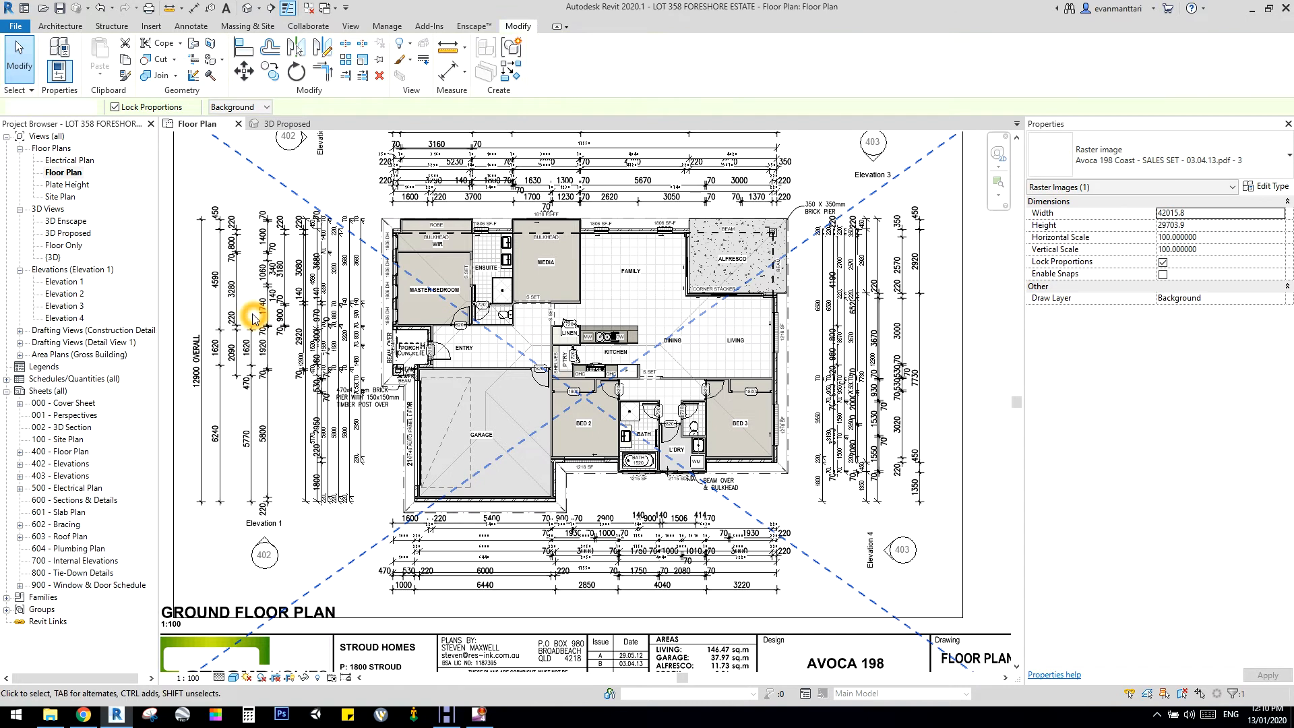
Create a floor similar to the Alfresco floor and trace its straight boundary lines along the inner faces of the porch walls
{"action": "middle_click_drag", "start_coordinate": [358, 562], "coordinate": [378, 630]}
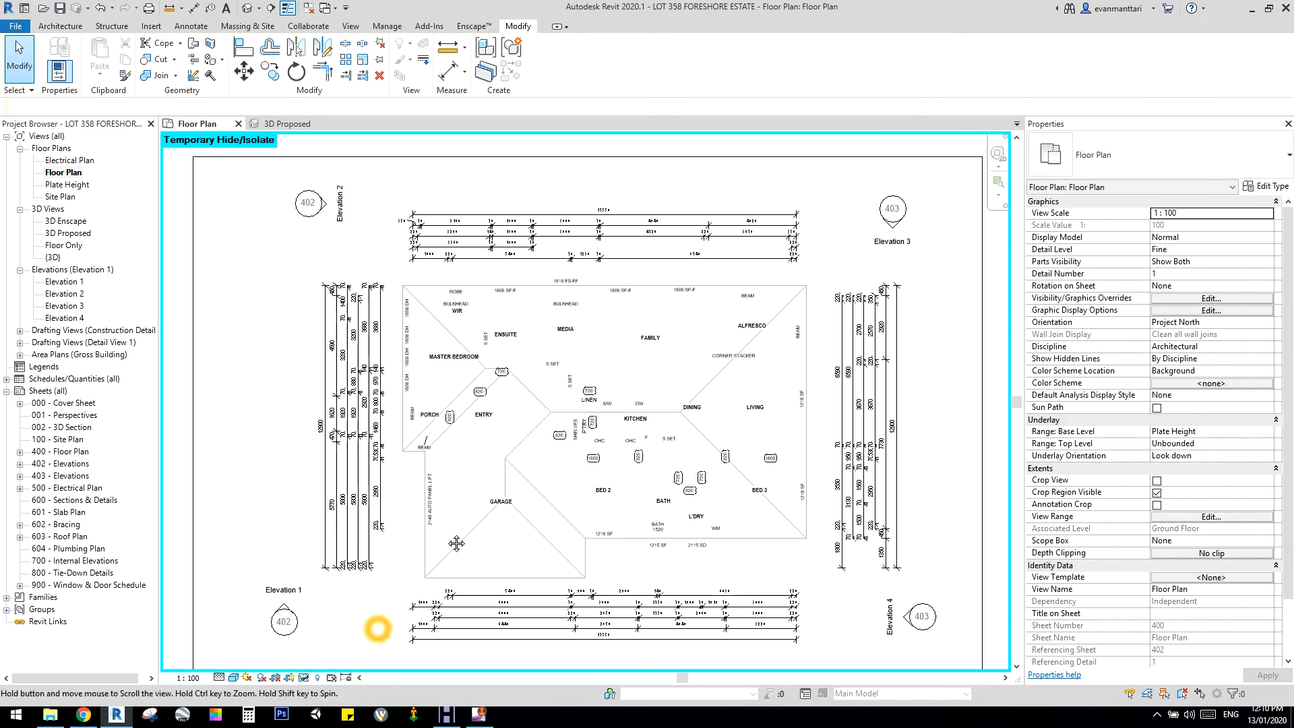
{"action": "scroll", "coordinate": [490, 493], "scroll_direction": "up", "scroll_amount": 3}
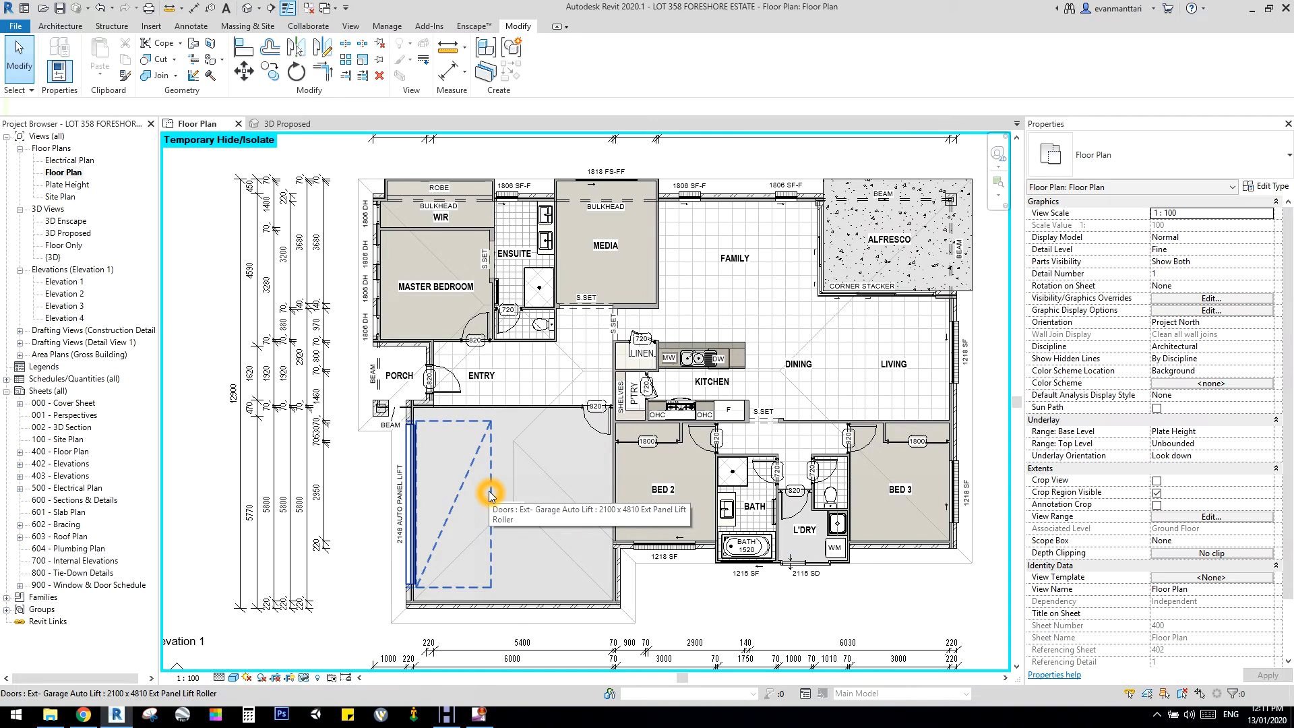
{"action": "middle_click_drag", "start_coordinate": [498, 481], "coordinate": [463, 479]}
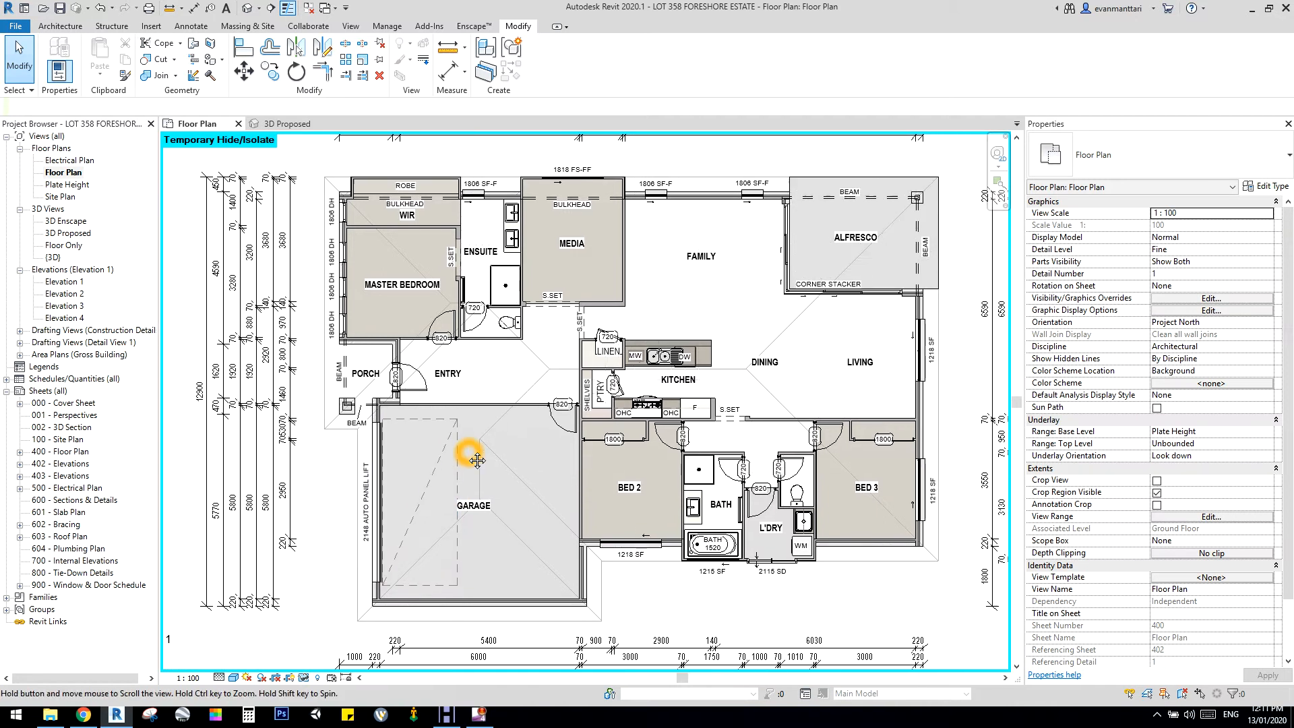
{"action": "right_click", "coordinate": [819, 175]}
{"action": "left_click", "coordinate": [865, 268]}
{"action": "scroll", "coordinate": [309, 359], "scroll_direction": "up", "scroll_amount": 2}
{"action": "scroll", "coordinate": [311, 364], "scroll_direction": "up", "scroll_amount": 3}
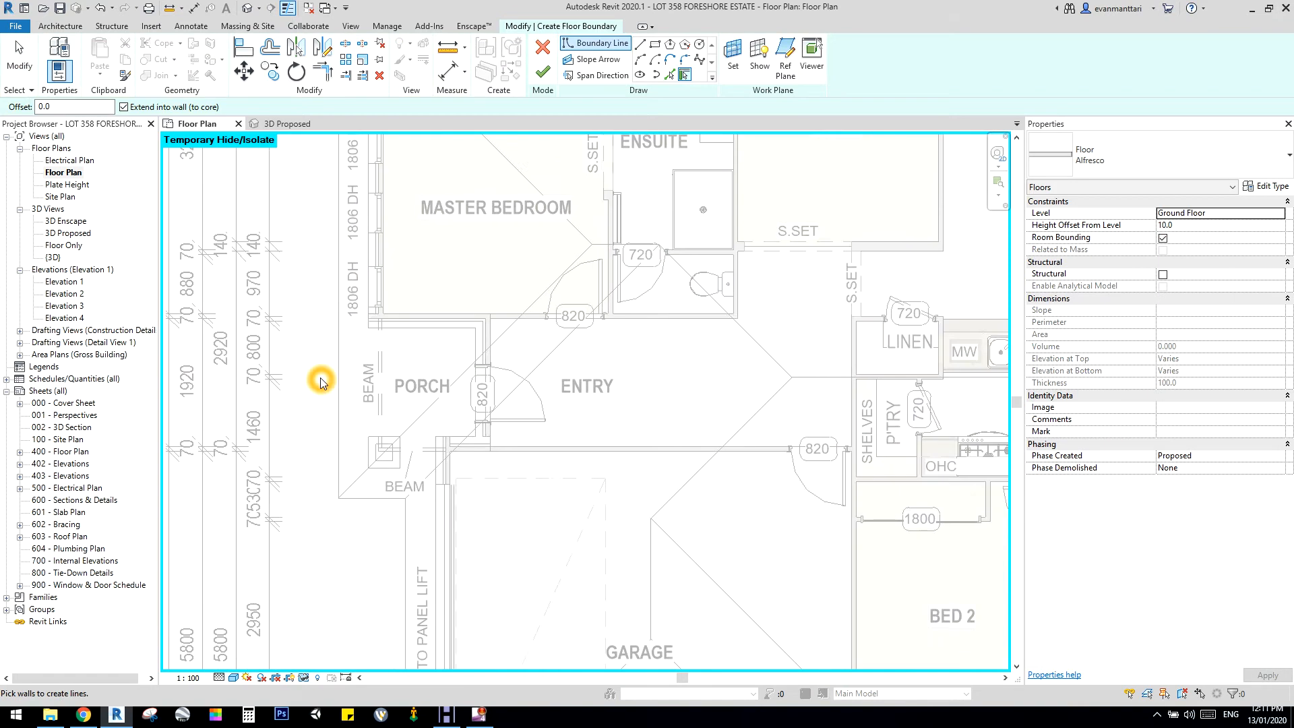
{"action": "left_click", "coordinate": [640, 44]}
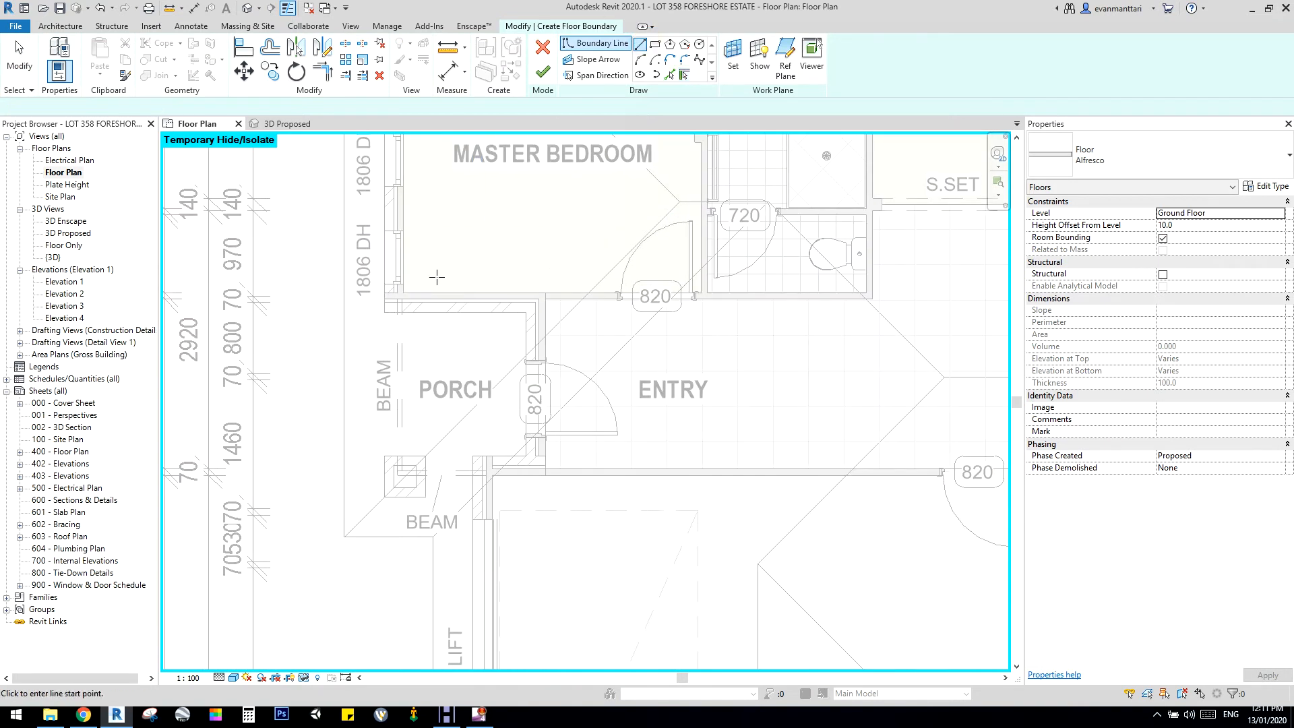
{"action": "left_click", "coordinate": [384, 312]}
{"action": "left_click", "coordinate": [545, 317]}
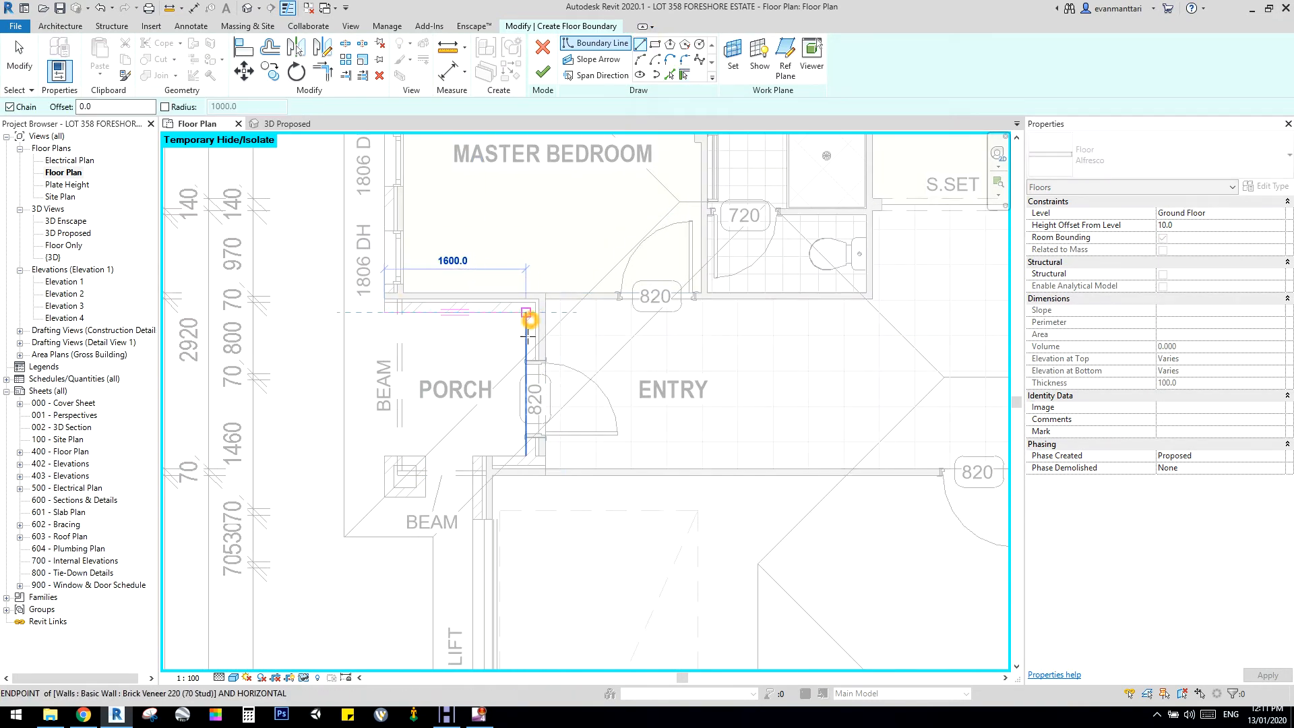
{"action": "left_click", "coordinate": [529, 457]}
{"action": "left_click", "coordinate": [472, 457]}
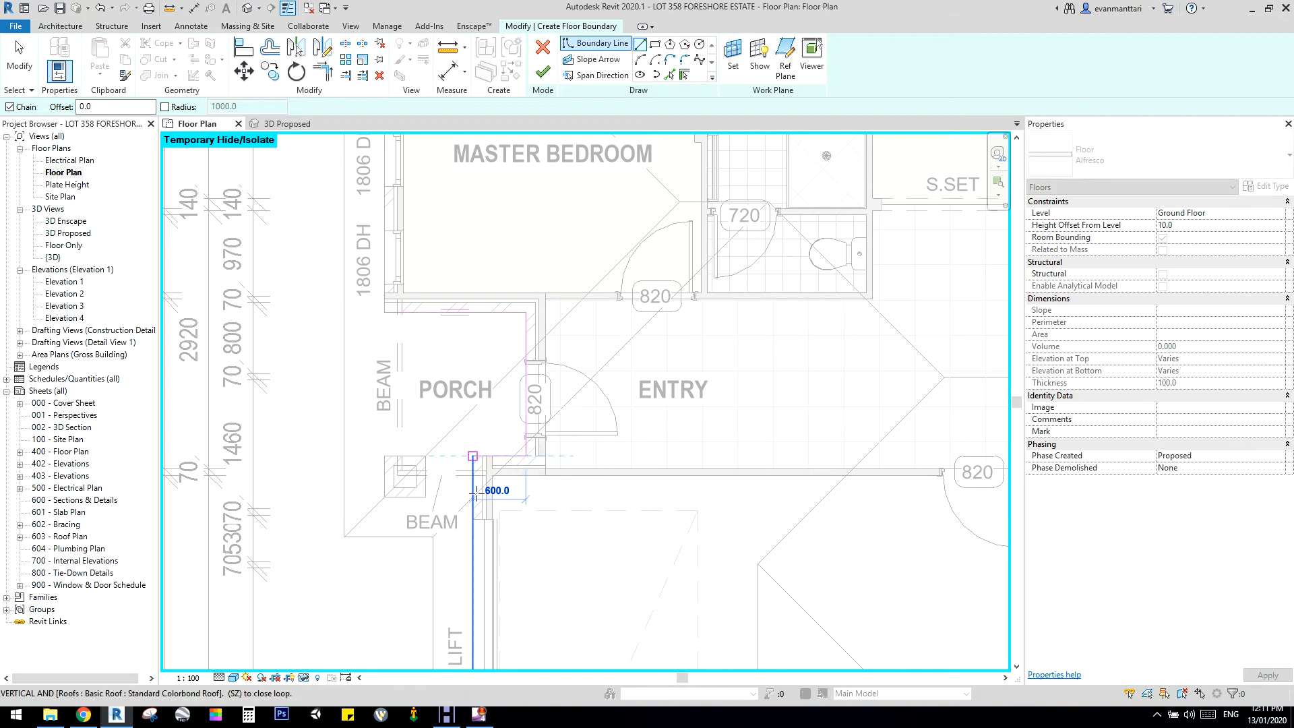
Extend the porch floor boundary around the brick pier, close it along the front edge and finish the sketch
{"action": "scroll", "coordinate": [472, 497], "scroll_direction": "up", "scroll_amount": 3}
{"action": "left_click", "coordinate": [473, 498]}
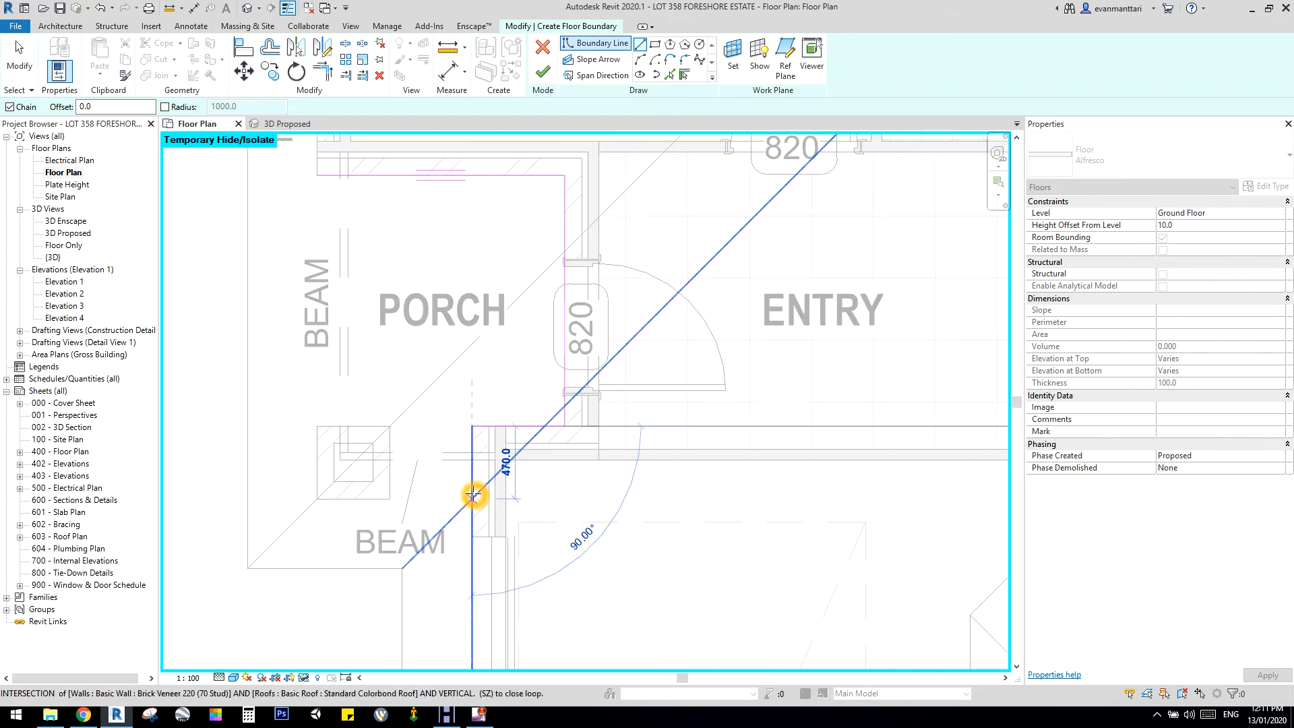
{"action": "left_click", "coordinate": [390, 499]}
{"action": "left_click", "coordinate": [390, 426]}
{"action": "left_click", "coordinate": [316, 426]}
{"action": "left_click", "coordinate": [317, 175]}
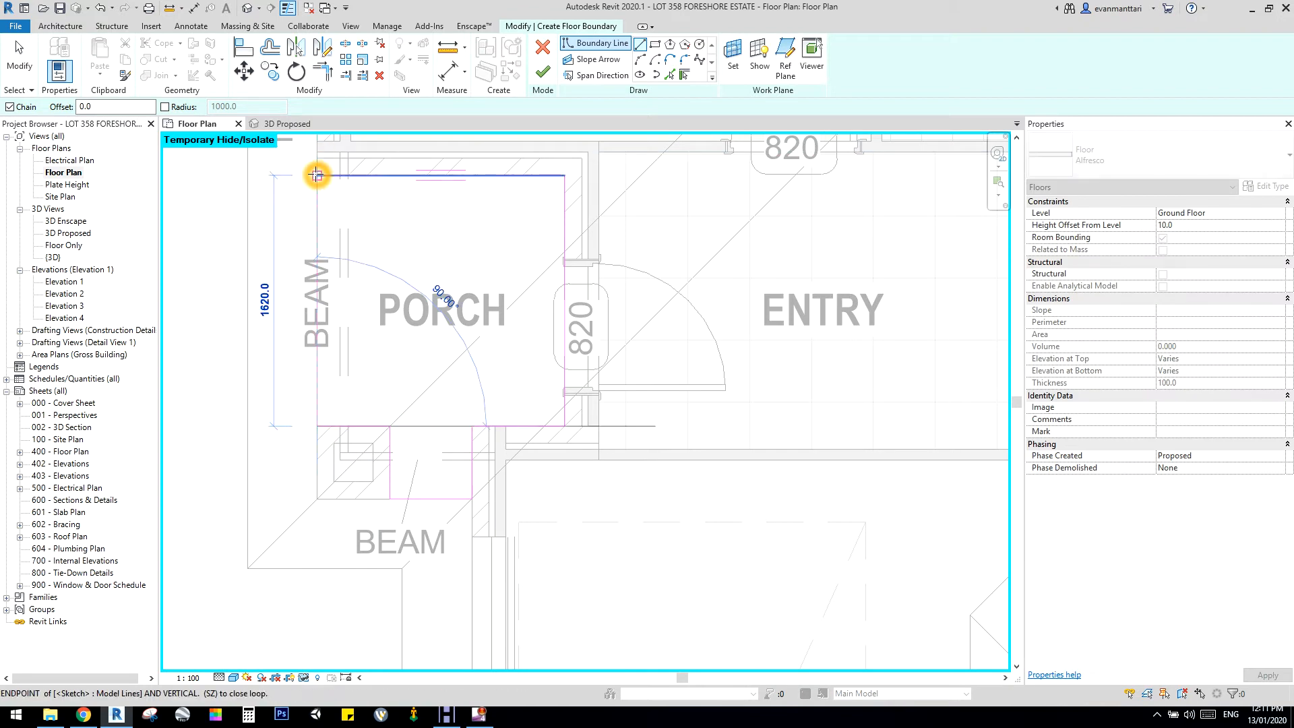
{"action": "left_click", "coordinate": [543, 70]}
Lower the porch floor with a negative height offset from the Ground Floor level, and deselect it
{"action": "left_click", "coordinate": [1238, 226]}
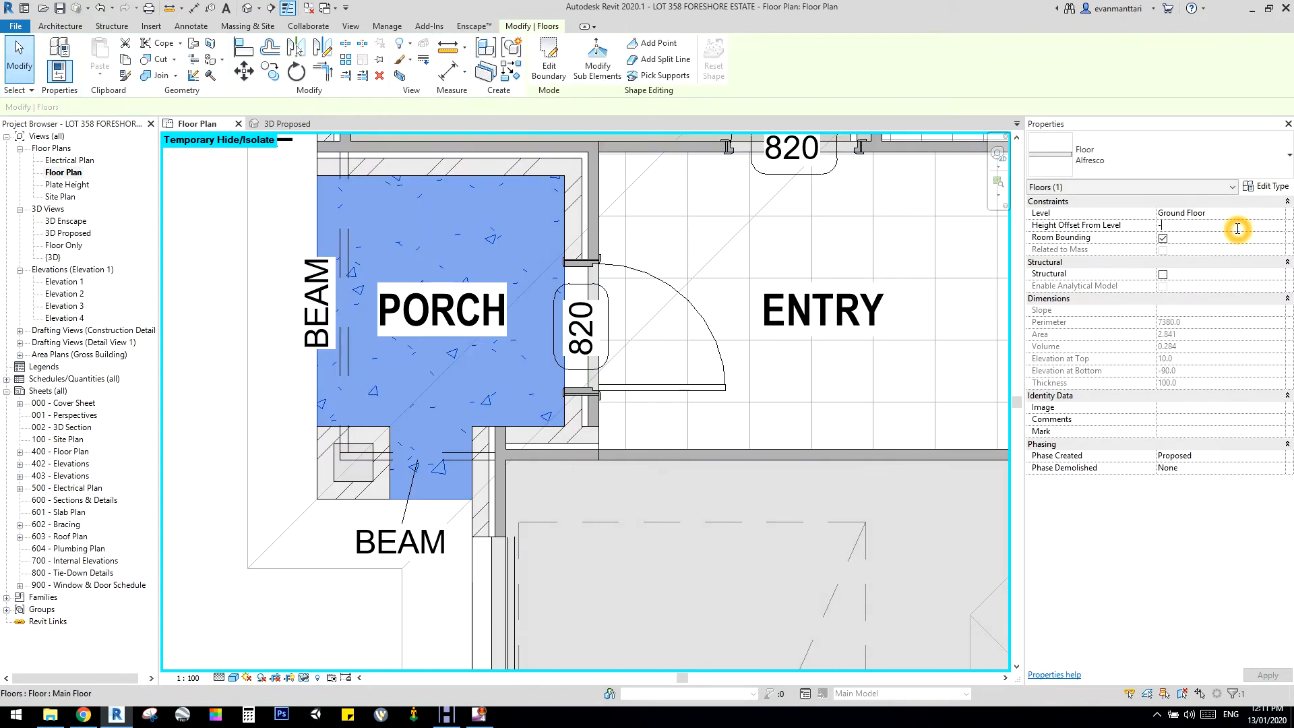
{"action": "left_click", "coordinate": [364, 318]}
{"action": "left_click", "coordinate": [229, 340]}
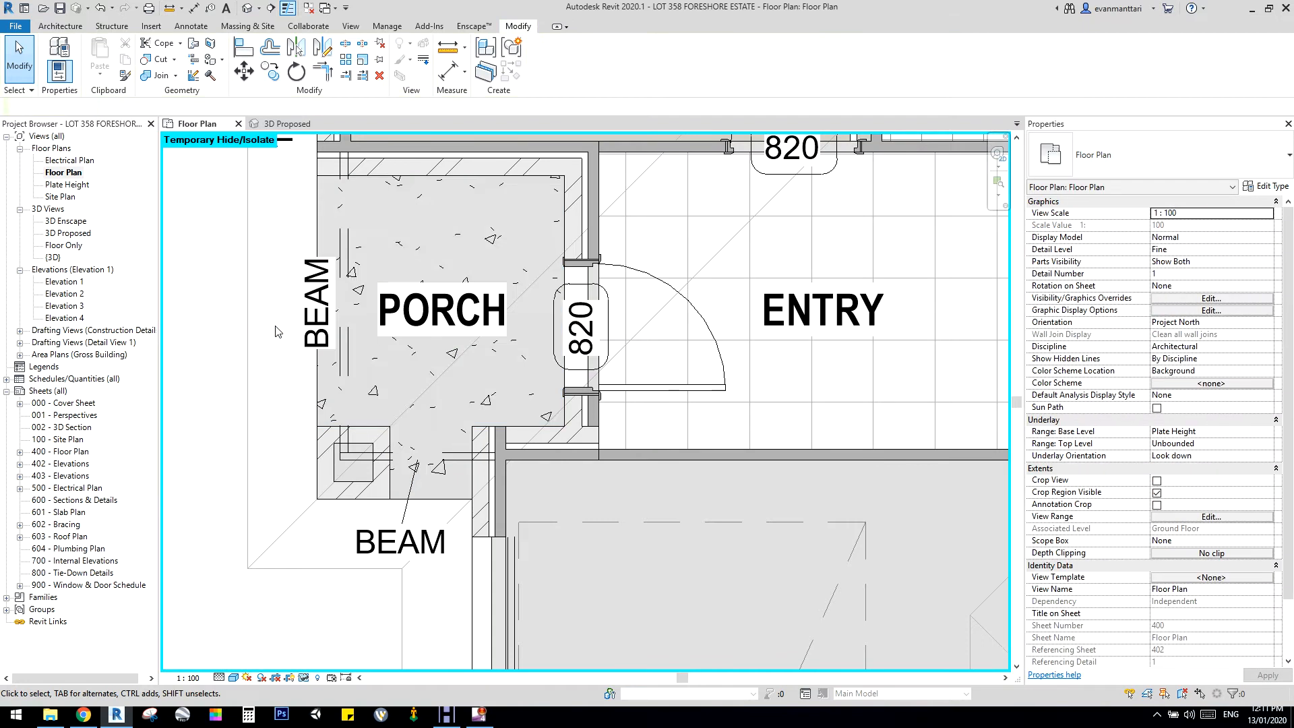
Examine the wall junction above the porch in plan, and the tops of the brick veneer walls in the 3D Proposed view
{"action": "scroll", "coordinate": [289, 303], "scroll_direction": "down", "scroll_amount": 2}
{"action": "middle_click_drag", "start_coordinate": [289, 303], "coordinate": [434, 479]}
{"action": "scroll", "coordinate": [490, 399], "scroll_direction": "up", "scroll_amount": 6}
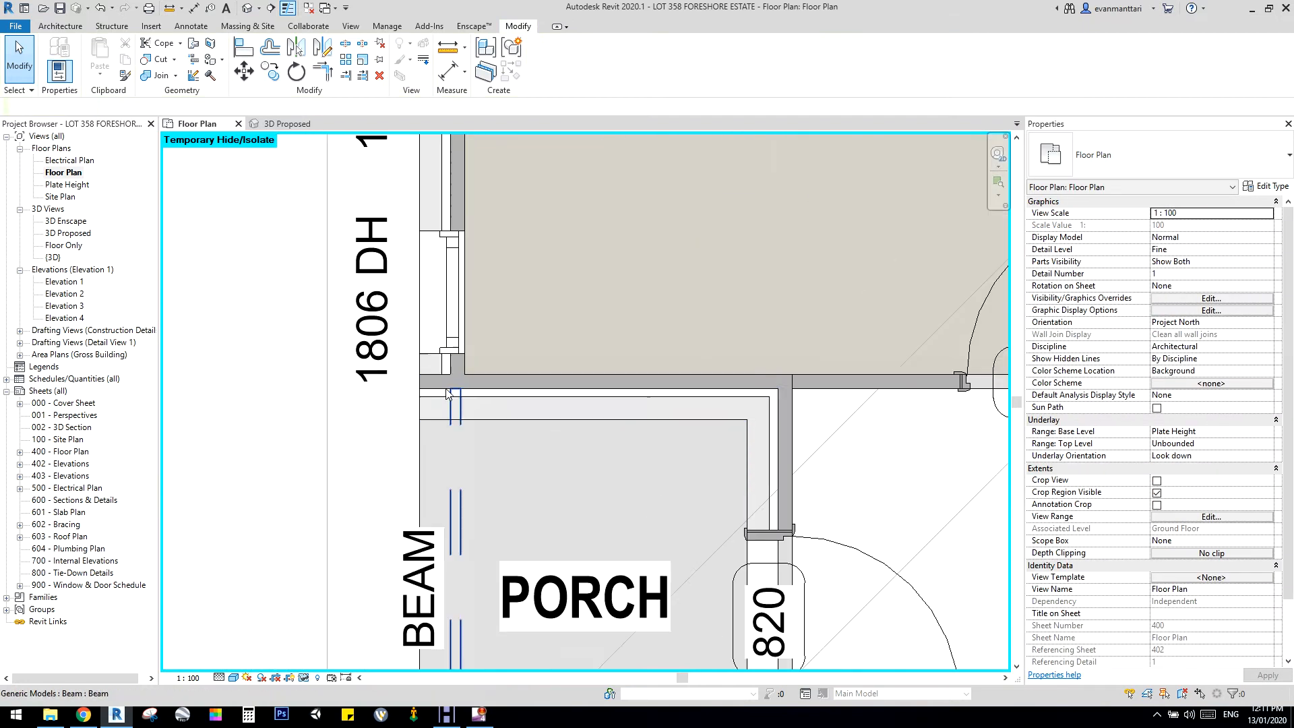
{"action": "scroll", "coordinate": [522, 316], "scroll_direction": "down", "scroll_amount": 5}
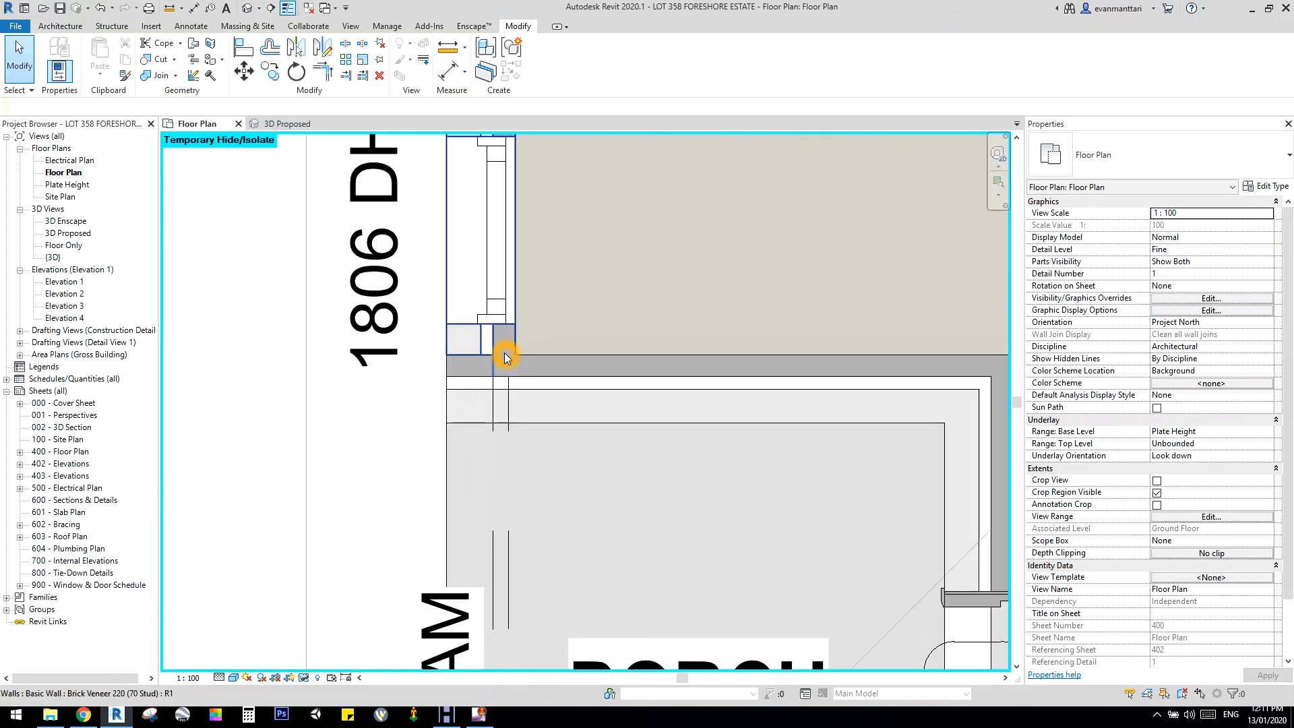
{"action": "left_click", "coordinate": [65, 233]}
{"action": "double_click", "coordinate": [66, 233]}
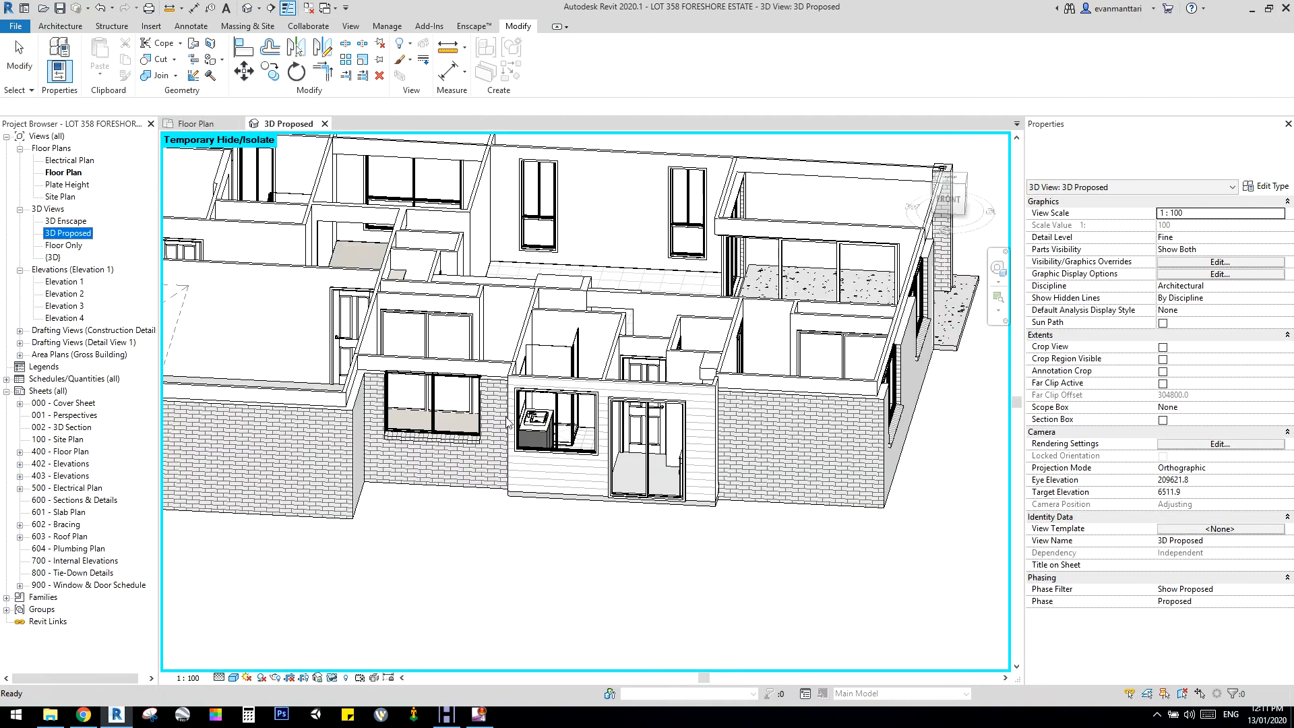
{"action": "scroll", "coordinate": [742, 453], "scroll_direction": "down", "scroll_amount": 3}
{"action": "scroll", "coordinate": [742, 453], "scroll_direction": "up", "scroll_amount": 6}
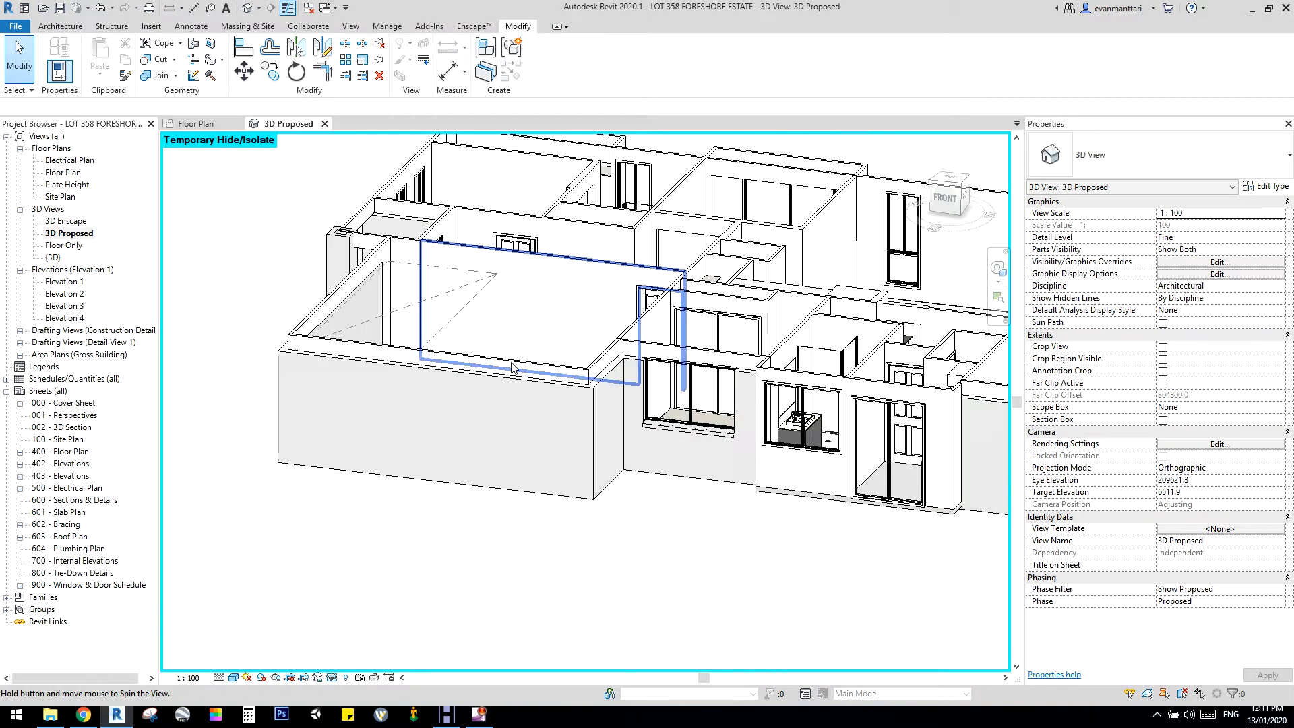
{"action": "scroll", "coordinate": [670, 400], "scroll_direction": "up", "scroll_amount": 5}
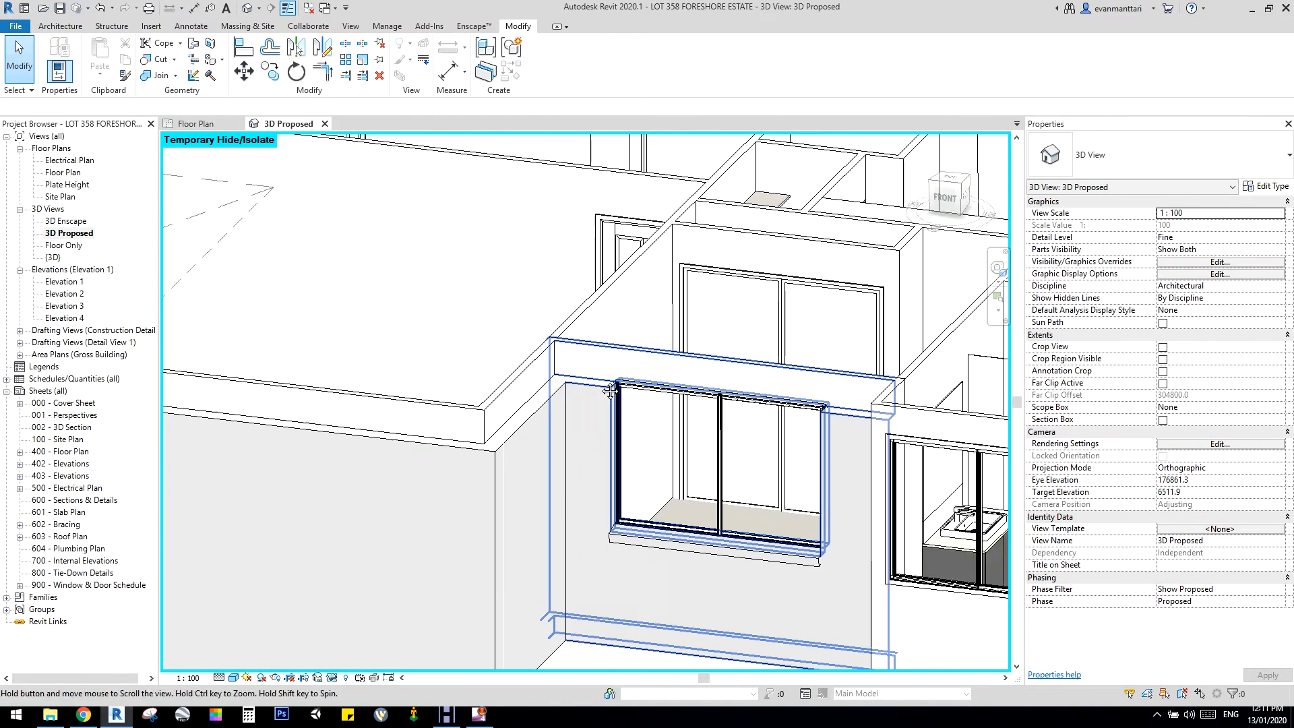
{"action": "scroll", "coordinate": [550, 310], "scroll_direction": "down", "scroll_amount": 3}
{"action": "scroll", "coordinate": [551, 306], "scroll_direction": "up", "scroll_amount": 4}
{"action": "scroll", "coordinate": [553, 304], "scroll_direction": "down", "scroll_amount": 4}
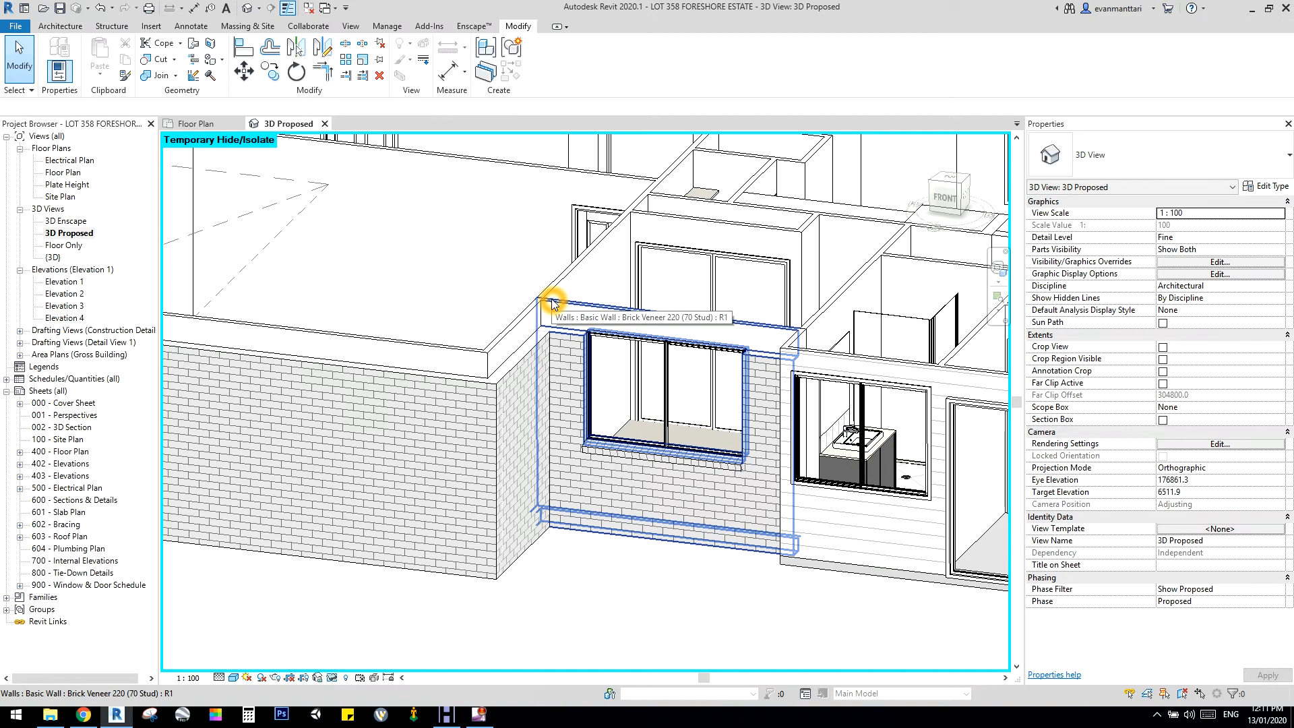
{"action": "scroll", "coordinate": [553, 307], "scroll_direction": "up", "scroll_amount": 5}
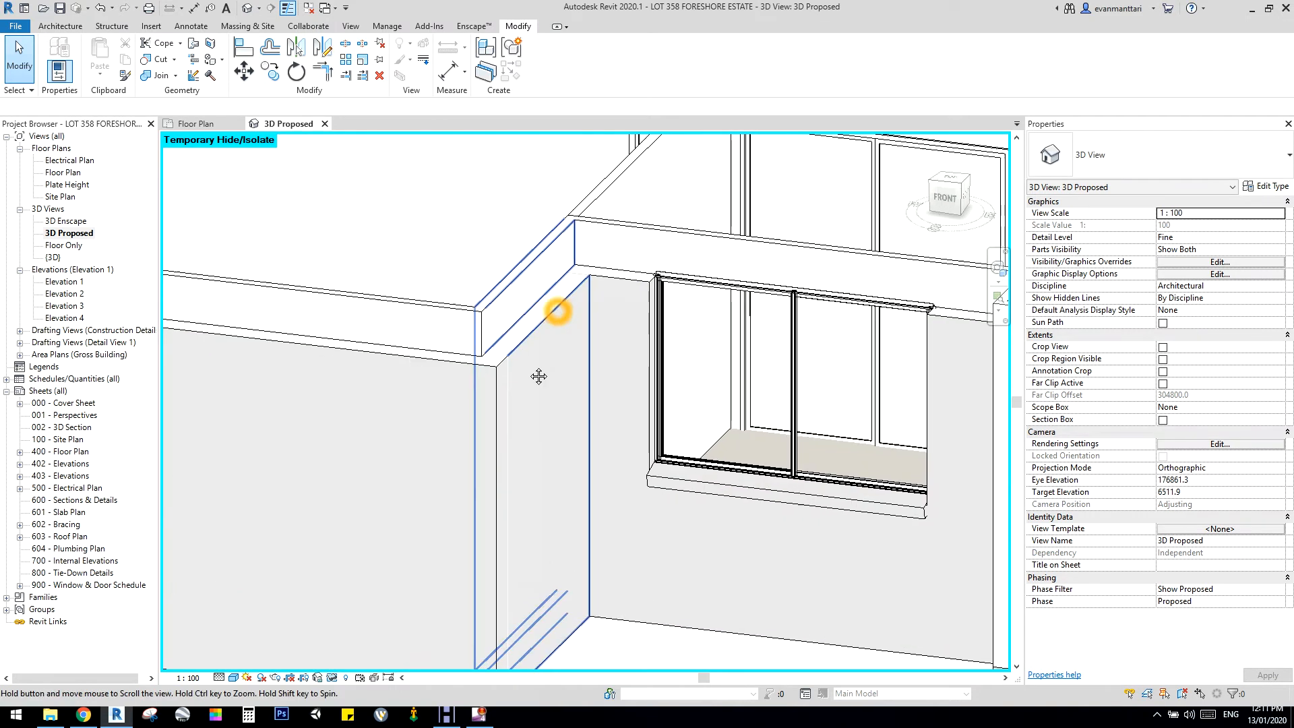
{"action": "scroll", "coordinate": [568, 331], "scroll_direction": "up", "scroll_amount": 1}
{"action": "left_click", "coordinate": [633, 217]}
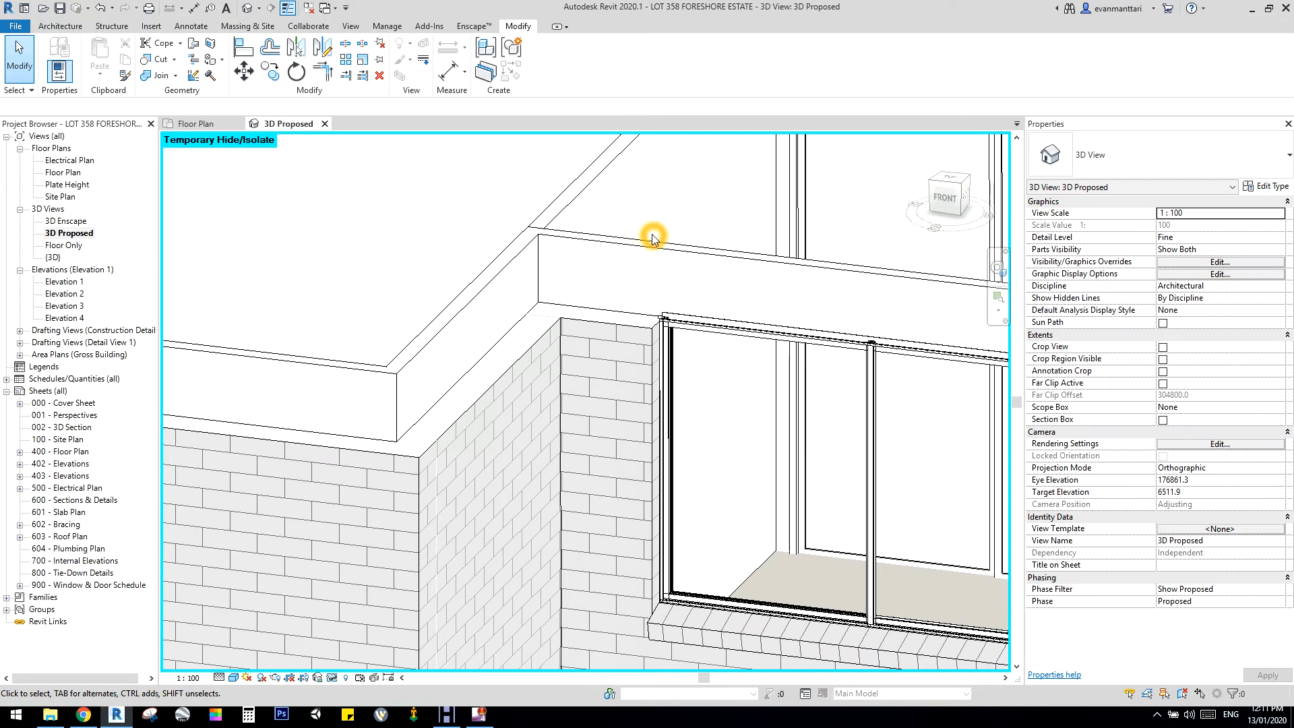
{"action": "scroll", "coordinate": [653, 237], "scroll_direction": "down", "scroll_amount": 1}
{"action": "scroll", "coordinate": [651, 320], "scroll_direction": "down", "scroll_amount": 2}
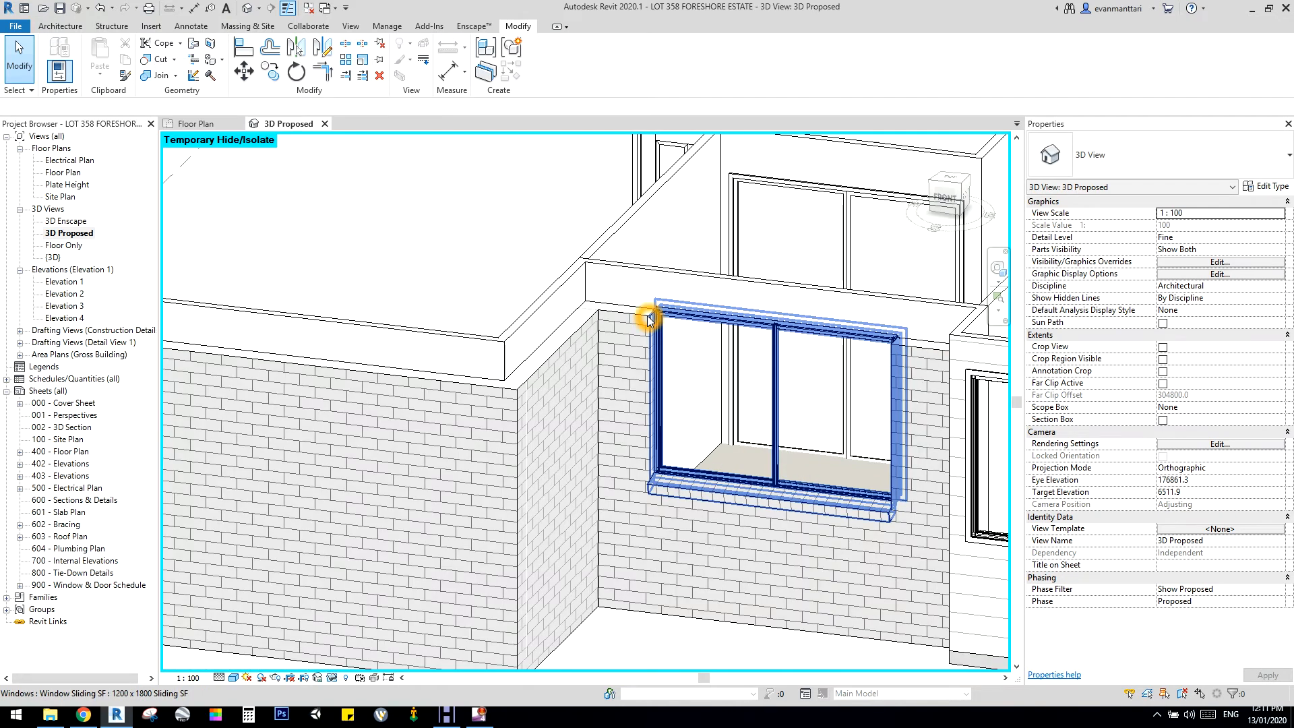
{"action": "scroll", "coordinate": [649, 327], "scroll_direction": "down", "scroll_amount": 2}
Try a top extension distance of 0.0 on all visible Brick Veneer 220 (70 Stud) walls
{"action": "left_click", "coordinate": [641, 324]}
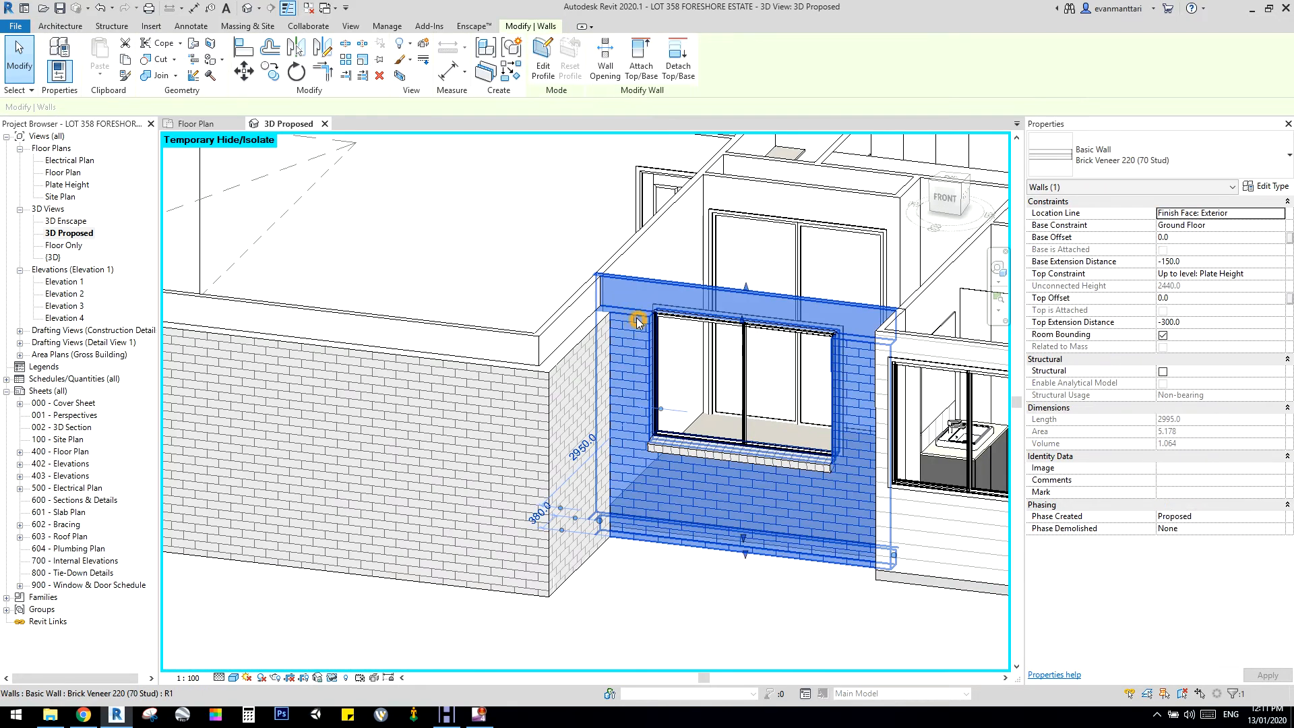
{"action": "right_click", "coordinate": [637, 319]}
{"action": "mouse_move", "coordinate": [776, 498]}
{"action": "left_click", "coordinate": [842, 499]}
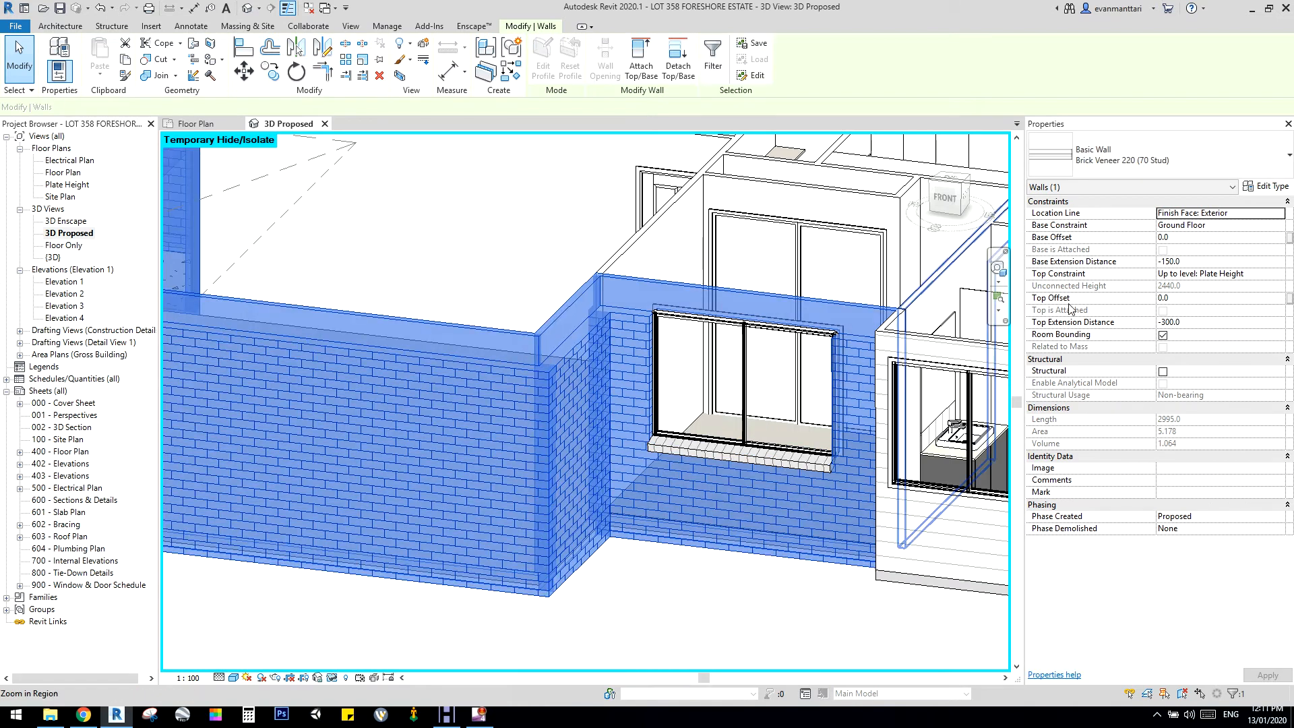
{"action": "left_click", "coordinate": [1196, 321]}
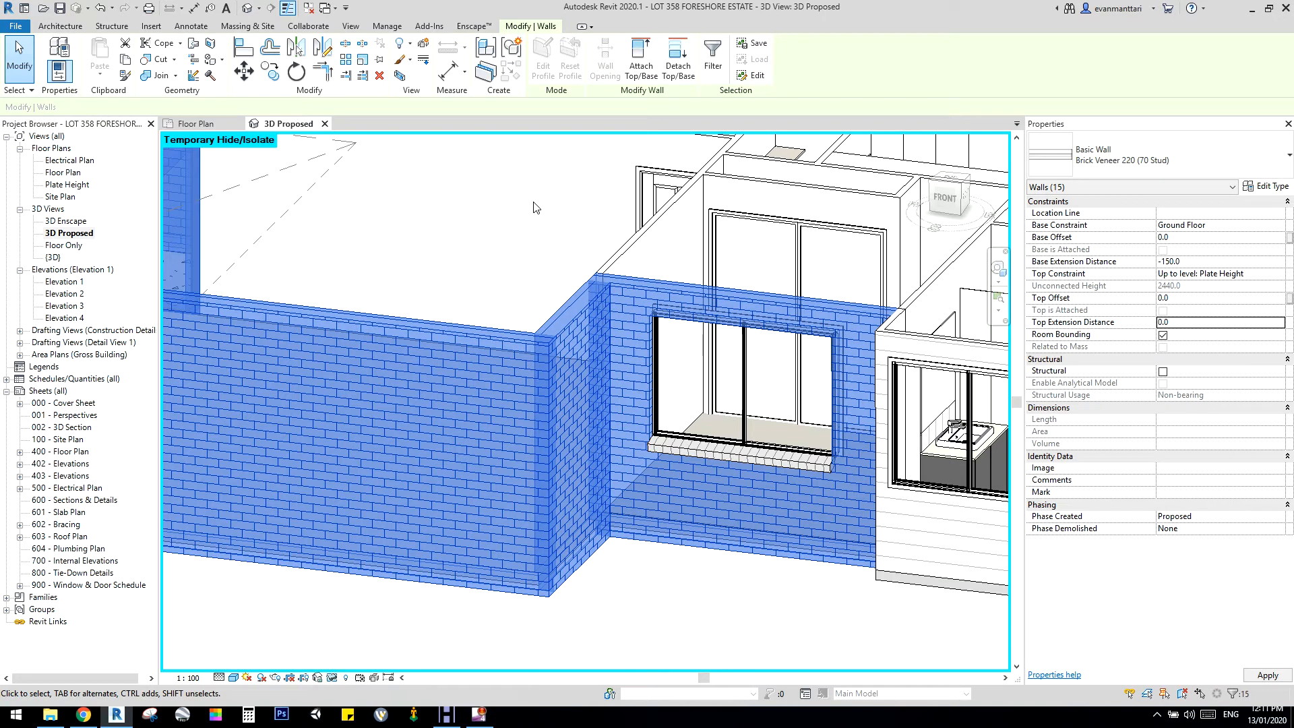
Return to the Floor Plan view and examine the wall corner between the master bedroom and the porch
{"action": "left_click", "coordinate": [63, 173]}
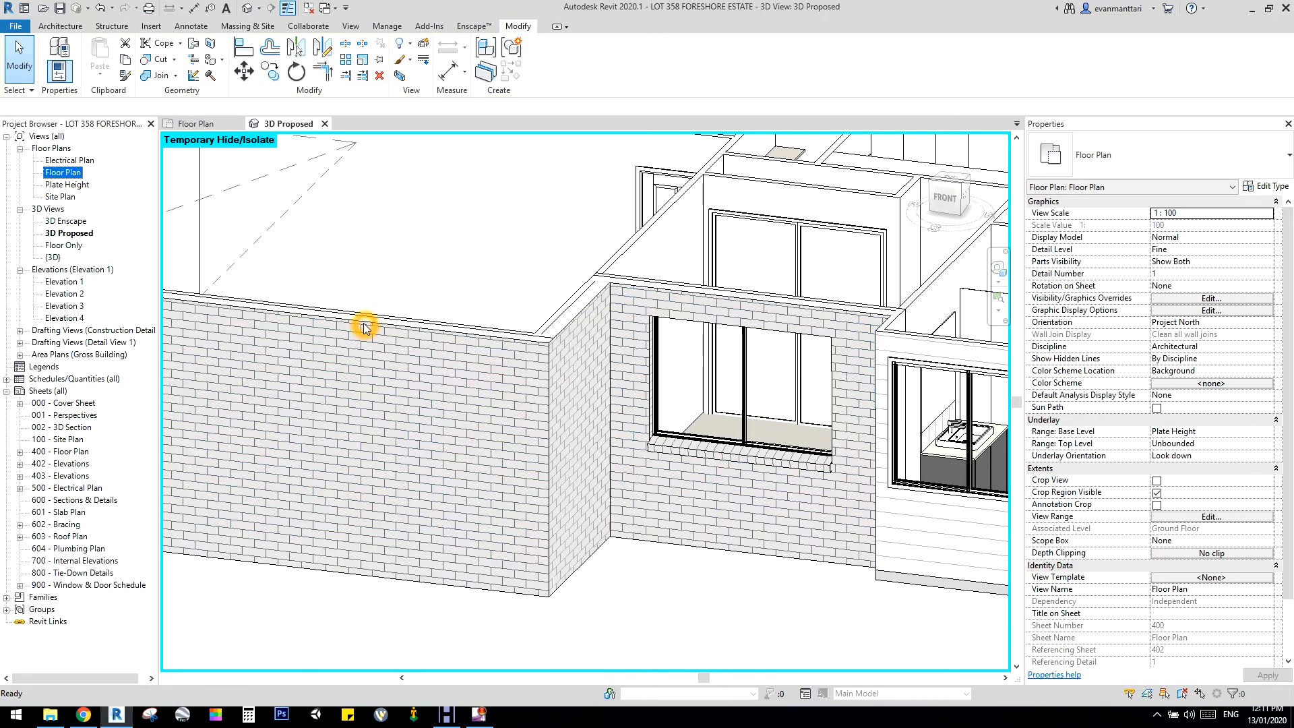
{"action": "scroll", "coordinate": [503, 370], "scroll_direction": "up", "scroll_amount": 8}
{"action": "scroll", "coordinate": [565, 319], "scroll_direction": "up", "scroll_amount": 2}
{"action": "scroll", "coordinate": [425, 339], "scroll_direction": "up", "scroll_amount": 2}
{"action": "scroll", "coordinate": [426, 339], "scroll_direction": "down", "scroll_amount": 4}
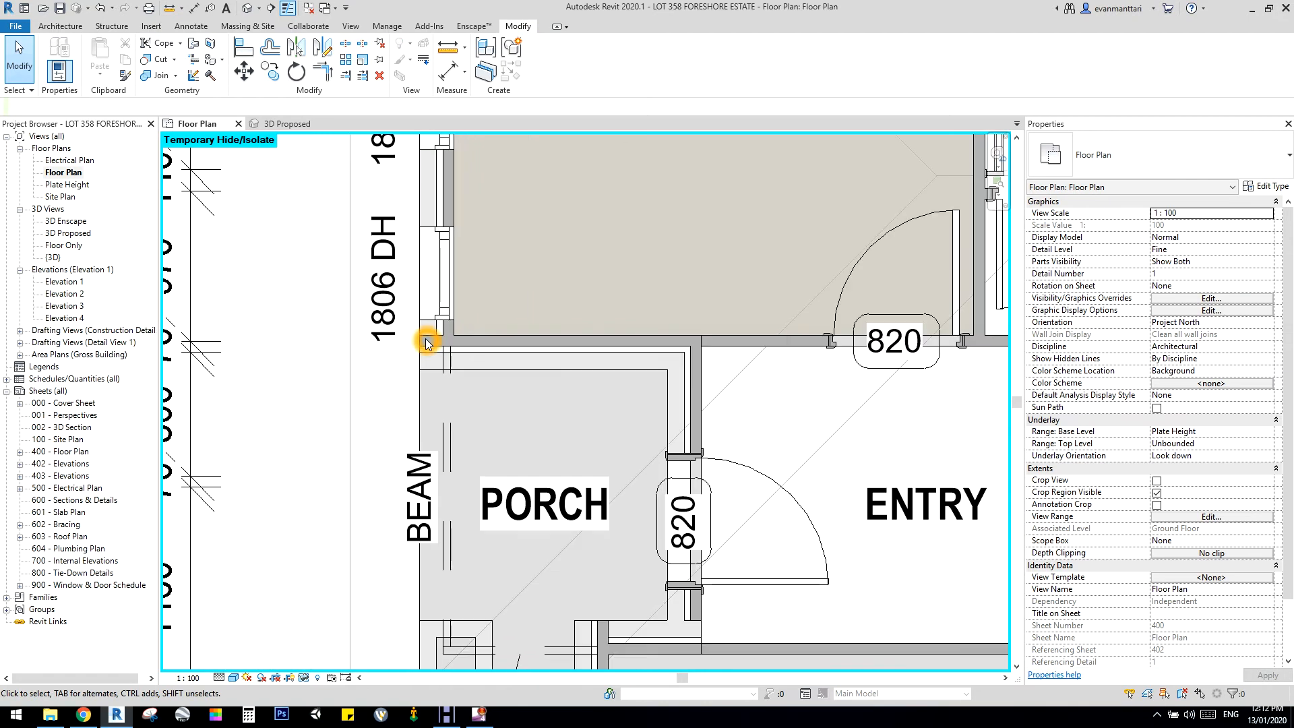
{"action": "scroll", "coordinate": [425, 340], "scroll_direction": "up", "scroll_amount": 2}
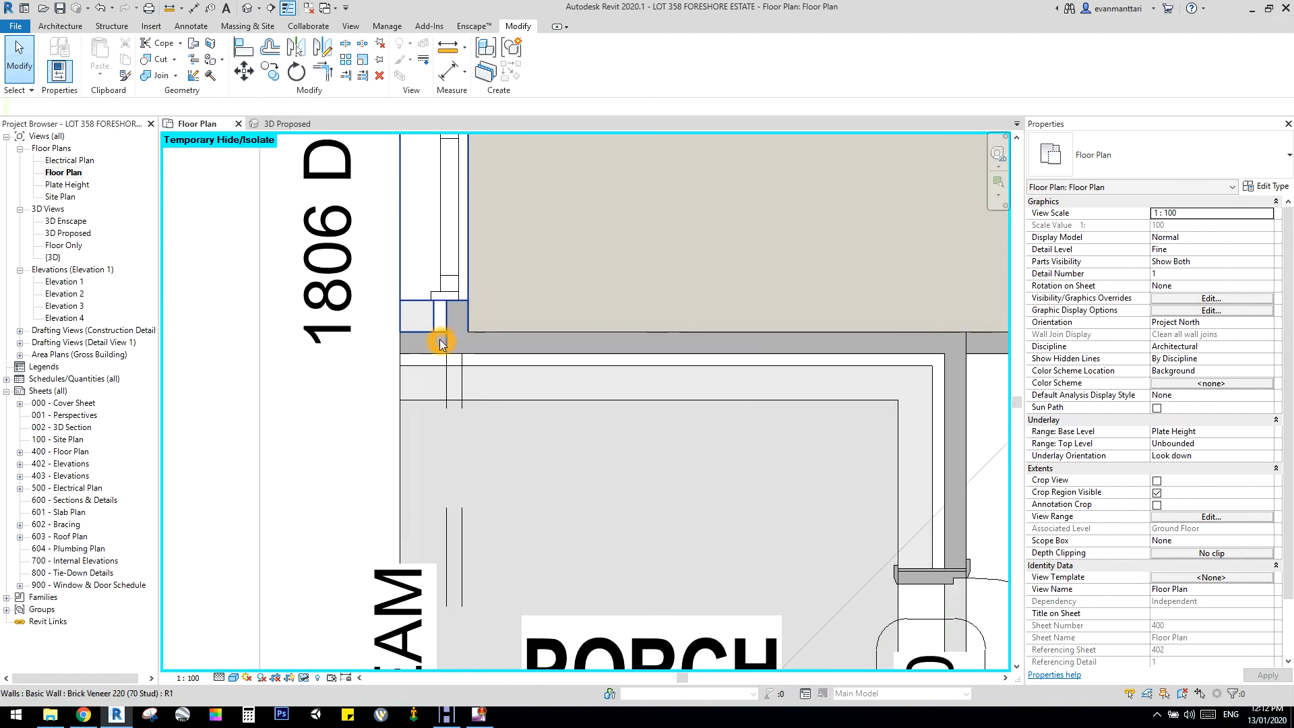
Restore the top extension distance of all Brick Veneer 220 walls in the project to -300.0 and clear the selection
{"action": "right_click", "coordinate": [510, 347]}
{"action": "mouse_move", "coordinate": [634, 524]}
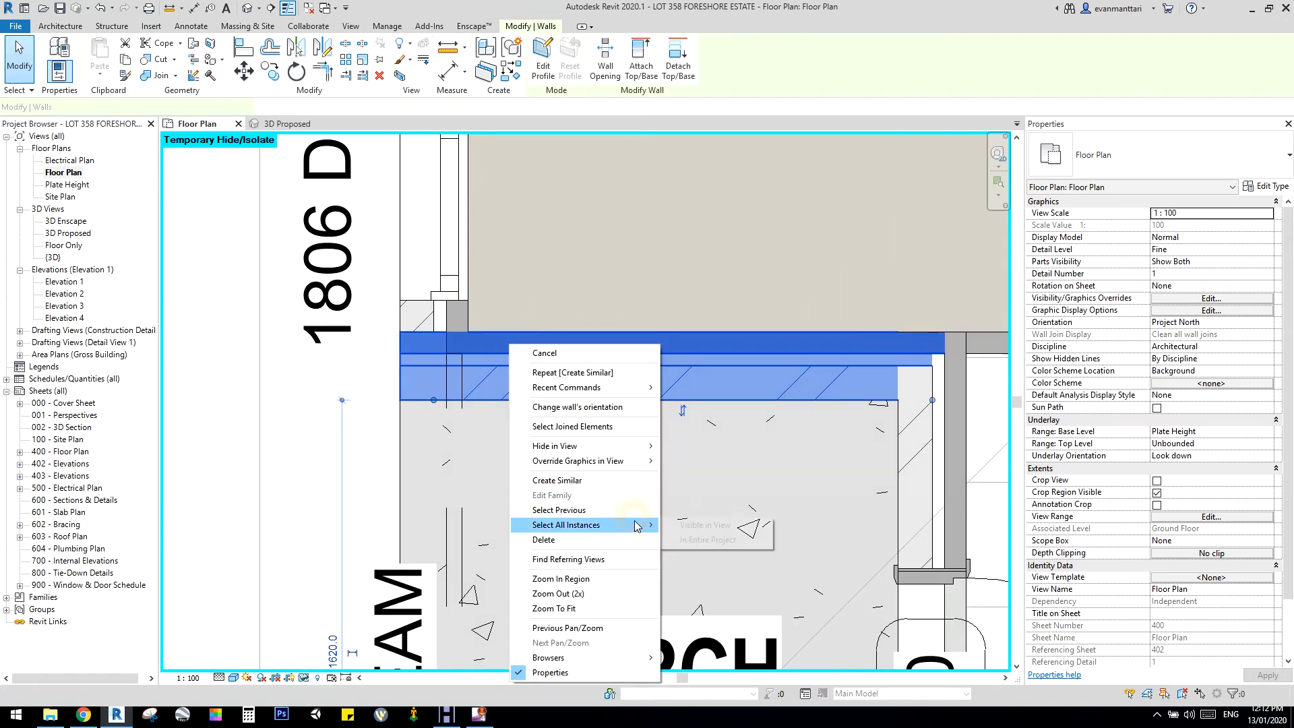
{"action": "left_click", "coordinate": [740, 540]}
{"action": "left_click", "coordinate": [1200, 323]}
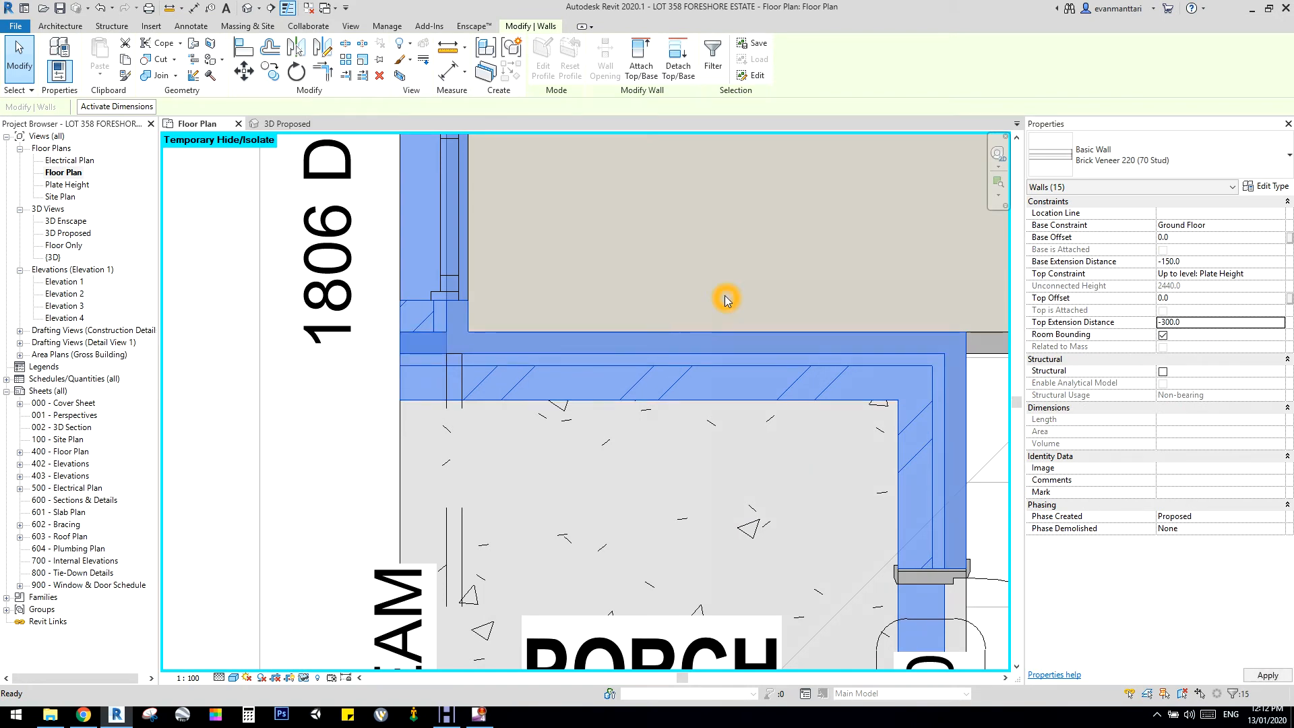
{"action": "left_click", "coordinate": [694, 301]}
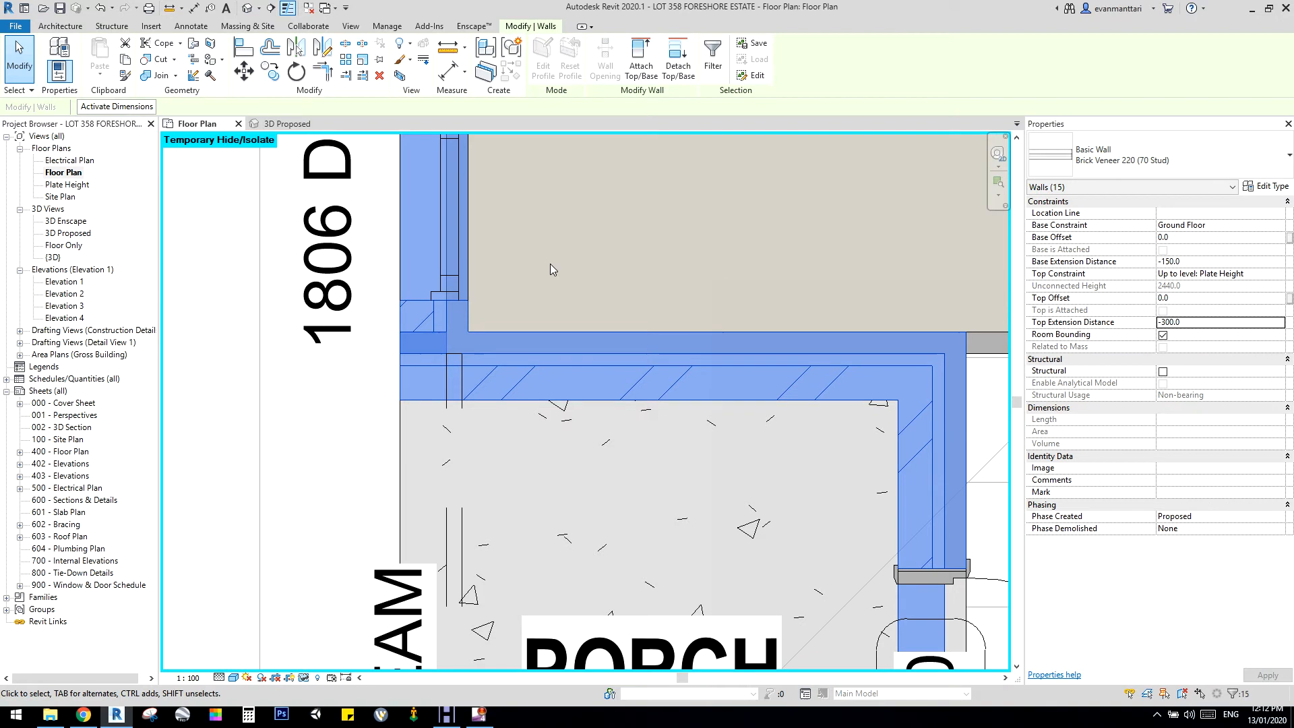
{"action": "scroll", "coordinate": [556, 264], "scroll_direction": "down", "scroll_amount": 8}
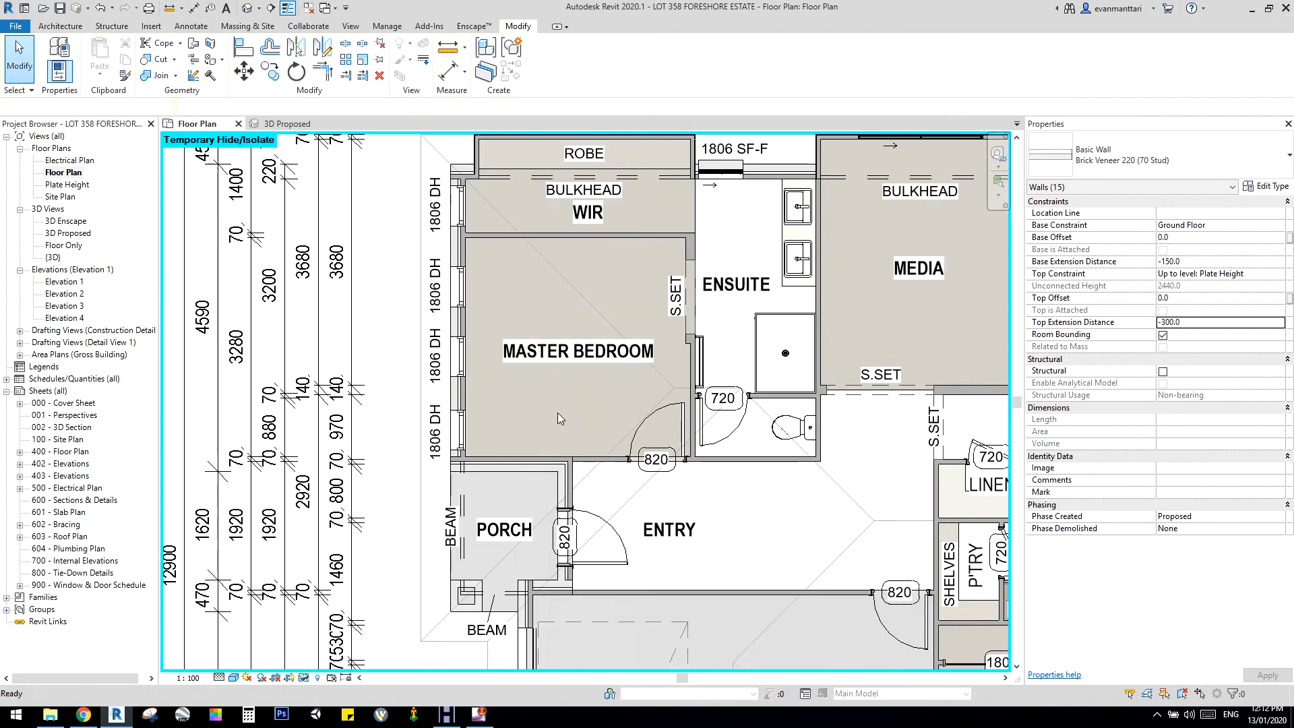
{"action": "key", "text": "Escape"}
Edit the exterior brick wall joins along the master bedroom side, starting at the porch corner, to use the Miter configuration
{"action": "left_click", "coordinate": [192, 75]}
{"action": "left_click", "coordinate": [458, 465]}
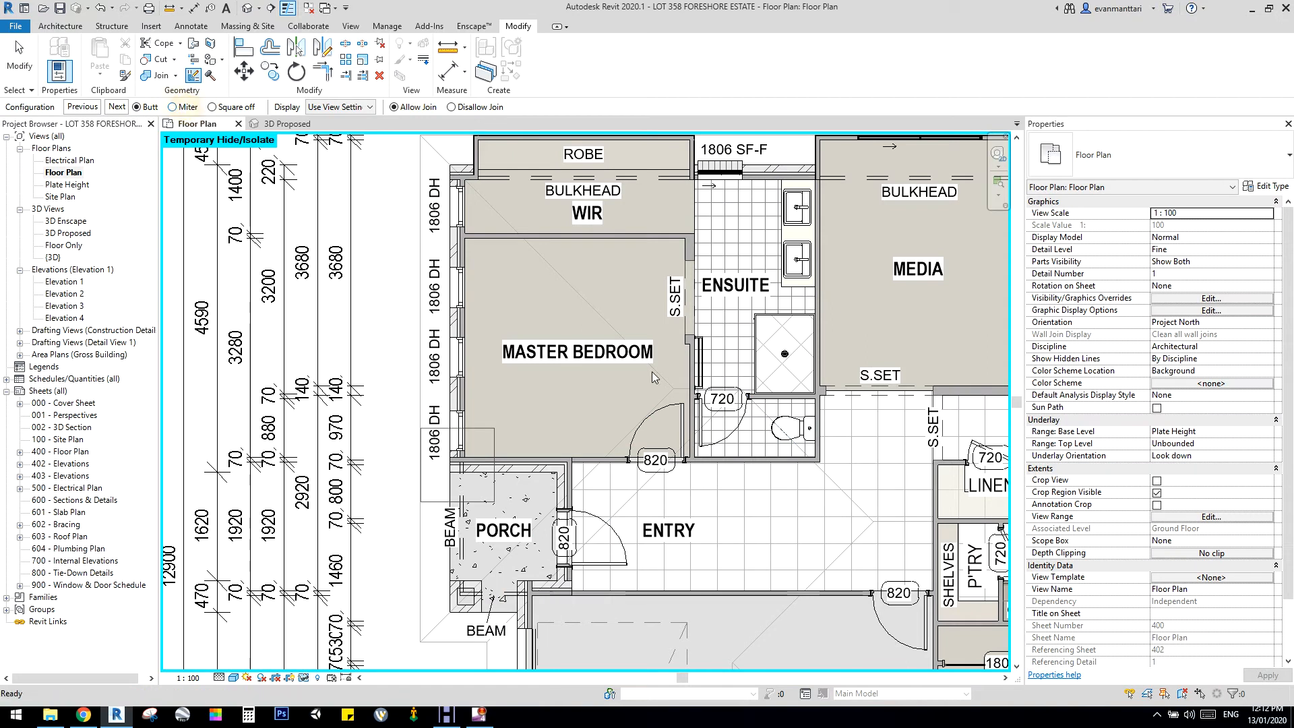
{"action": "middle_click_drag", "start_coordinate": [653, 376], "coordinate": [605, 487]}
{"action": "left_click", "coordinate": [174, 106]}
{"action": "left_click", "coordinate": [180, 109]}
Set the wall joins where the Alfresco meets the Family and Living rooms to Miter
{"action": "middle_click_drag", "start_coordinate": [876, 357], "coordinate": [607, 384]}
{"action": "middle_click_drag", "start_coordinate": [930, 362], "coordinate": [601, 387]}
{"action": "left_click", "coordinate": [717, 330]}
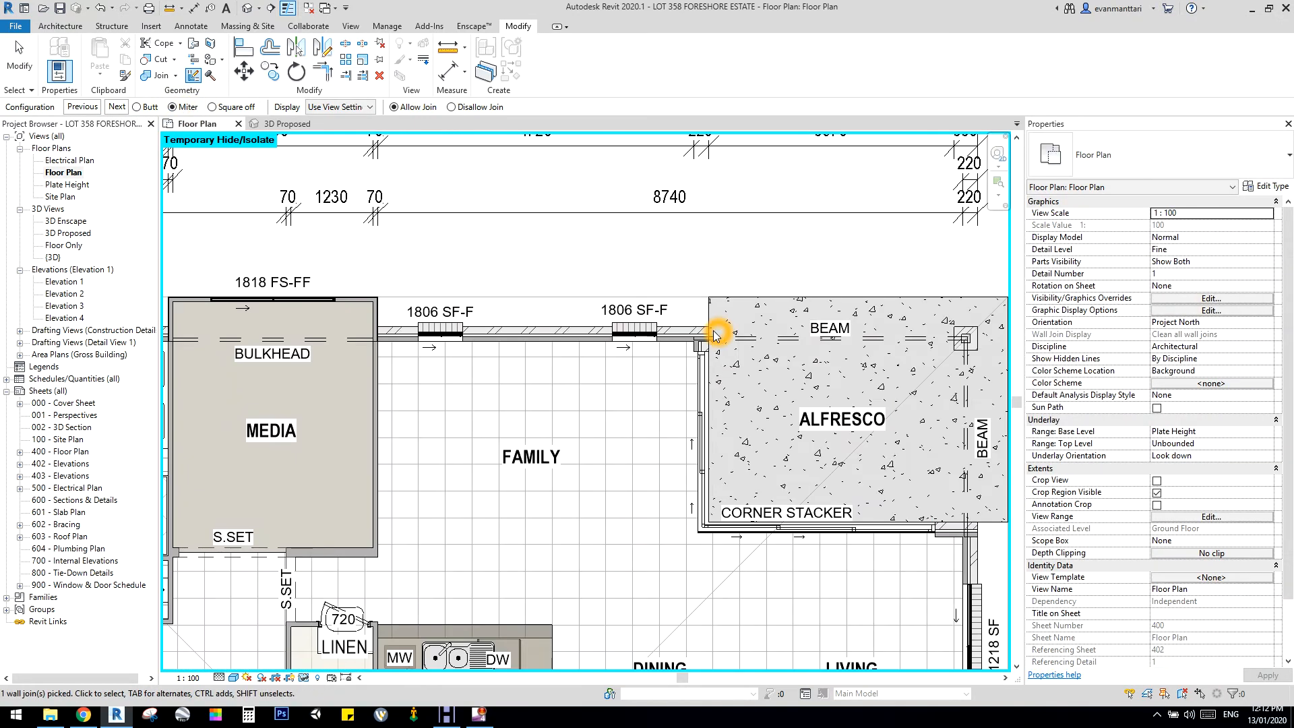
{"action": "left_click", "coordinate": [173, 107]}
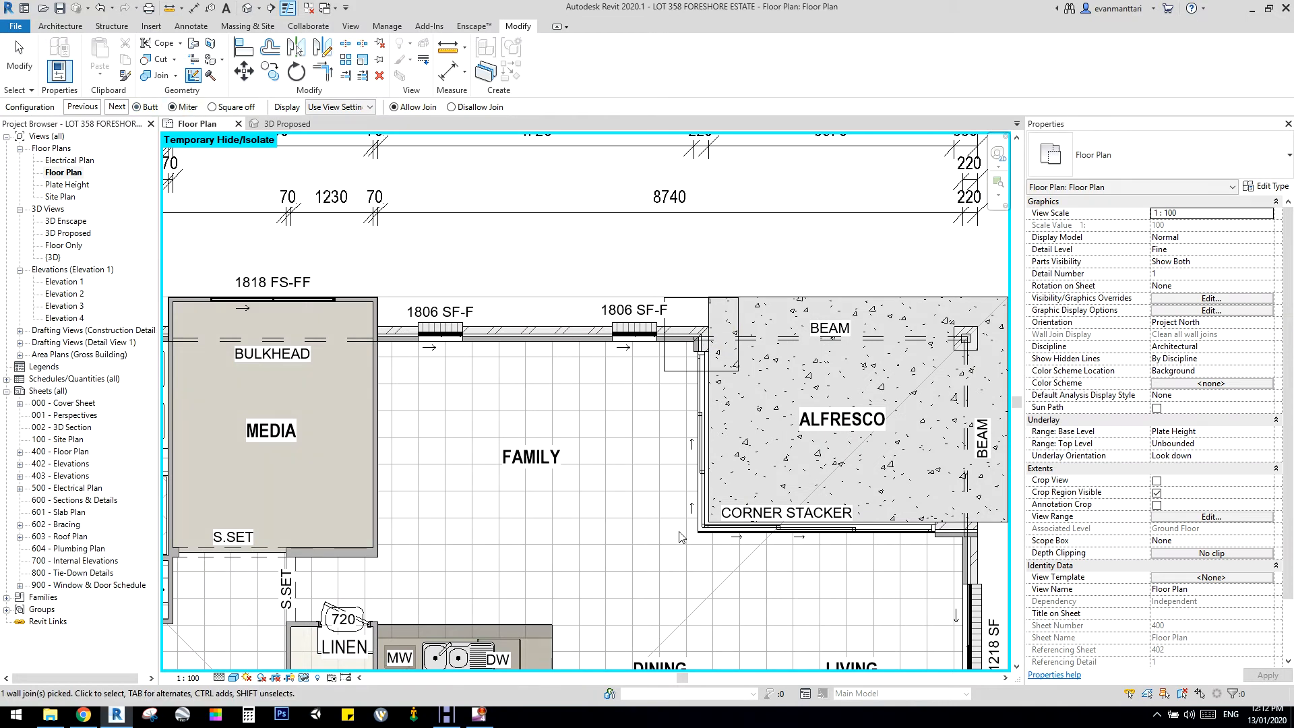
{"action": "middle_click_drag", "start_coordinate": [975, 556], "coordinate": [709, 339]}
{"action": "left_click", "coordinate": [173, 108]}
Set the exterior brick wall joins at the Bed 3 corner, the Bed 2 to Garage corner and the Garage's front corner to Miter
{"action": "middle_click_drag", "start_coordinate": [336, 384], "coordinate": [411, 131]}
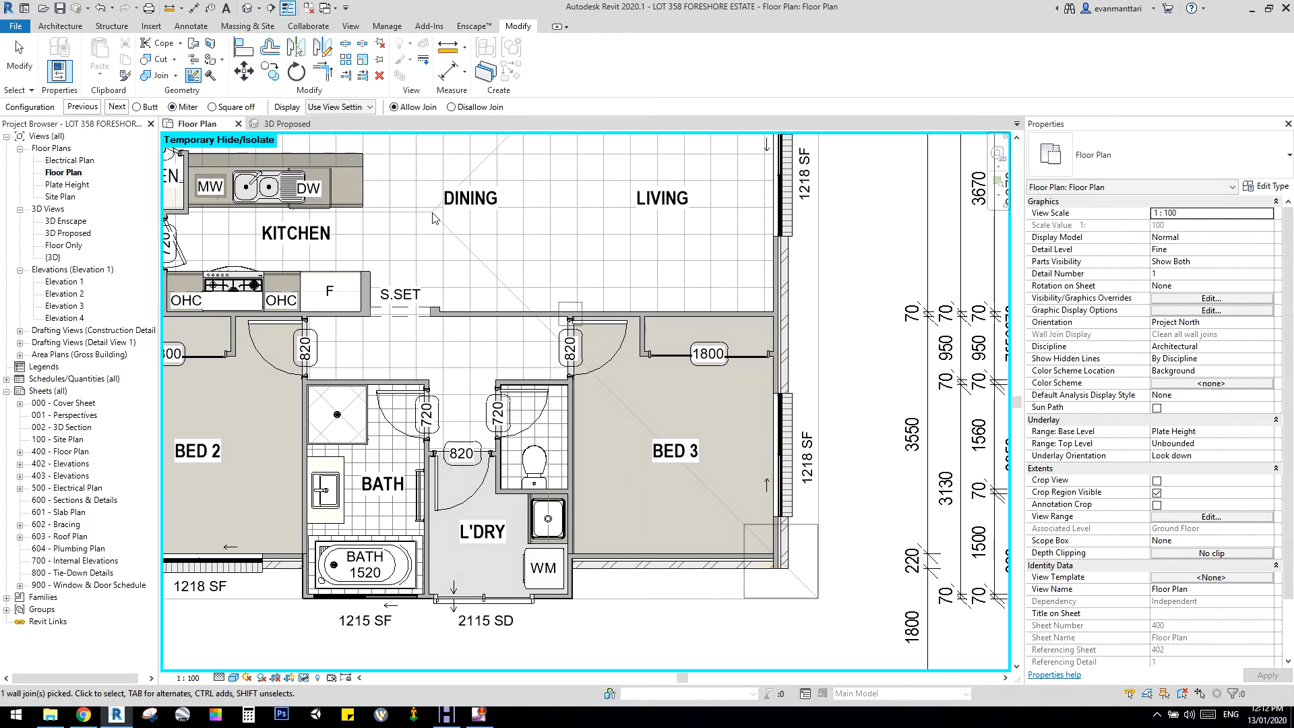
{"action": "left_click", "coordinate": [183, 106]}
{"action": "middle_click_drag", "start_coordinate": [169, 562], "coordinate": [630, 415]}
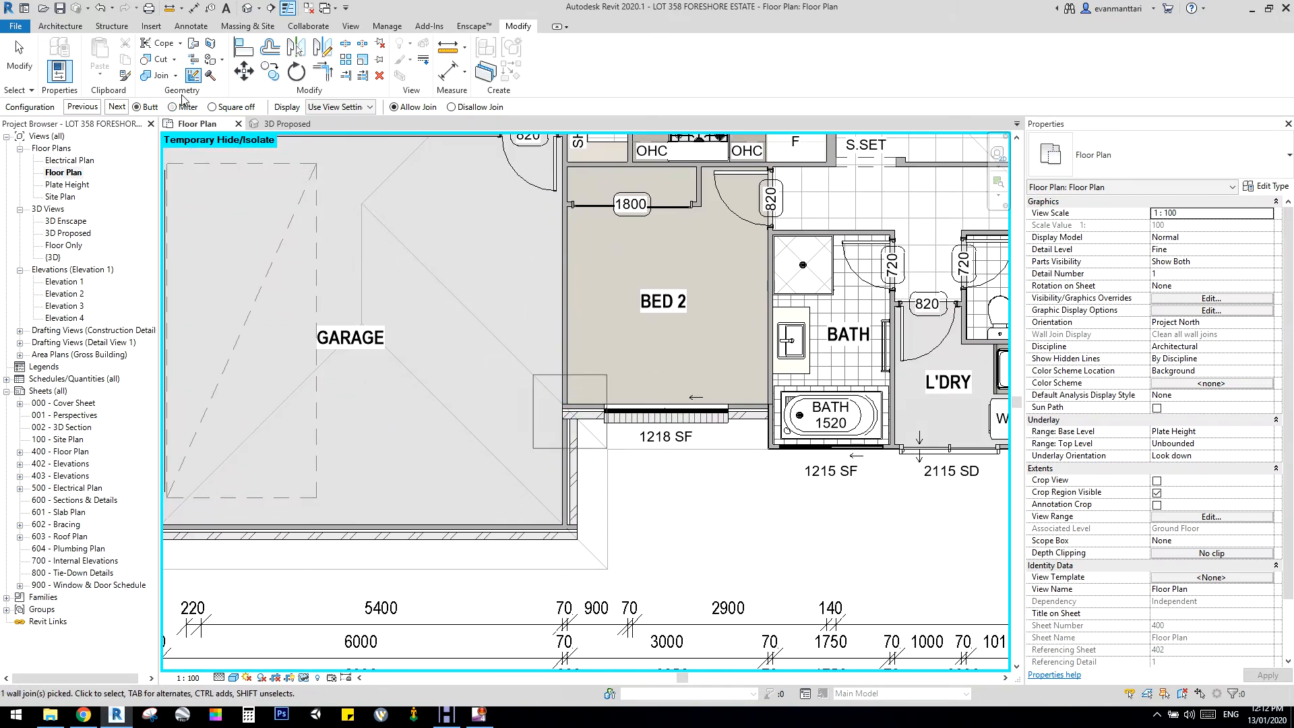
{"action": "left_click", "coordinate": [584, 536]}
{"action": "left_click", "coordinate": [173, 107]}
{"action": "middle_click_drag", "start_coordinate": [169, 519], "coordinate": [364, 483]}
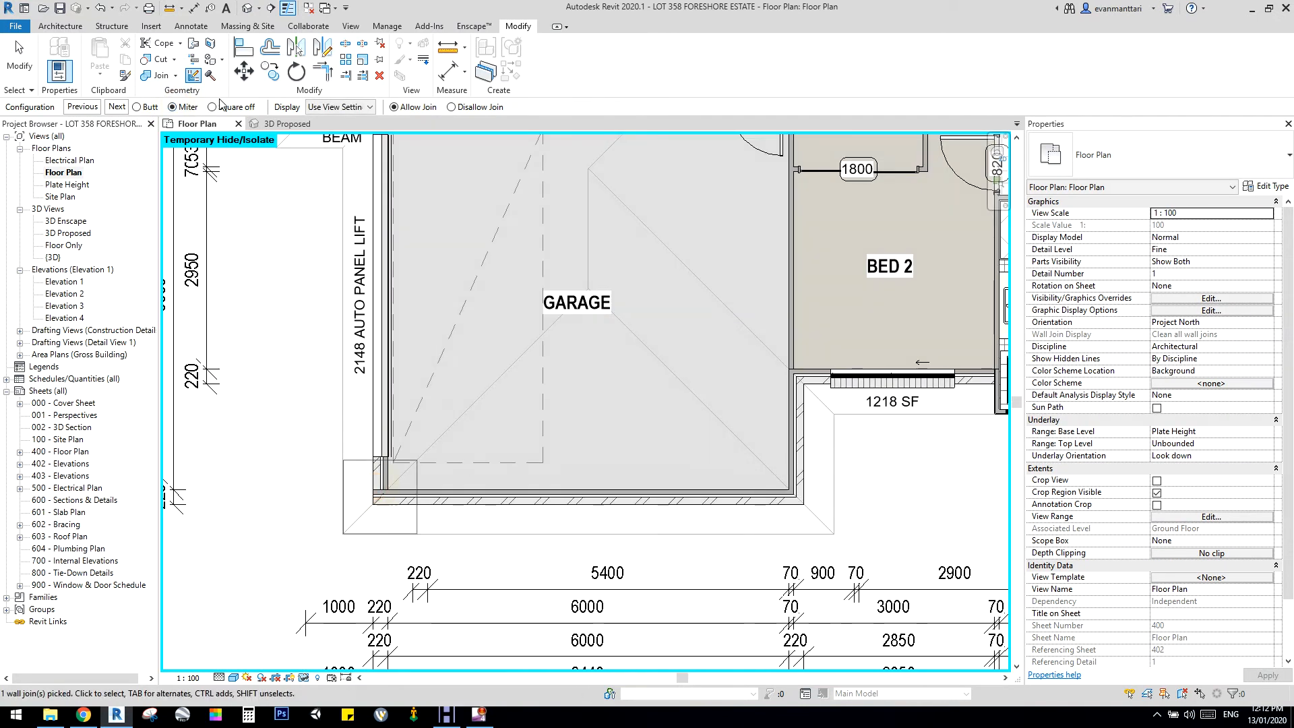
{"action": "left_click", "coordinate": [192, 110]}
Set the wall join where the Garage meets the Porch to Miter and finish editing wall joins
{"action": "scroll", "coordinate": [512, 391], "scroll_direction": "down", "scroll_amount": 3}
{"action": "middle_click_drag", "start_coordinate": [485, 369], "coordinate": [472, 447]}
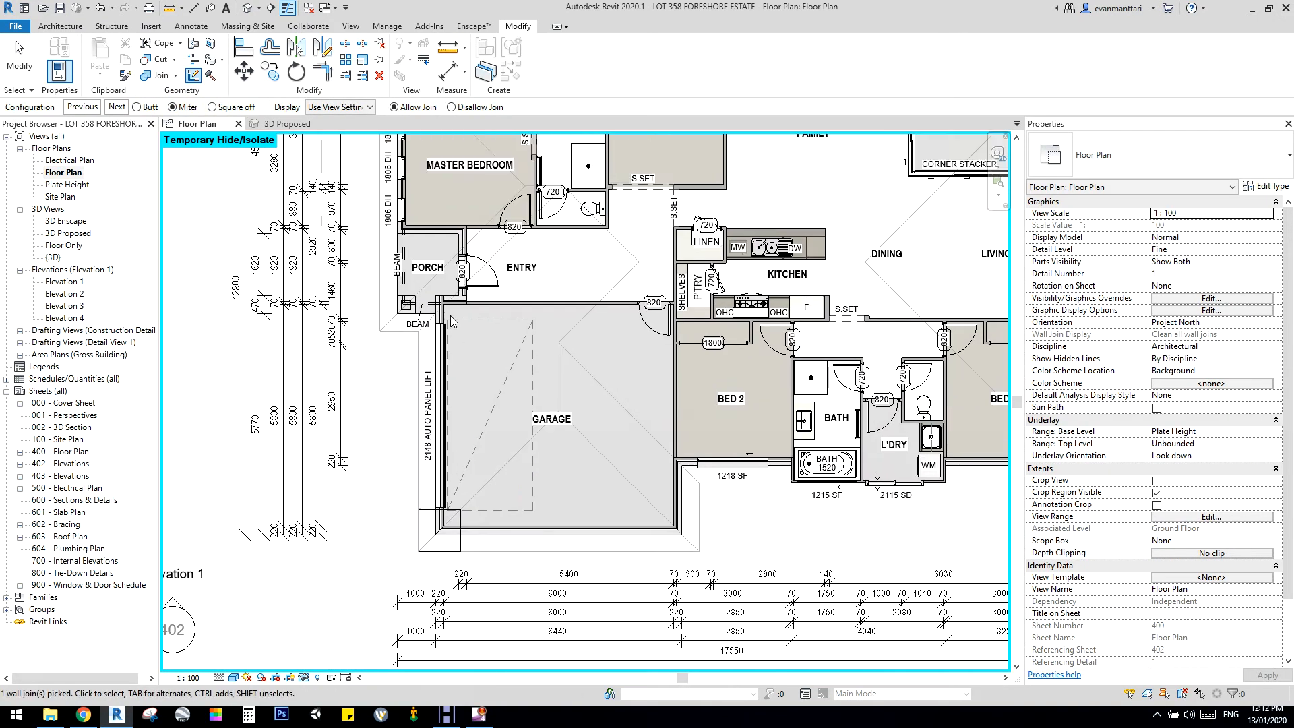
{"action": "scroll", "coordinate": [435, 290], "scroll_direction": "up", "scroll_amount": 3}
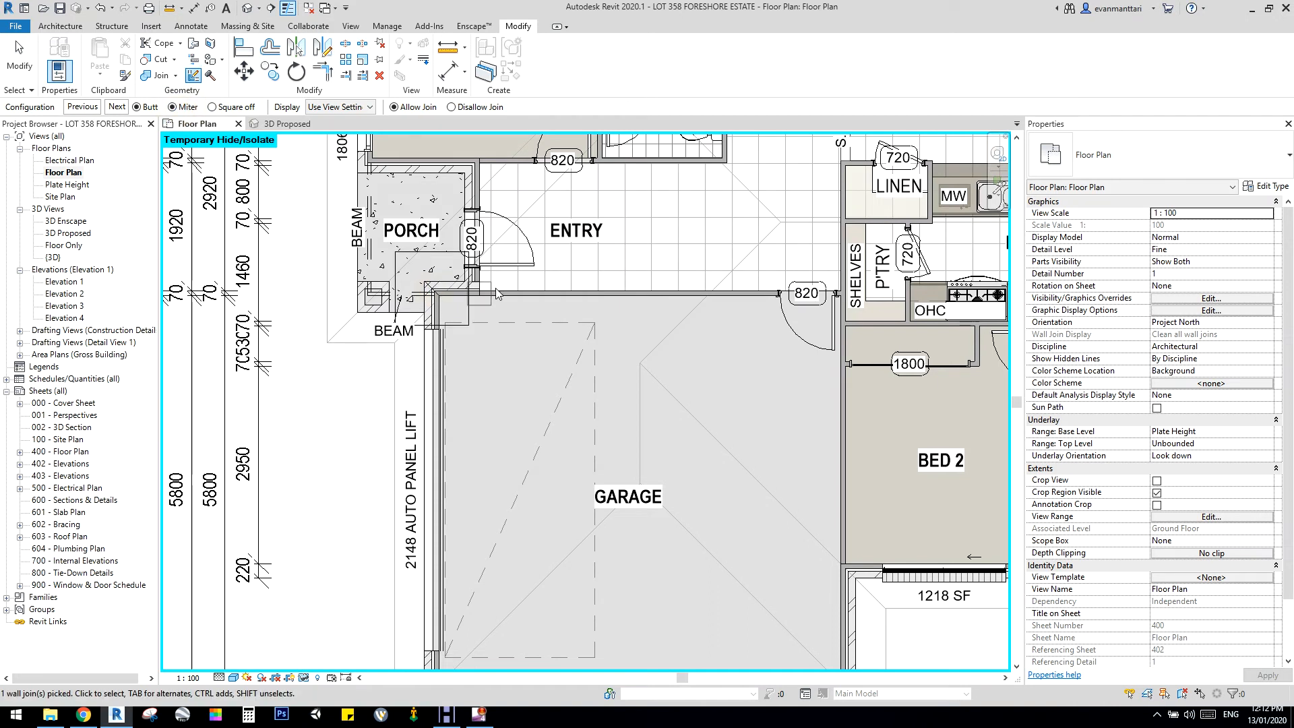
{"action": "scroll", "coordinate": [455, 290], "scroll_direction": "up", "scroll_amount": 2}
{"action": "left_click", "coordinate": [183, 107]}
{"action": "scroll", "coordinate": [441, 364], "scroll_direction": "down", "scroll_amount": 6}
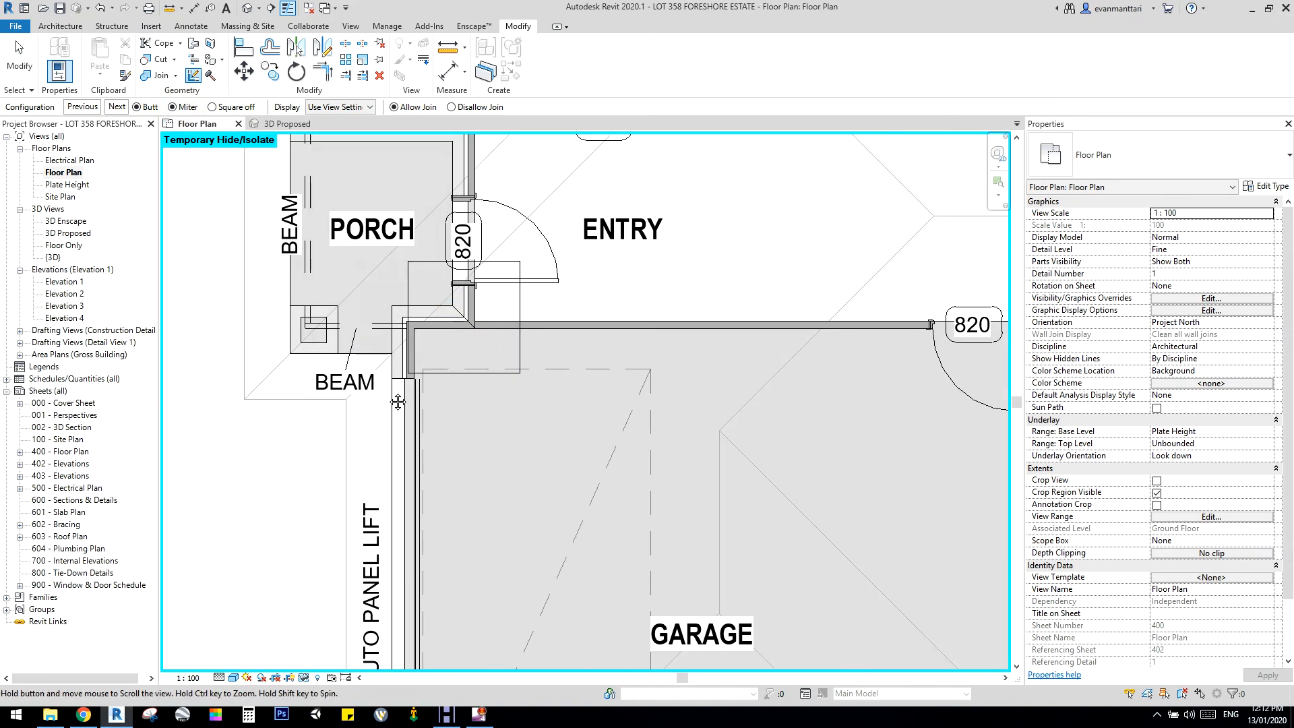
{"action": "key", "text": "Escape"}
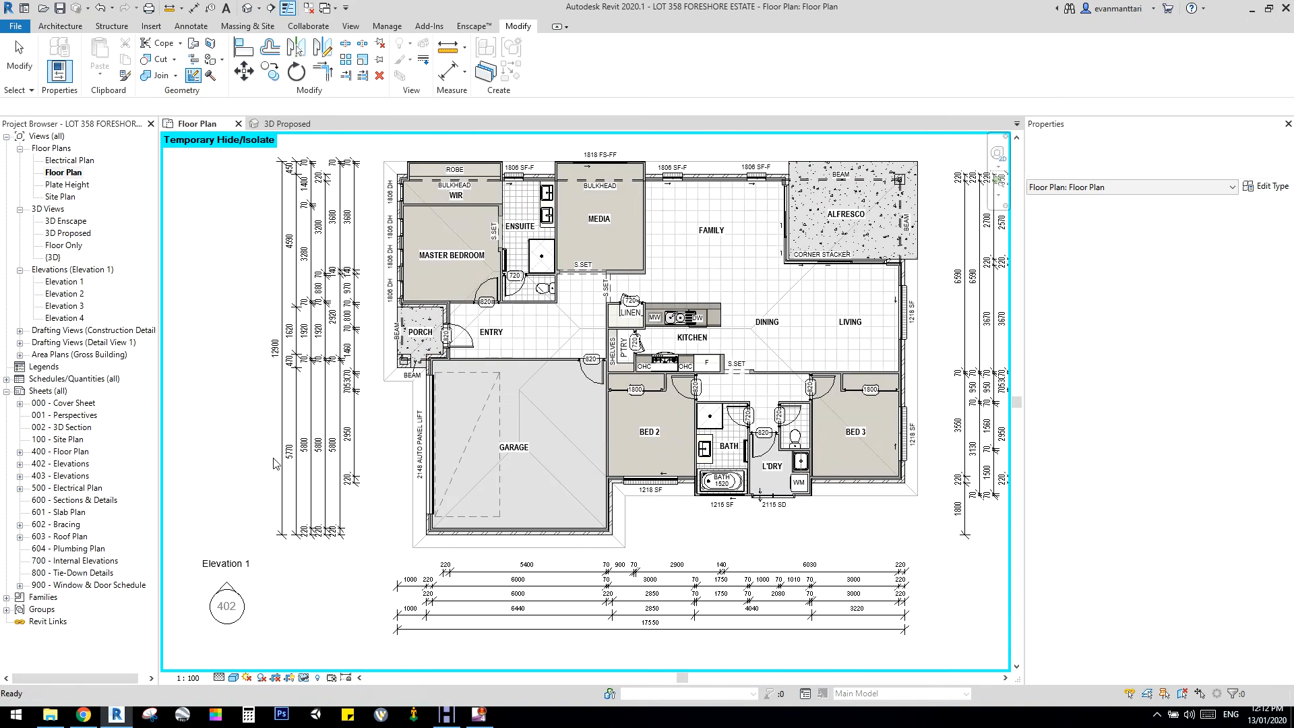
Align the white unit at the kitchen cooktop with the cooktop so it sits squarely between the two OHC cupboards
{"action": "scroll", "coordinate": [441, 364], "scroll_direction": "down", "scroll_amount": 1}
{"action": "middle_click_drag", "start_coordinate": [441, 364], "coordinate": [426, 424]}
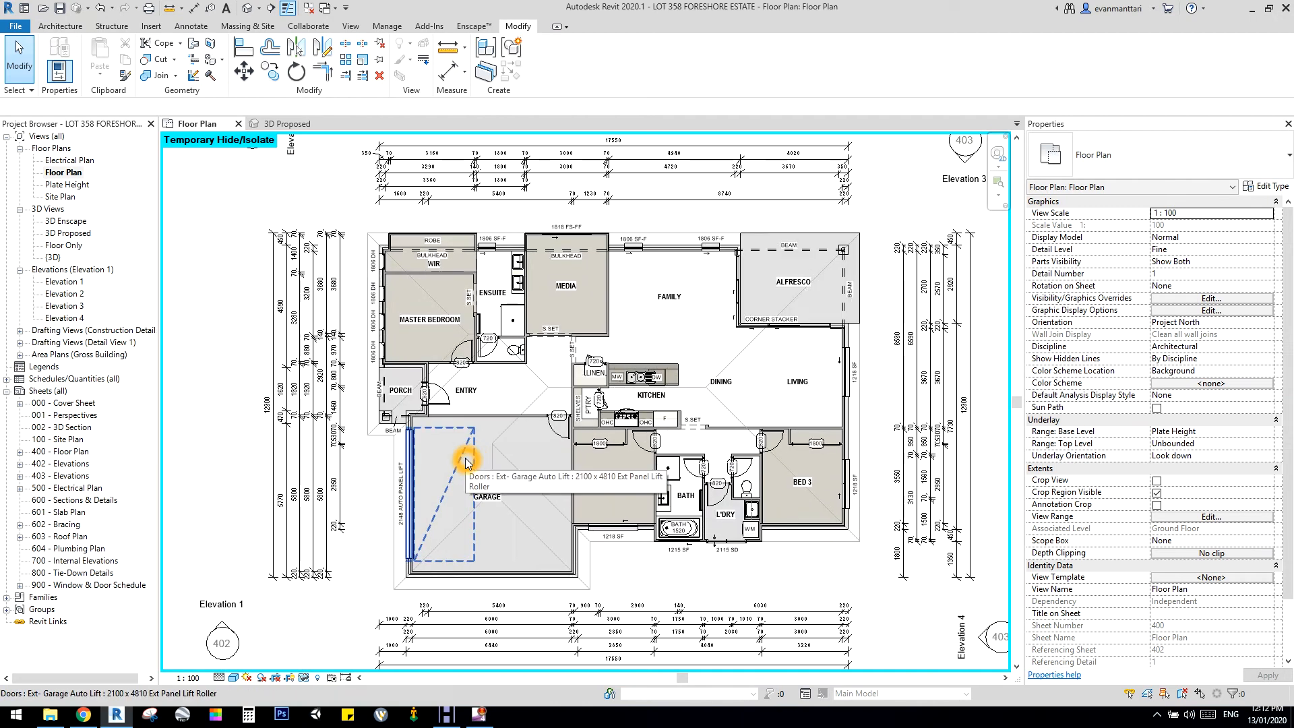
{"action": "scroll", "coordinate": [470, 451], "scroll_direction": "up", "scroll_amount": 3}
{"action": "scroll", "coordinate": [476, 436], "scroll_direction": "down", "scroll_amount": 1}
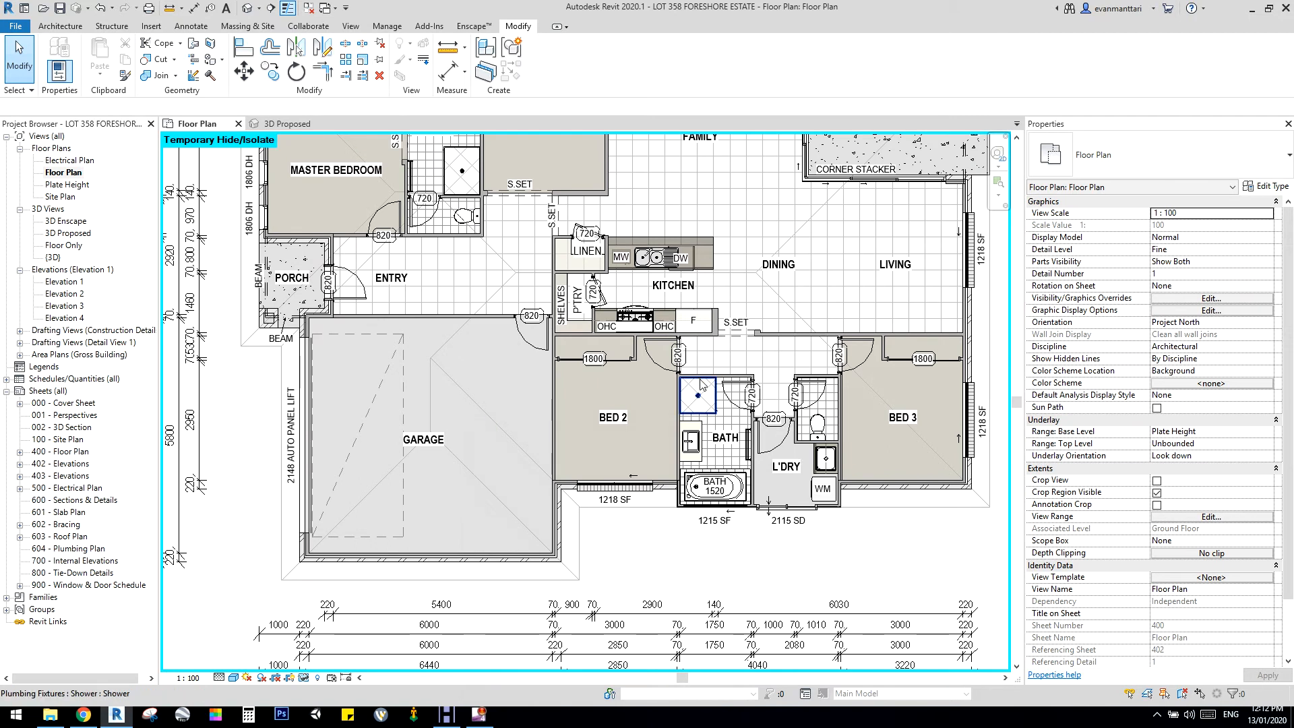
{"action": "scroll", "coordinate": [620, 316], "scroll_direction": "up", "scroll_amount": 8}
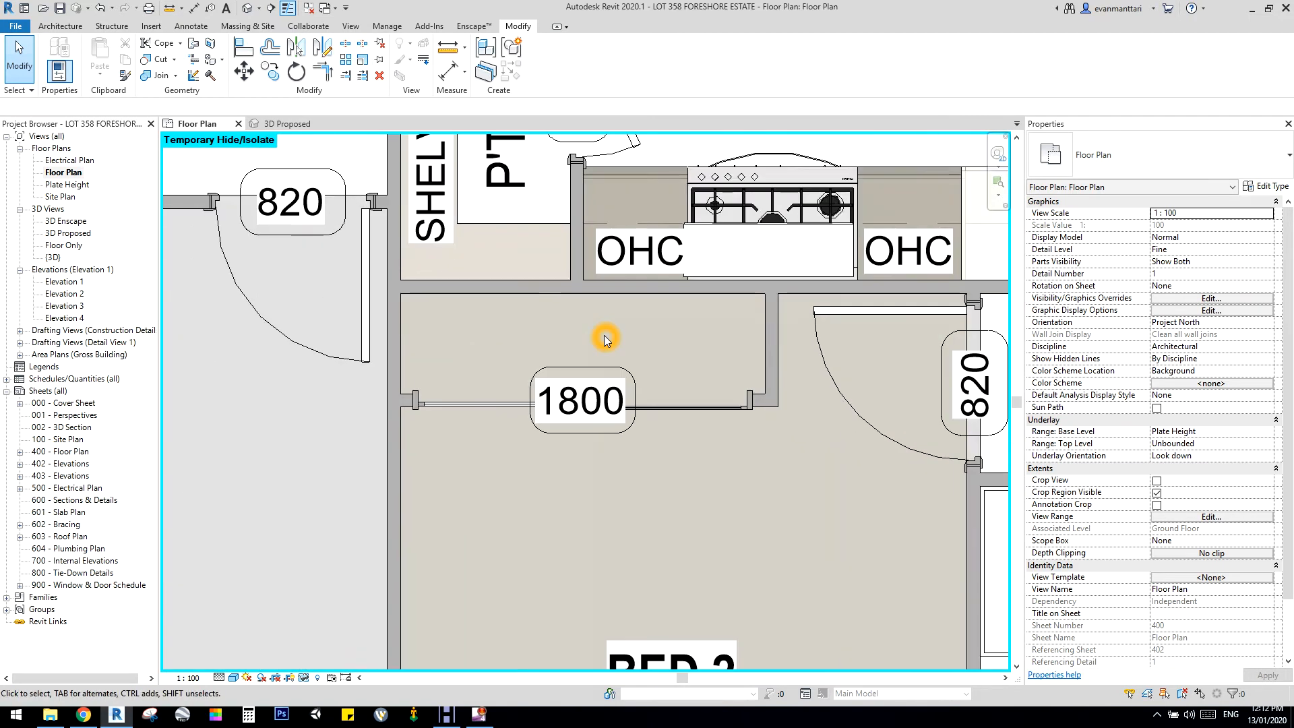
{"action": "scroll", "coordinate": [571, 398], "scroll_direction": "down", "scroll_amount": 3}
{"action": "scroll", "coordinate": [904, 312], "scroll_direction": "up", "scroll_amount": 6}
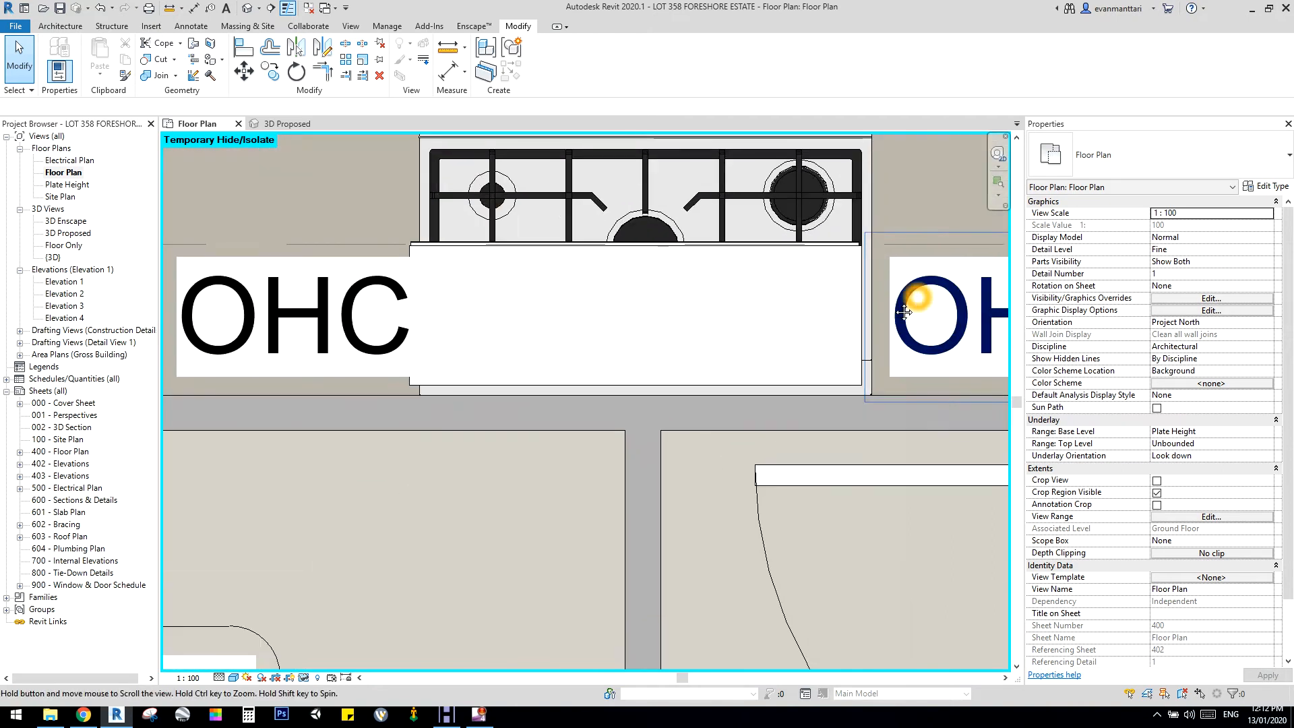
{"action": "left_click", "coordinate": [240, 47]}
{"action": "left_click", "coordinate": [717, 234]}
{"action": "left_click", "coordinate": [703, 295]}
{"action": "scroll", "coordinate": [604, 317], "scroll_direction": "down", "scroll_amount": 3}
{"action": "scroll", "coordinate": [522, 321], "scroll_direction": "up", "scroll_amount": 1}
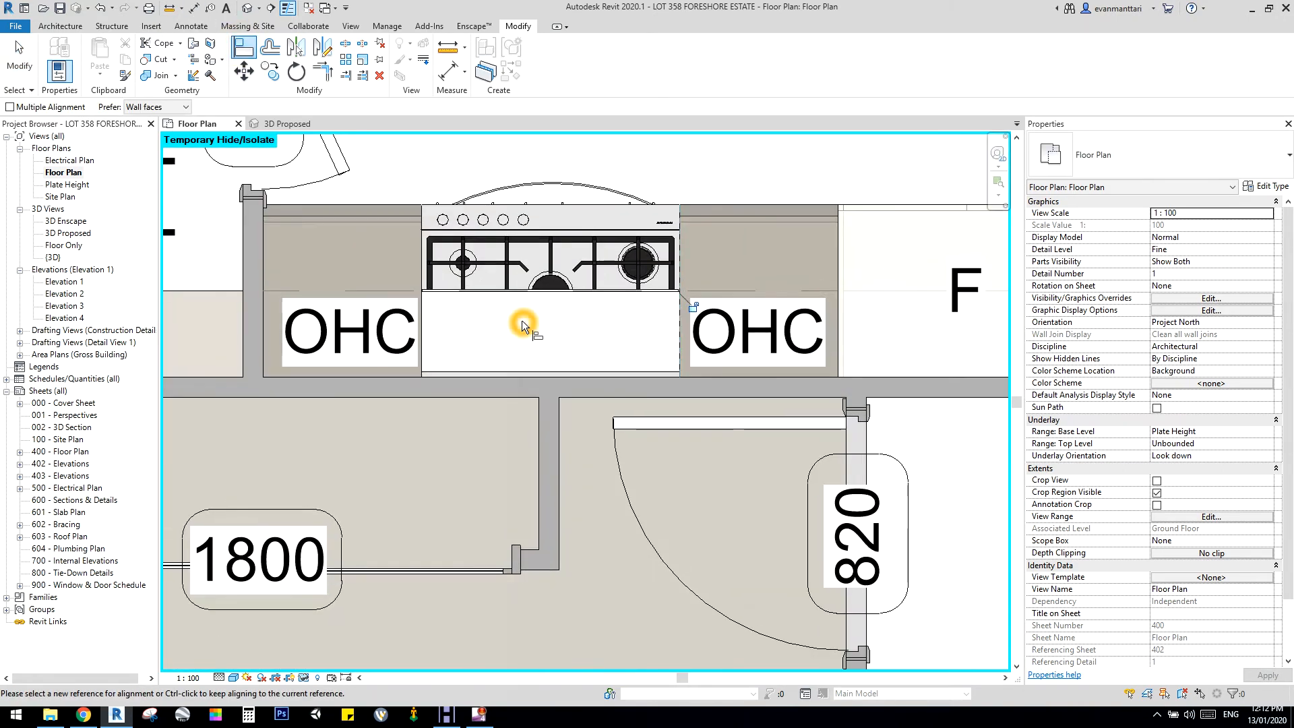
{"action": "left_click", "coordinate": [551, 262]}
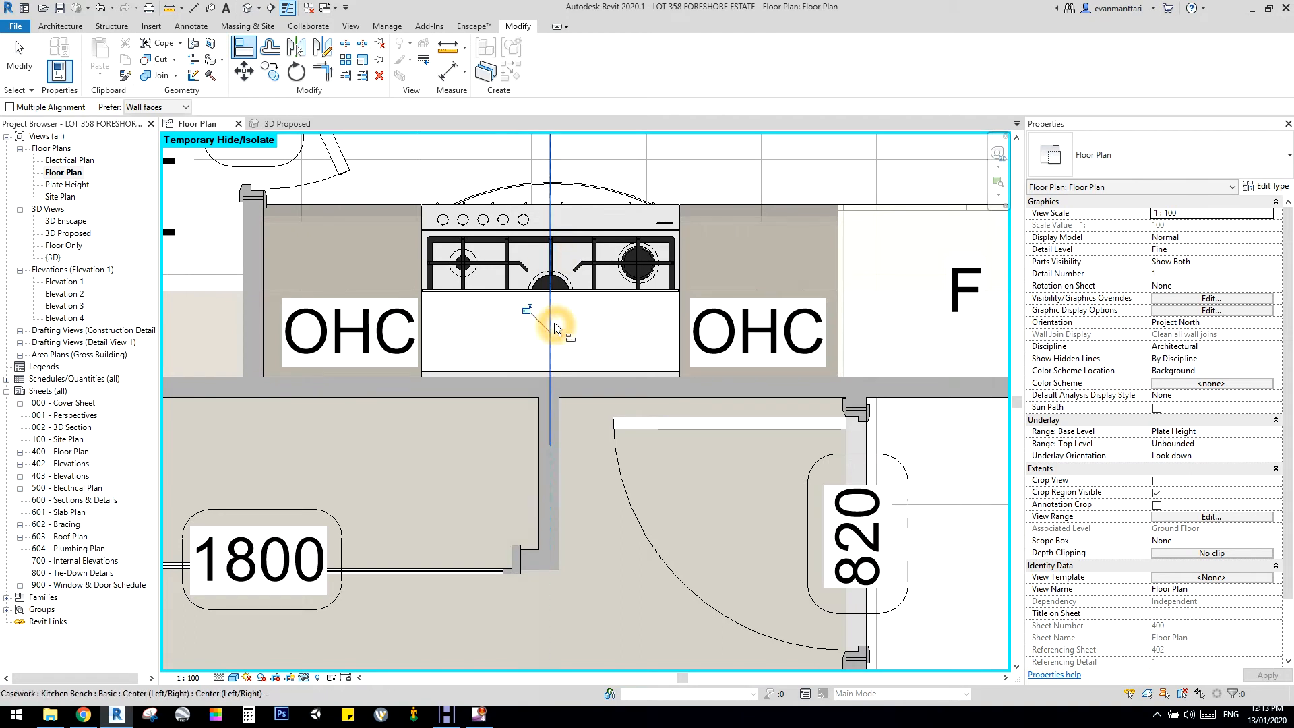
{"action": "scroll", "coordinate": [554, 325], "scroll_direction": "down", "scroll_amount": 2}
{"action": "middle_click_drag", "start_coordinate": [492, 379], "coordinate": [671, 221]}
{"action": "key", "text": "Escape"}
{"action": "key", "text": "Escape"}
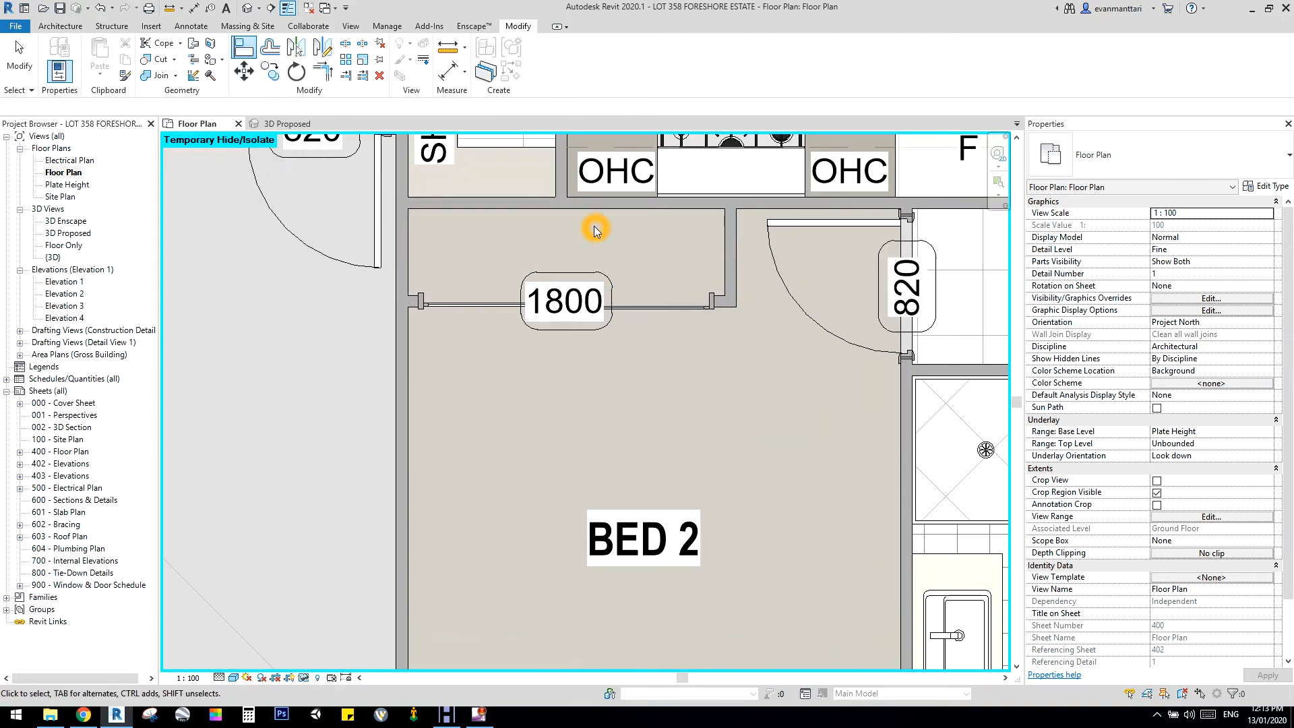
Place a WIR shelf component on the back wall of the Bed 2 robe
{"action": "middle_click_drag", "start_coordinate": [594, 230], "coordinate": [515, 301]}
{"action": "scroll", "coordinate": [517, 300], "scroll_direction": "up", "scroll_amount": 1}
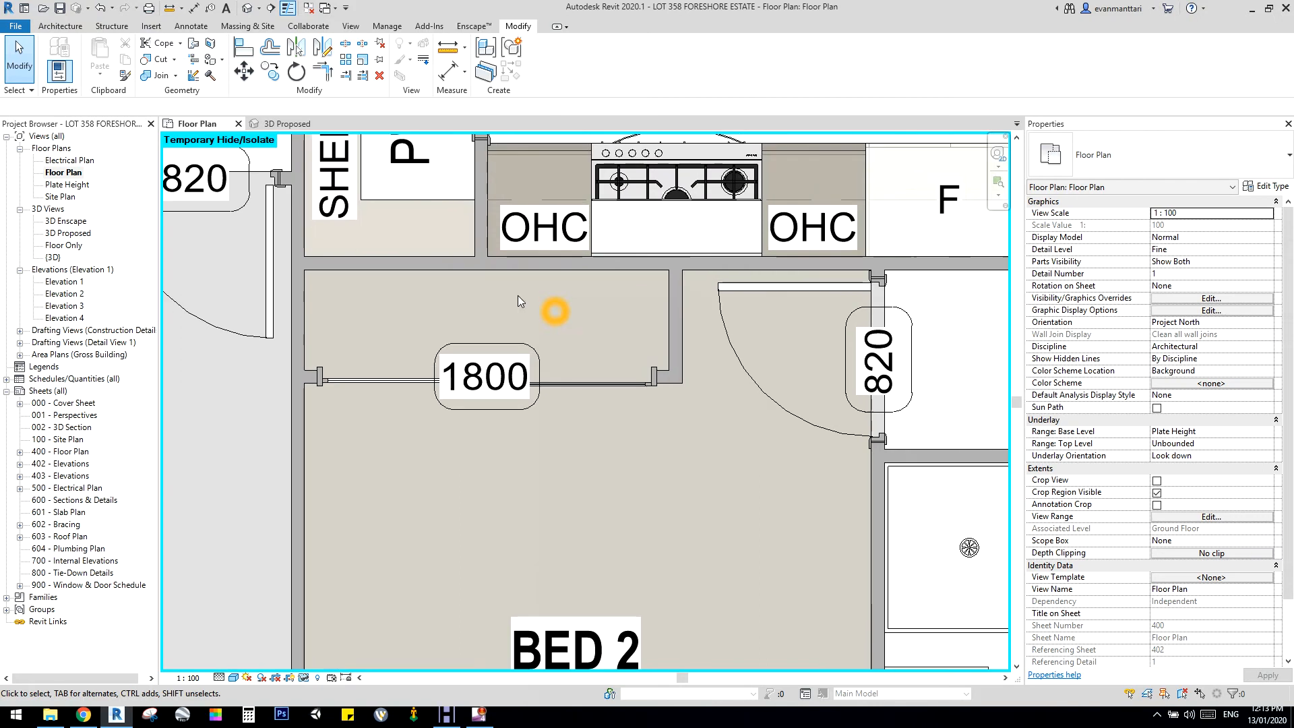
{"action": "left_click", "coordinate": [76, 27]}
{"action": "left_click", "coordinate": [155, 51]}
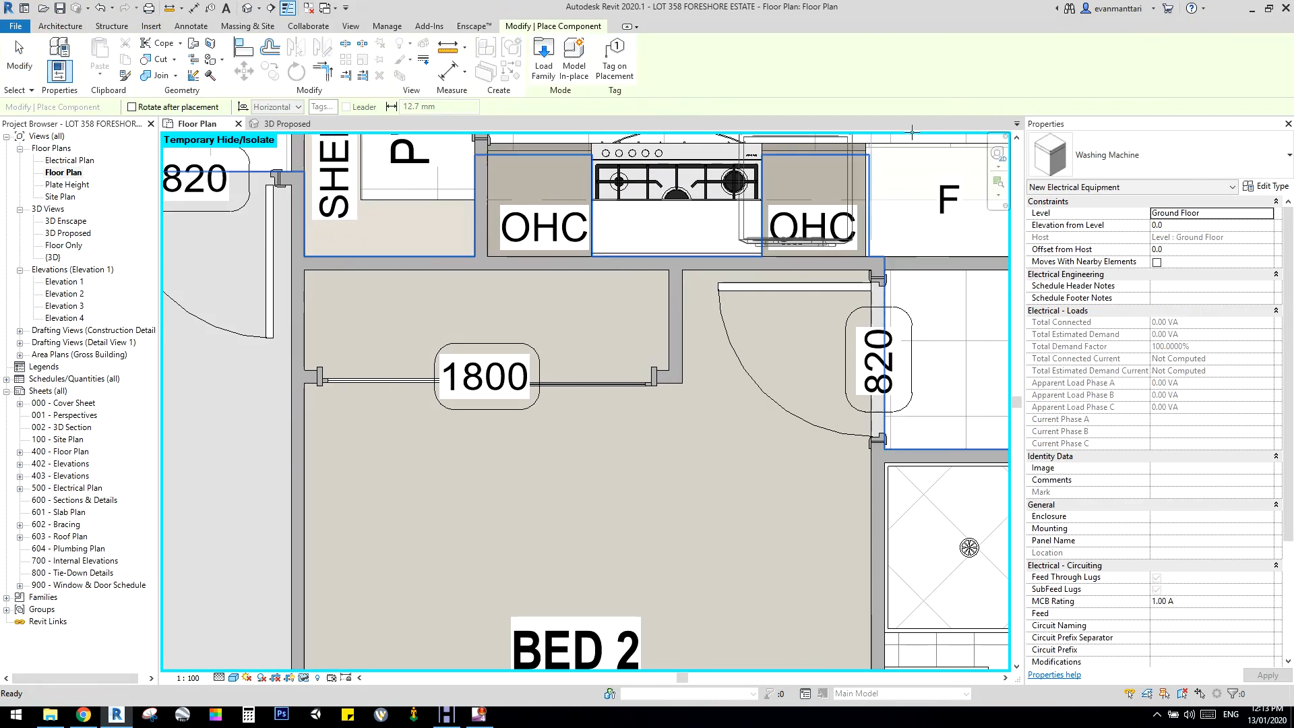
{"action": "left_click", "coordinate": [1149, 150]}
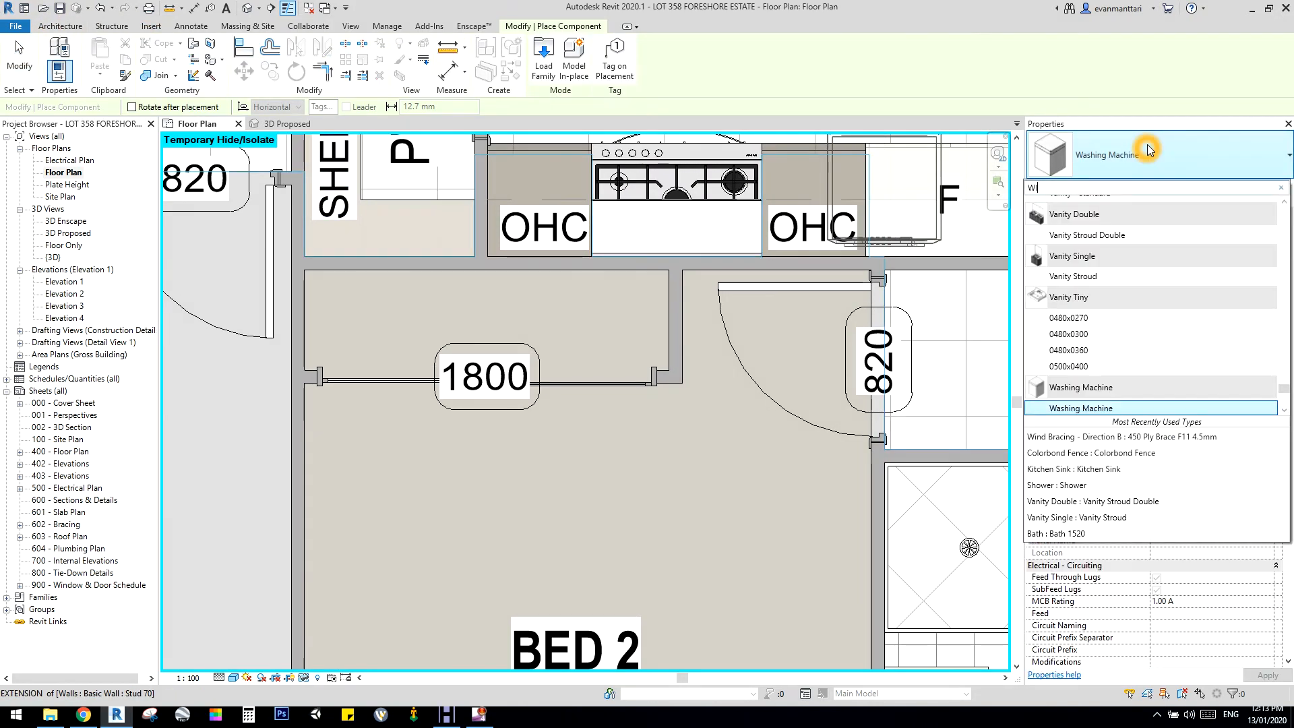
{"action": "left_click", "coordinate": [1078, 229]}
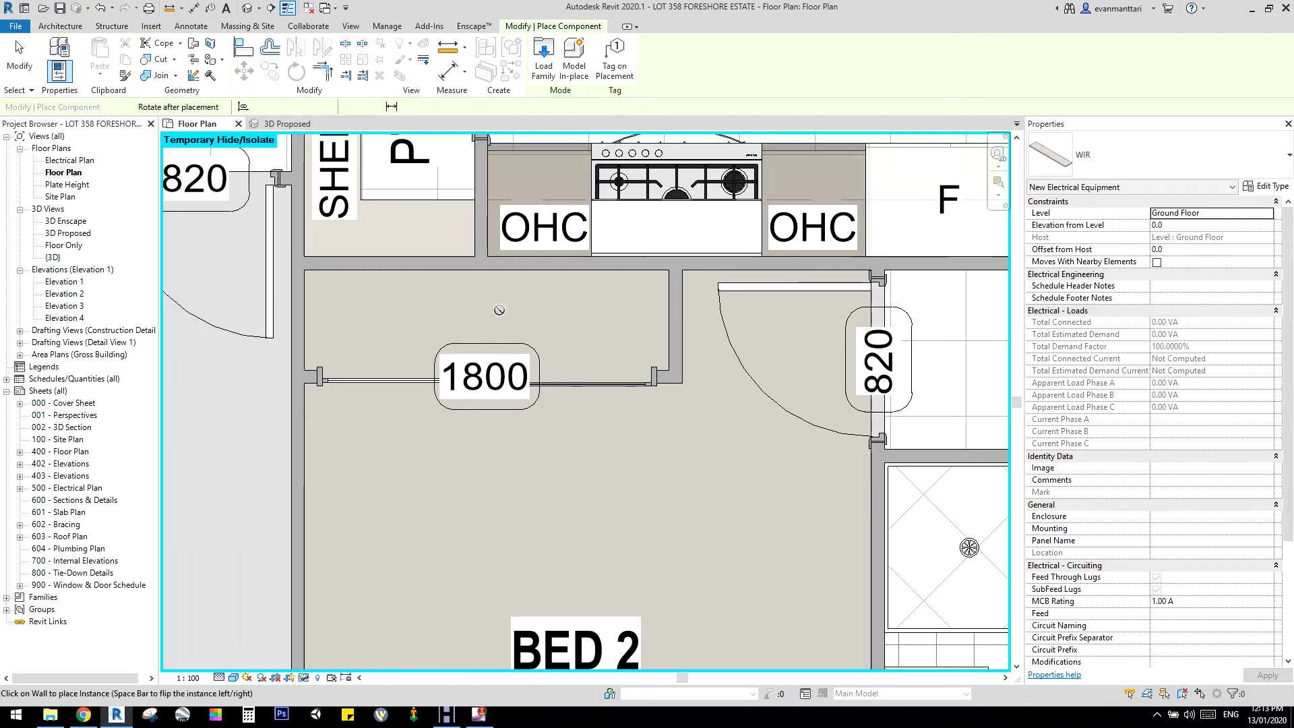
{"action": "left_click", "coordinate": [495, 276]}
Align both ends of the Bed 2 robe shelf with the inside faces of the robe's side walls
{"action": "left_click", "coordinate": [243, 47]}
{"action": "left_click", "coordinate": [303, 419]}
{"action": "left_click", "coordinate": [273, 367]}
{"action": "left_click", "coordinate": [682, 324]}
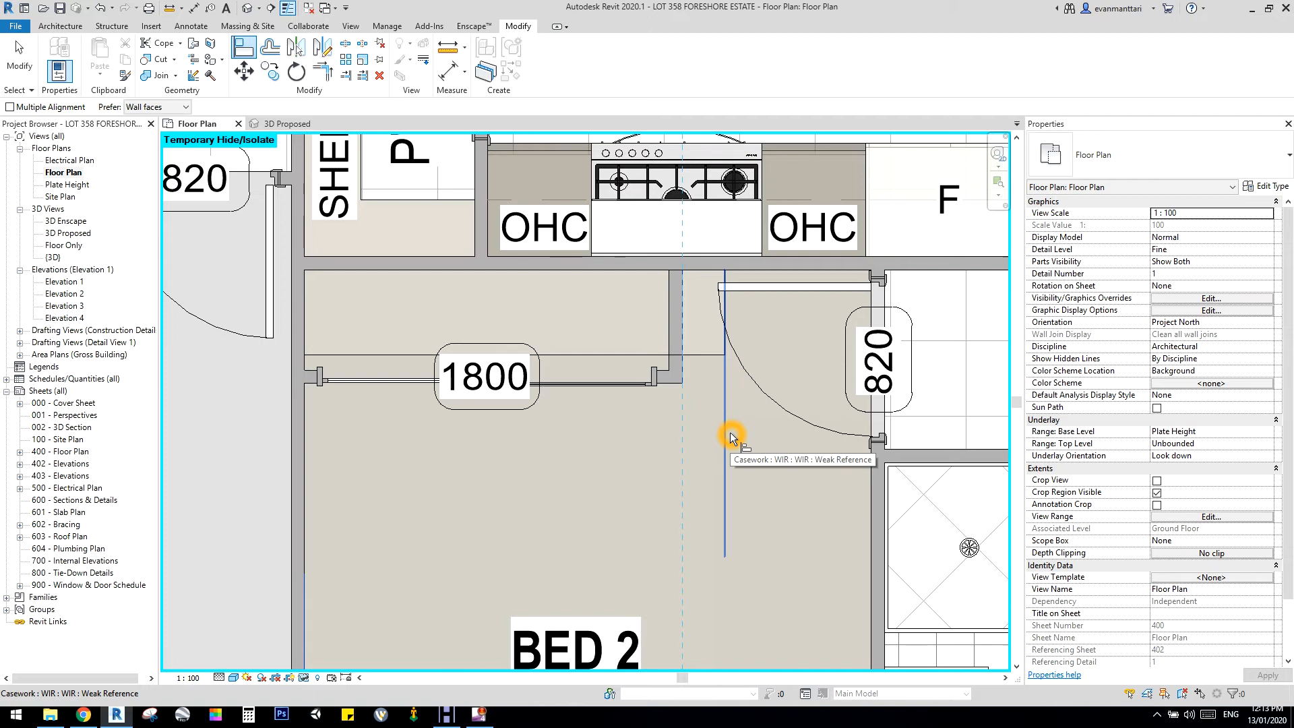
{"action": "left_click", "coordinate": [730, 435]}
{"action": "left_click", "coordinate": [669, 306]}
{"action": "left_click", "coordinate": [683, 426]}
{"action": "key", "text": "Escape"}
{"action": "key", "text": "Escape"}
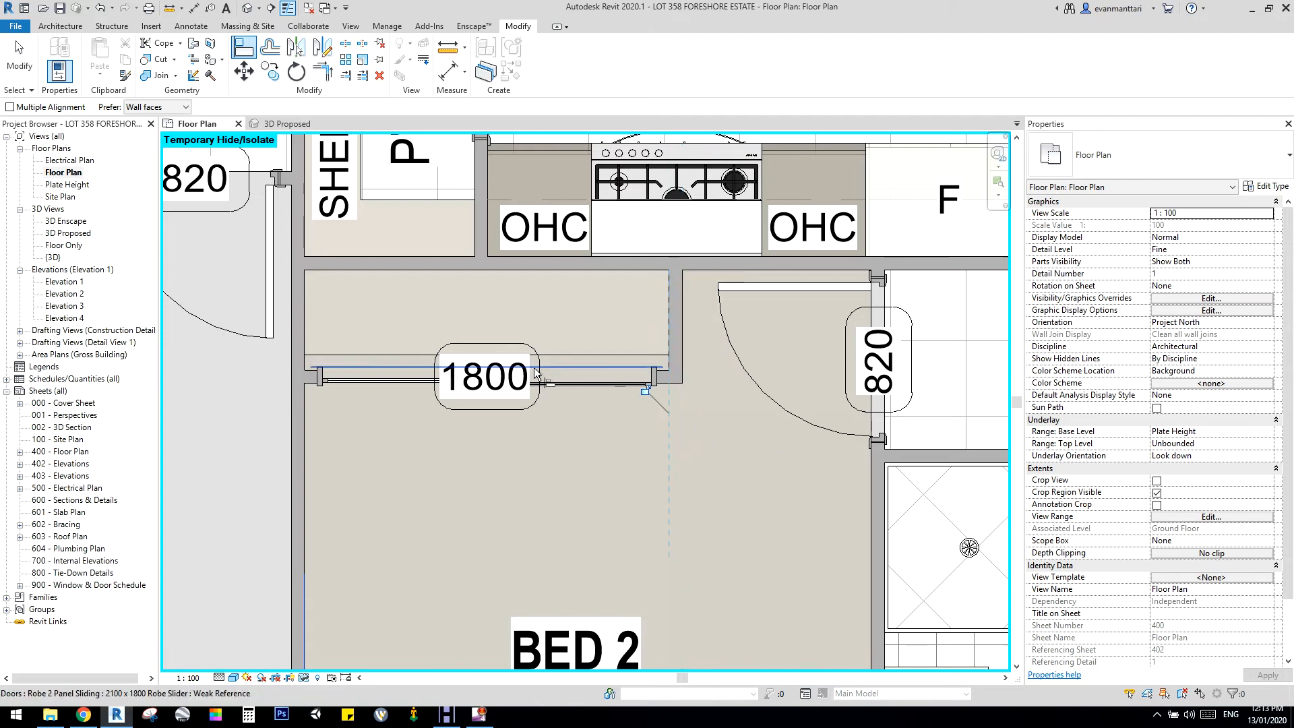
Tag the shelf in the Bed 2 robe with its ROBE label
{"action": "scroll", "coordinate": [570, 330], "scroll_direction": "down", "scroll_amount": 2}
{"action": "middle_click_drag", "start_coordinate": [593, 345], "coordinate": [760, 371]}
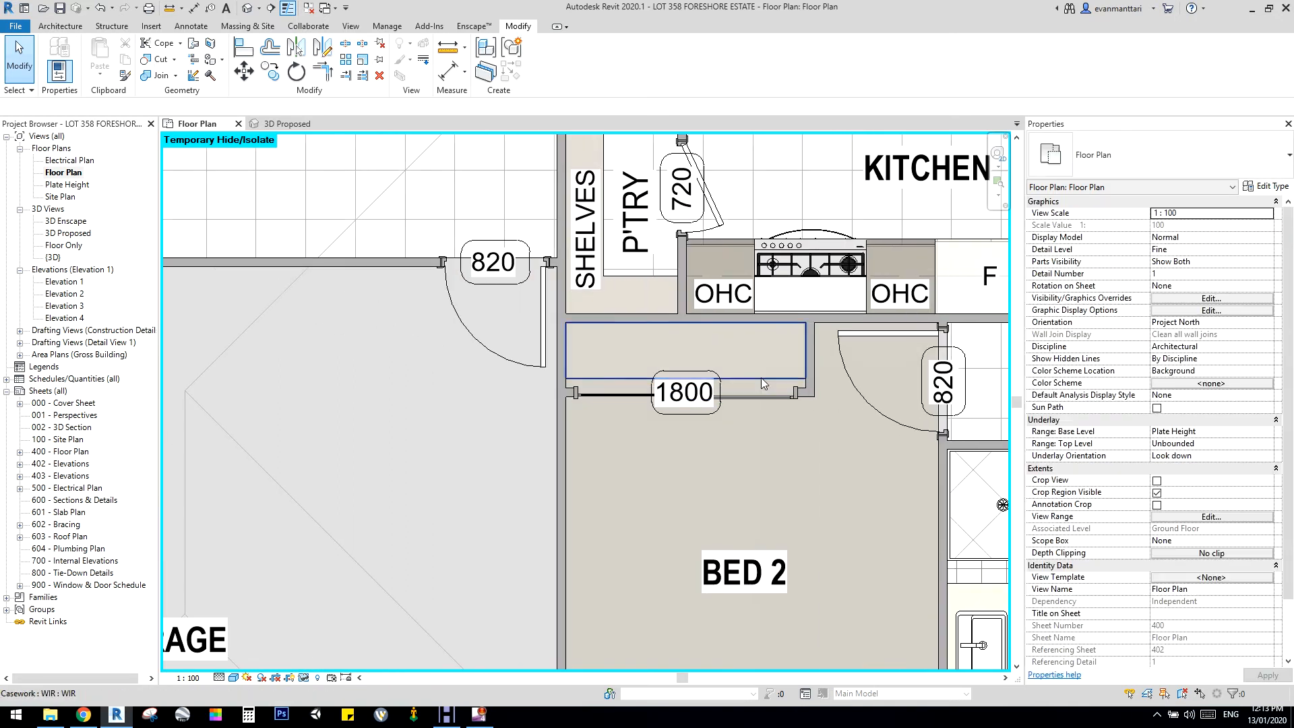
{"action": "scroll", "coordinate": [760, 378], "scroll_direction": "down", "scroll_amount": 1}
{"action": "key", "text": "t"}
{"action": "key", "text": "g"}
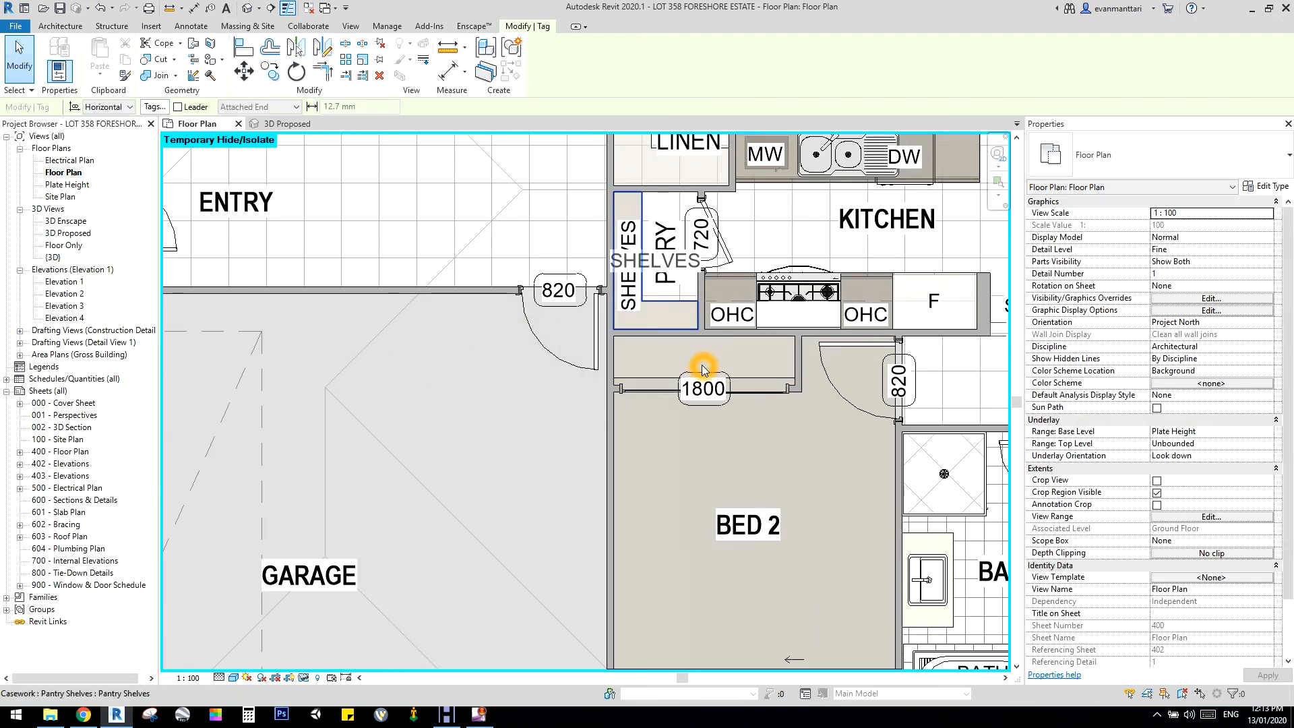
{"action": "left_click", "coordinate": [702, 368]}
{"action": "key", "text": "Escape"}
Create a similar WIR shelf from the Bed 2 one and place it on the back wall of the Bed 3 robe
{"action": "middle_click_drag", "start_coordinate": [767, 478], "coordinate": [481, 428]}
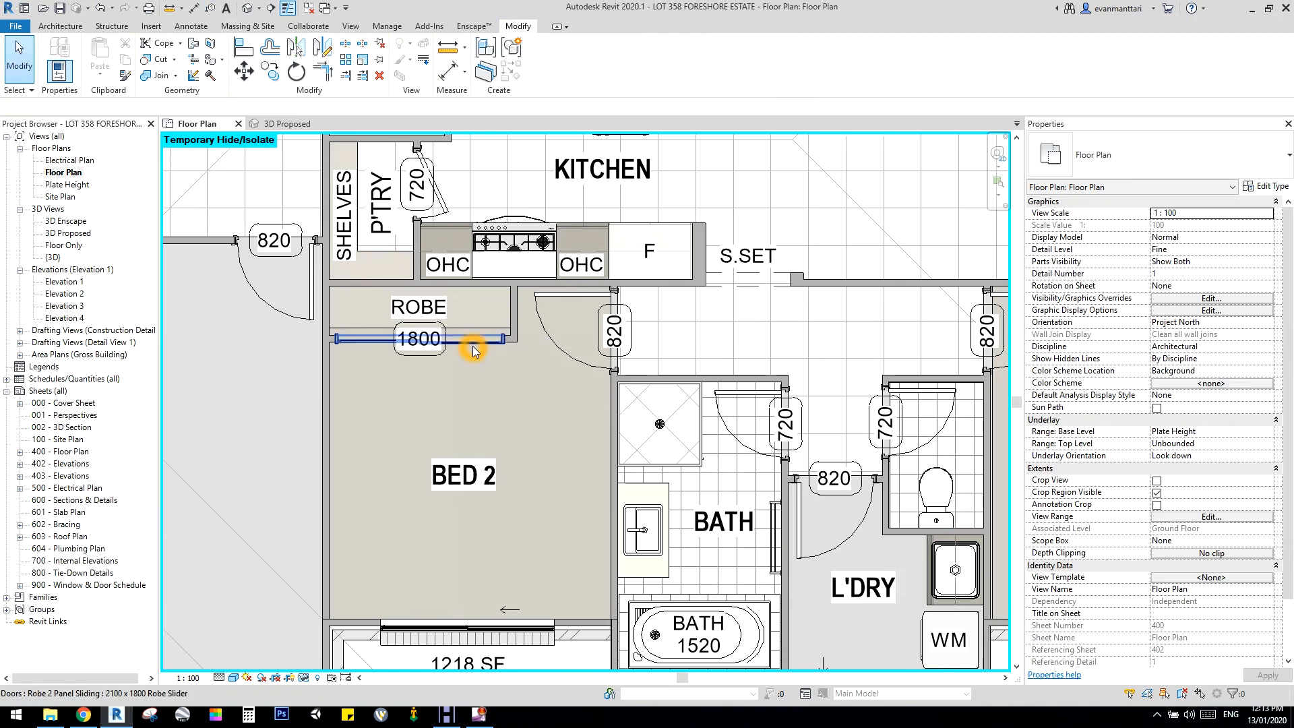
{"action": "scroll", "coordinate": [476, 345], "scroll_direction": "down", "scroll_amount": 1}
{"action": "middle_click_drag", "start_coordinate": [494, 358], "coordinate": [321, 363]}
{"action": "scroll", "coordinate": [523, 324], "scroll_direction": "up", "scroll_amount": 1}
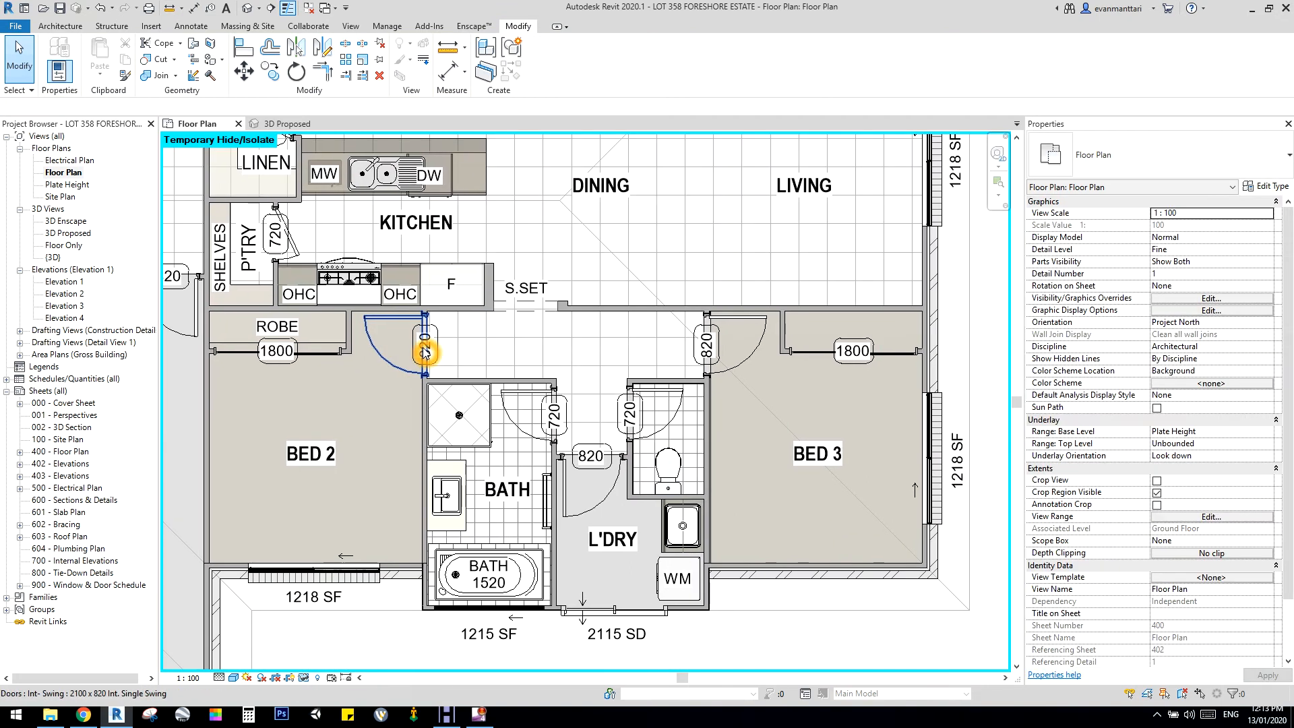
{"action": "middle_click_drag", "start_coordinate": [401, 355], "coordinate": [341, 378]}
{"action": "left_click", "coordinate": [275, 368]}
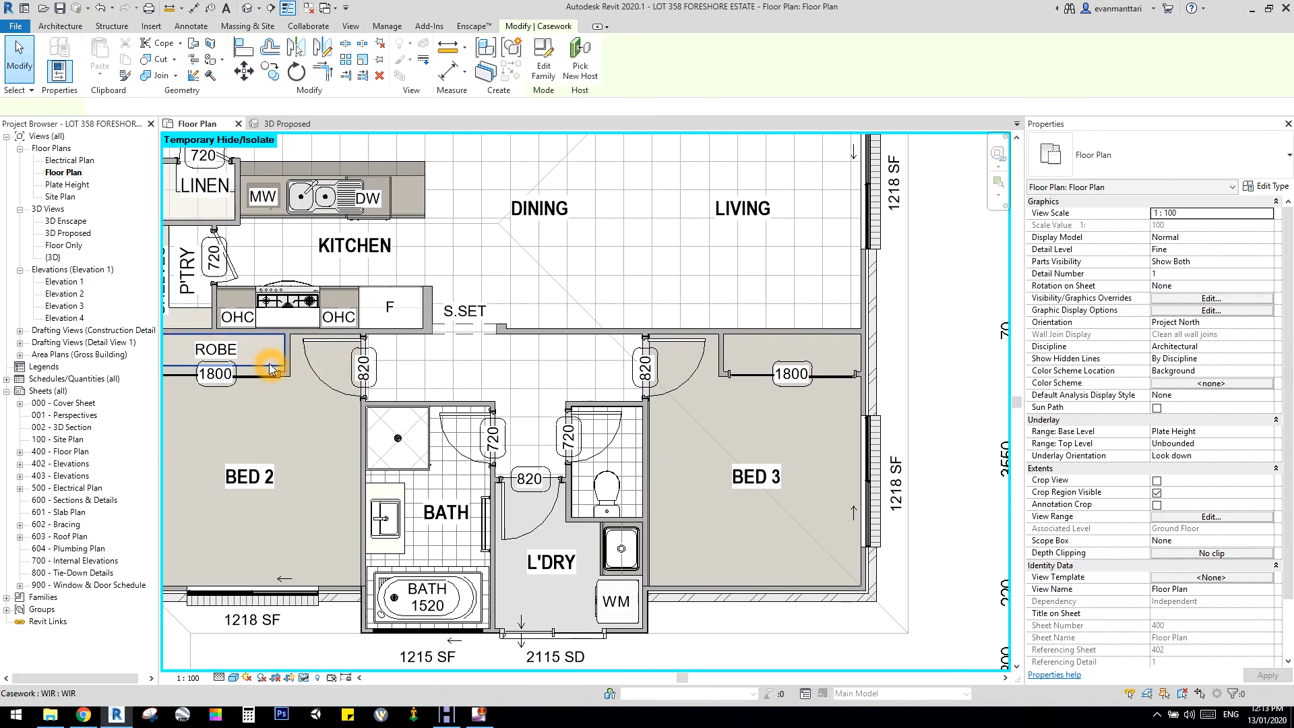
{"action": "right_click", "coordinate": [271, 367]}
{"action": "left_click", "coordinate": [374, 462]}
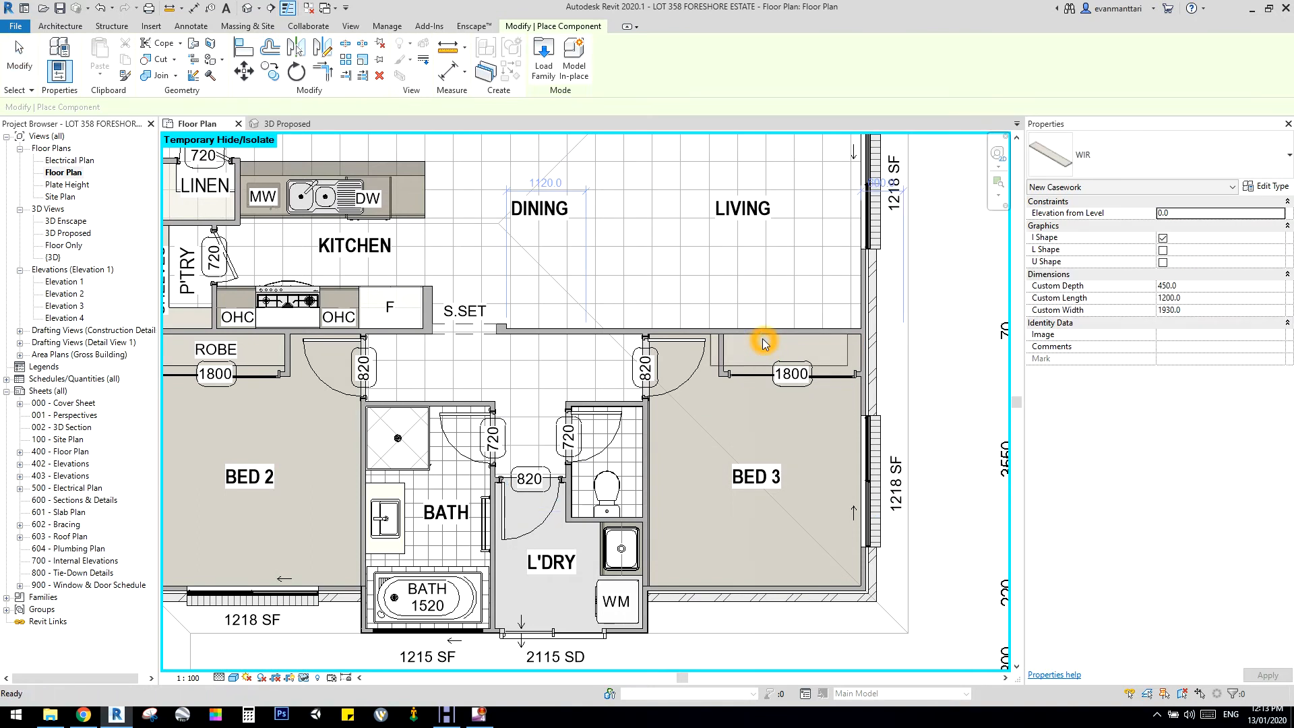
{"action": "key", "text": "Escape"}
{"action": "key", "text": "Escape"}
Try to align both ends of the Bed 3 robe shelf with the robe's side walls, and undo the last alignment
{"action": "scroll", "coordinate": [869, 354], "scroll_direction": "up", "scroll_amount": 3}
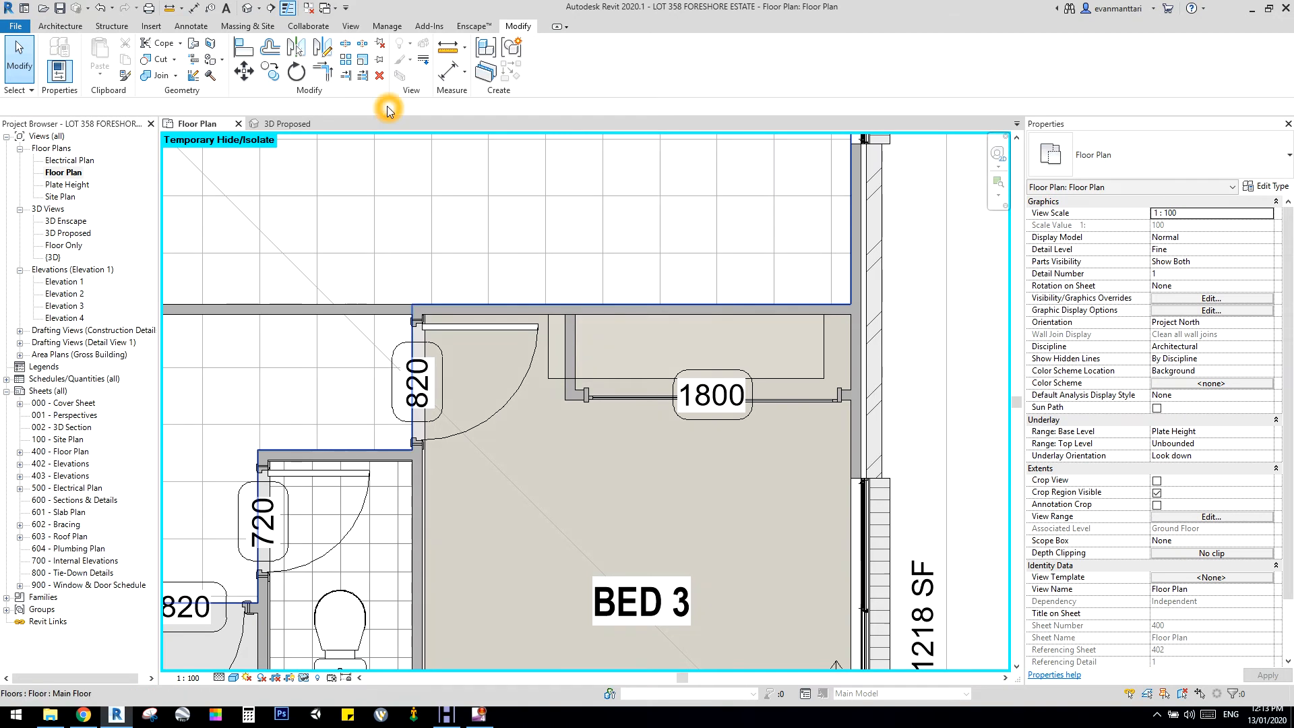
{"action": "left_click", "coordinate": [243, 46]}
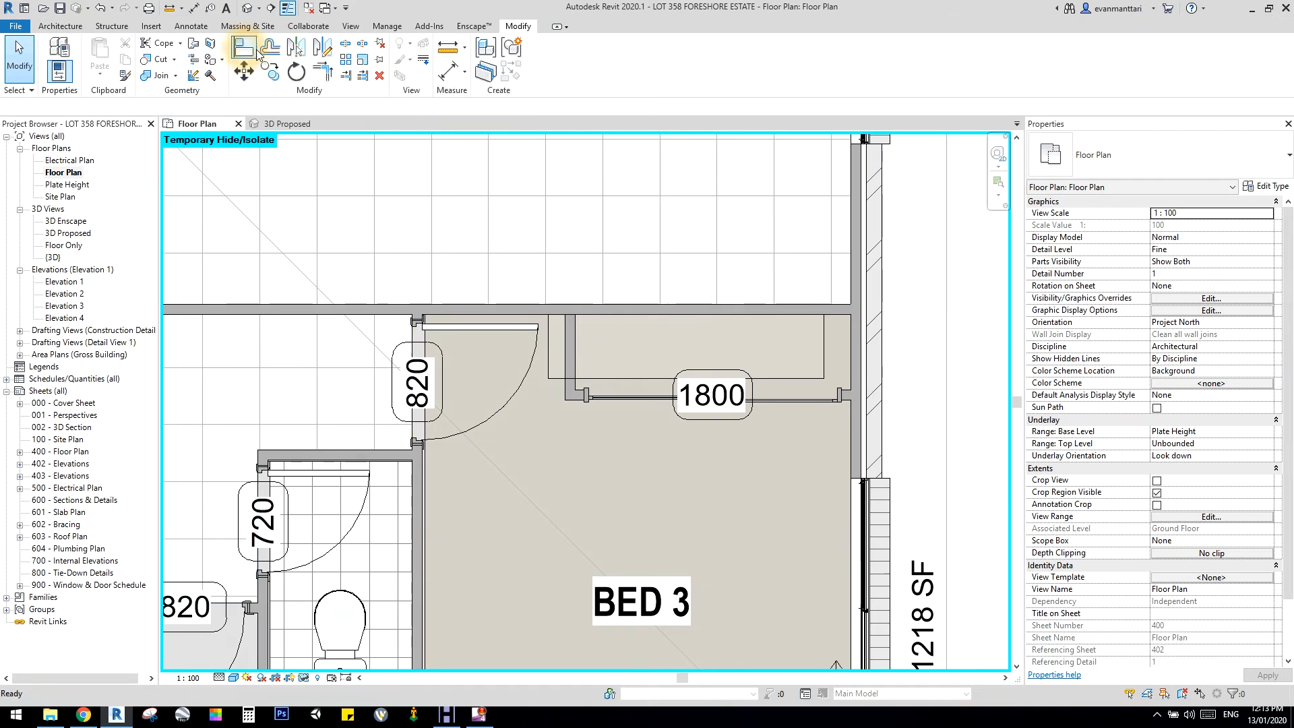
{"action": "scroll", "coordinate": [879, 423], "scroll_direction": "up", "scroll_amount": 2}
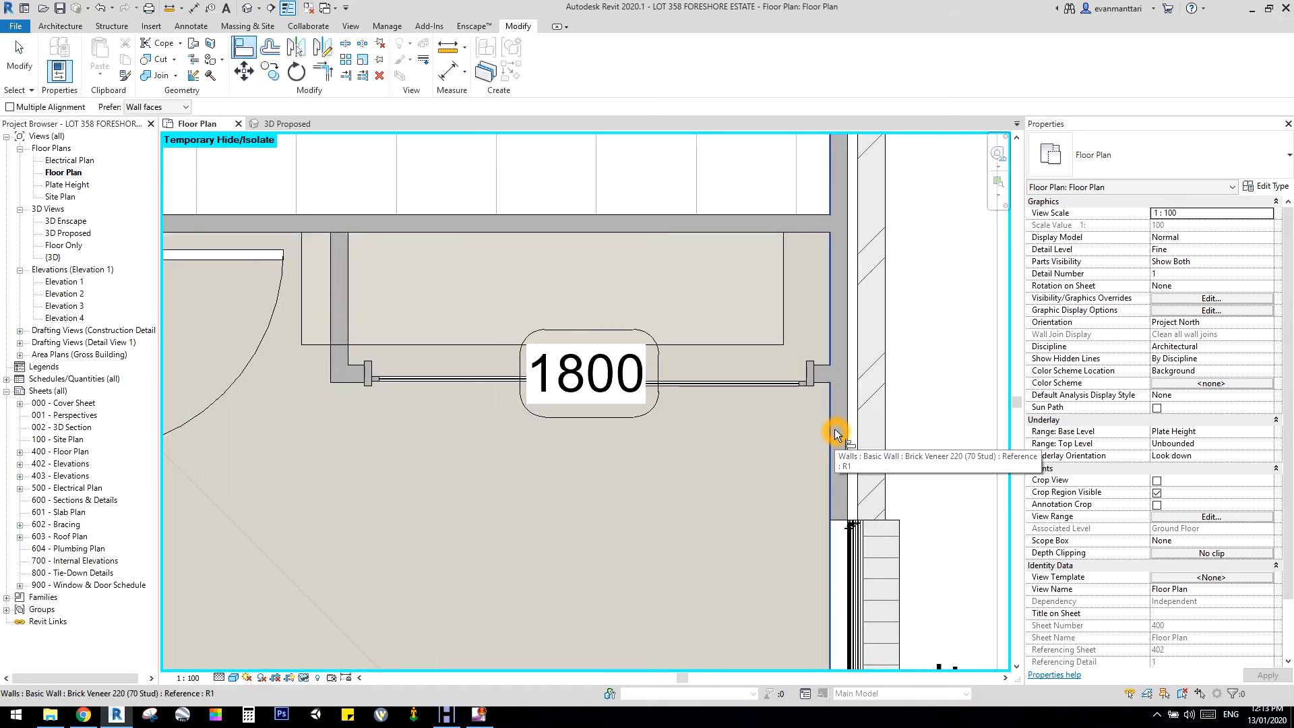
{"action": "left_click", "coordinate": [834, 428]}
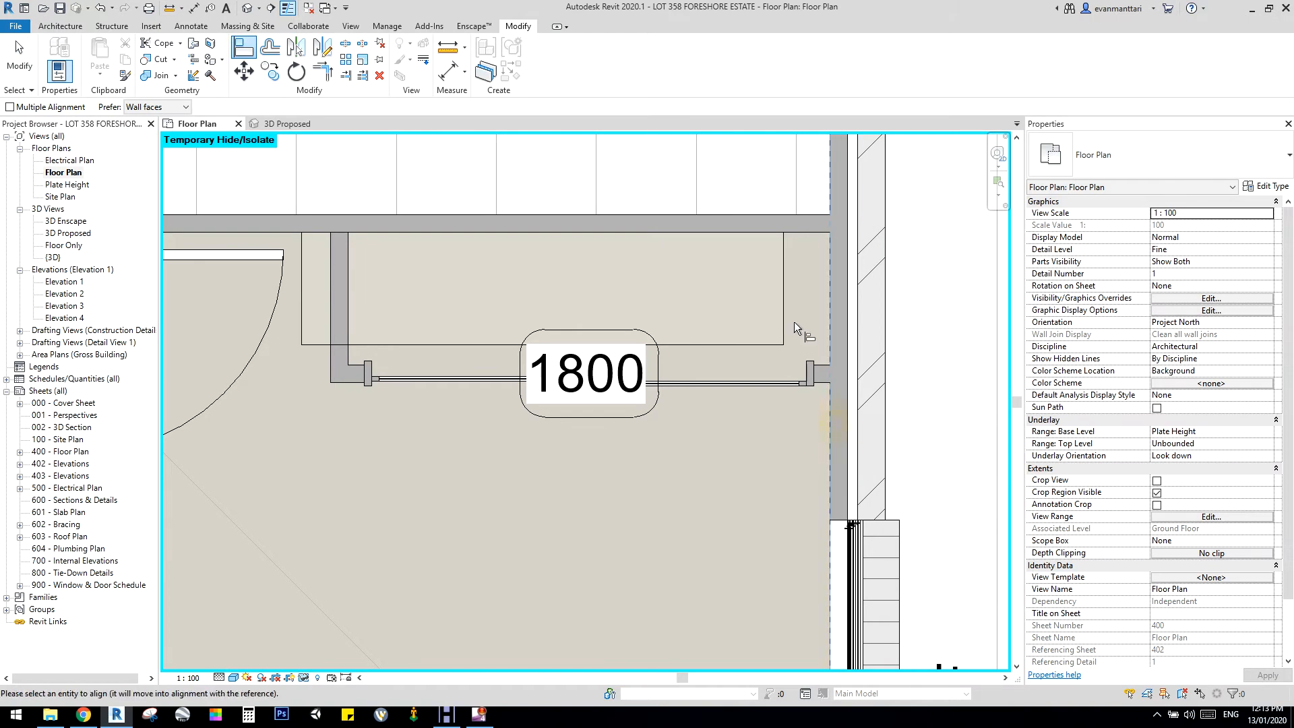
{"action": "left_click", "coordinate": [787, 385]}
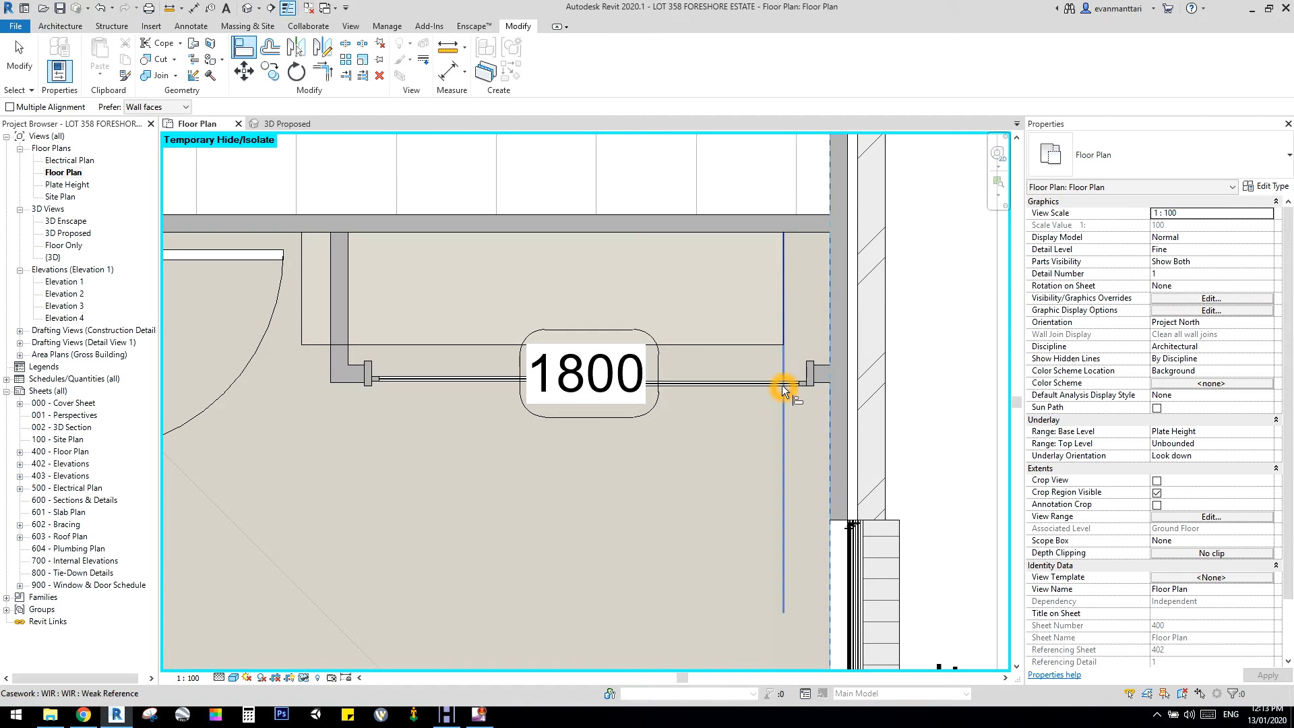
{"action": "left_click", "coordinate": [303, 331]}
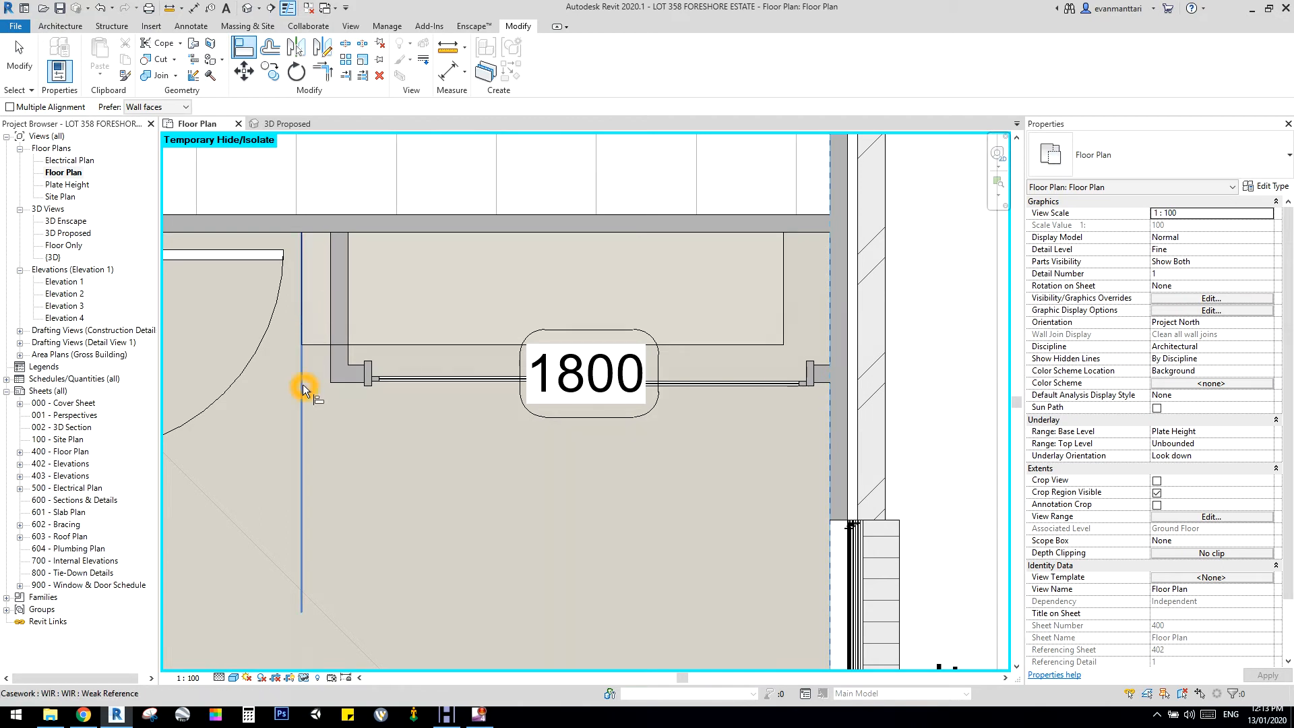
{"action": "left_click", "coordinate": [779, 273]}
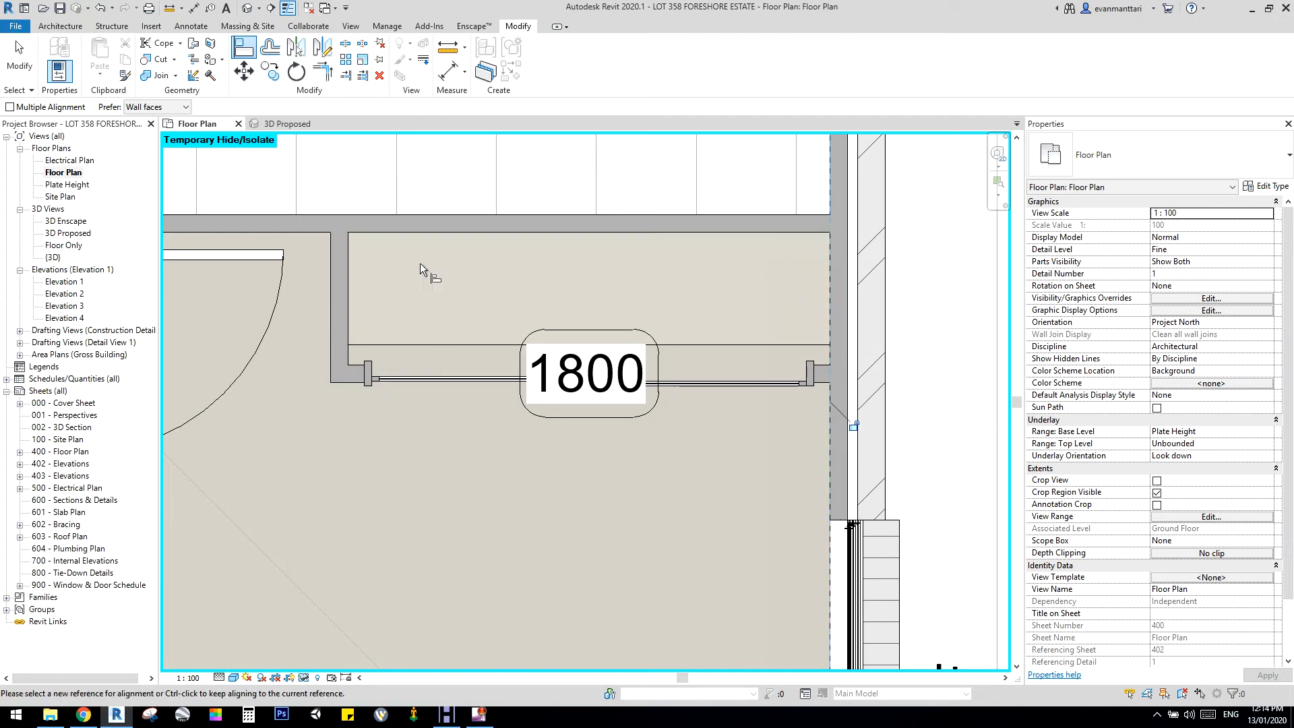
{"action": "key", "text": "ctrl+z"}
Try aligning the outer end of the Bed 3 robe shelf with the exterior wall's stud face, and undo it
{"action": "key", "text": "a"}
{"action": "key", "text": "l"}
{"action": "left_click", "coordinate": [833, 458]}
{"action": "left_click", "coordinate": [783, 419]}
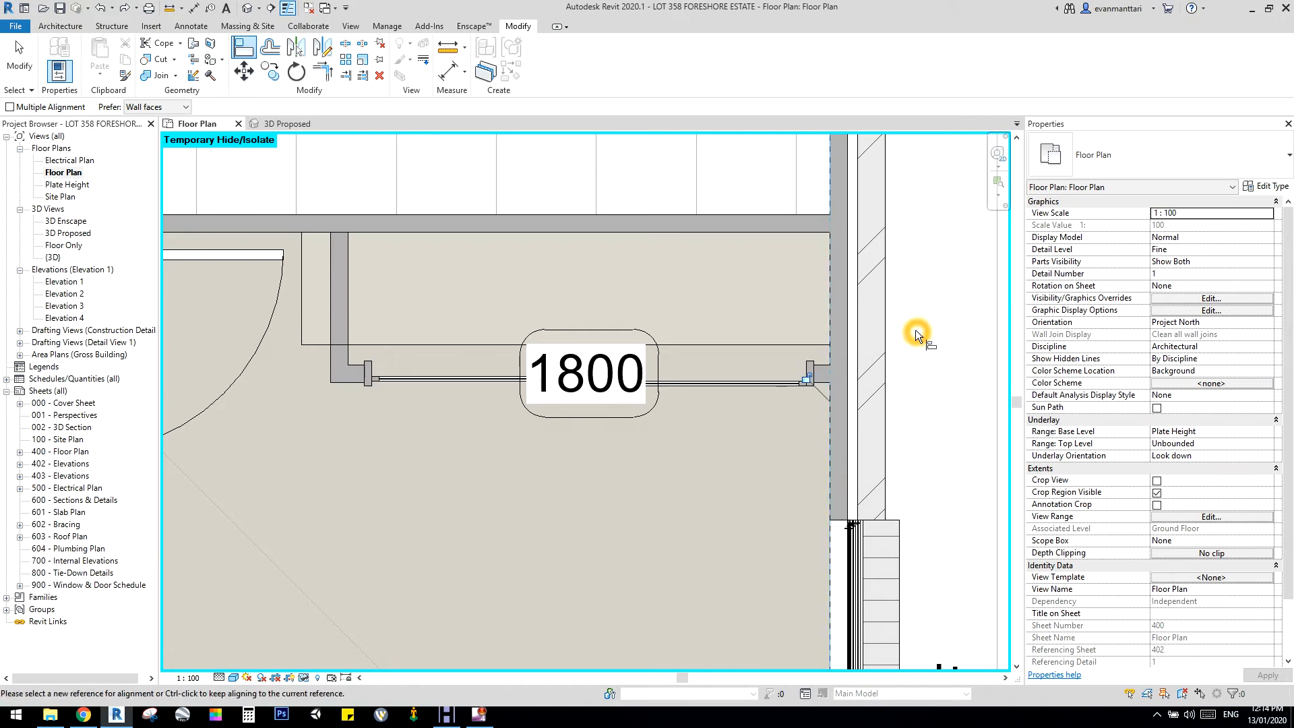
{"action": "key", "text": "ctrl+z"}
{"action": "left_click", "coordinate": [825, 443]}
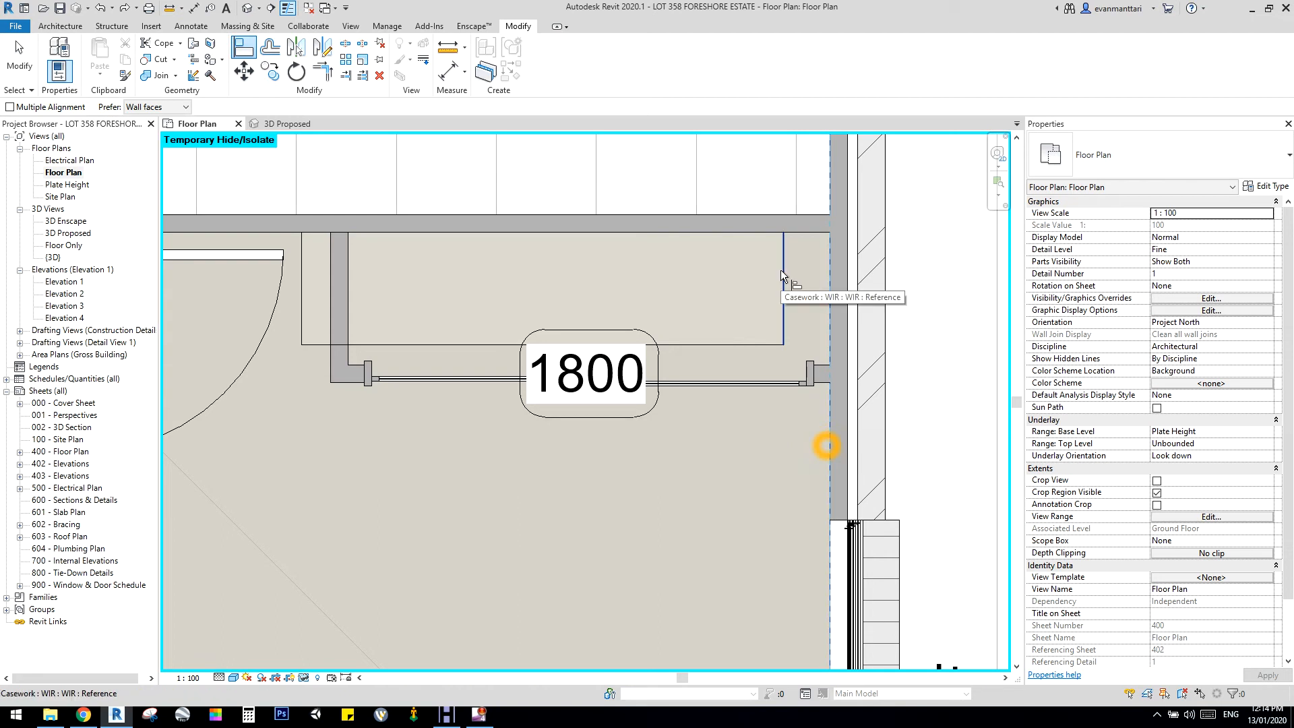
{"action": "left_click", "coordinate": [730, 322]}
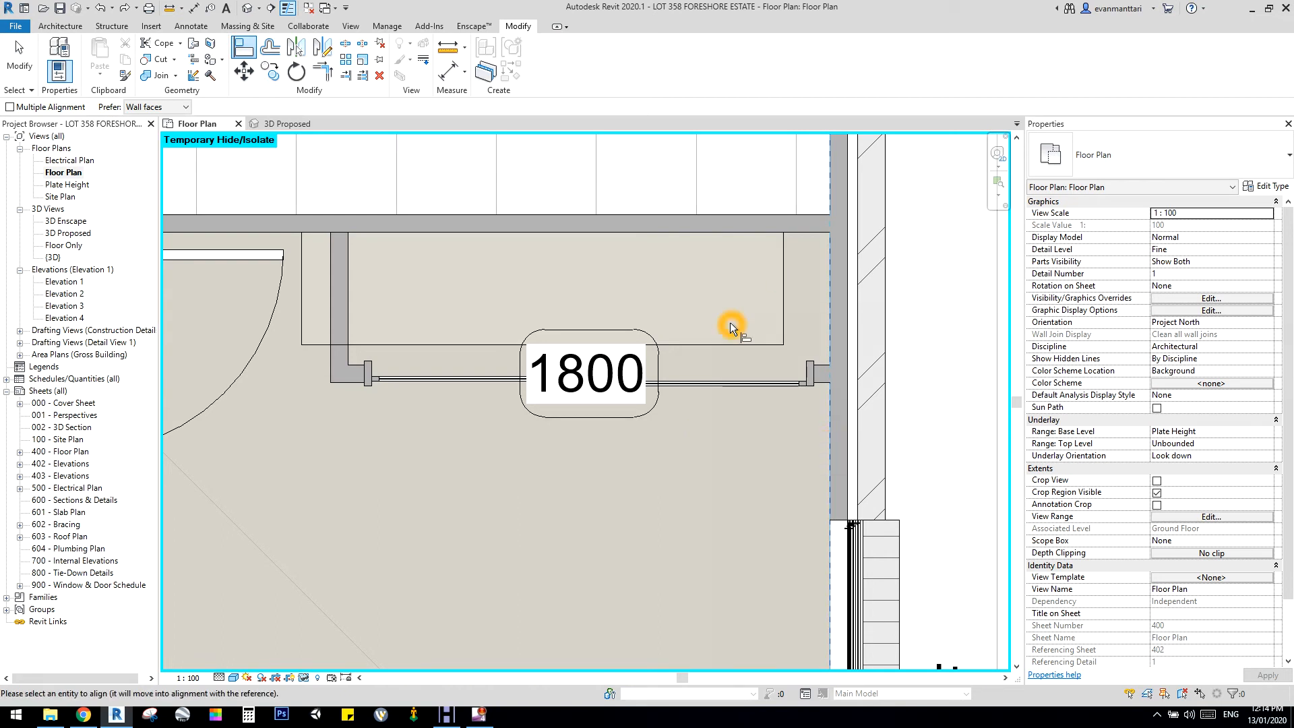
{"action": "key", "text": "Escape"}
Align both ends of the Bed 3 robe shelf with the inner faces of the exterior wall and the robe's nib wall
{"action": "left_click", "coordinate": [828, 442]}
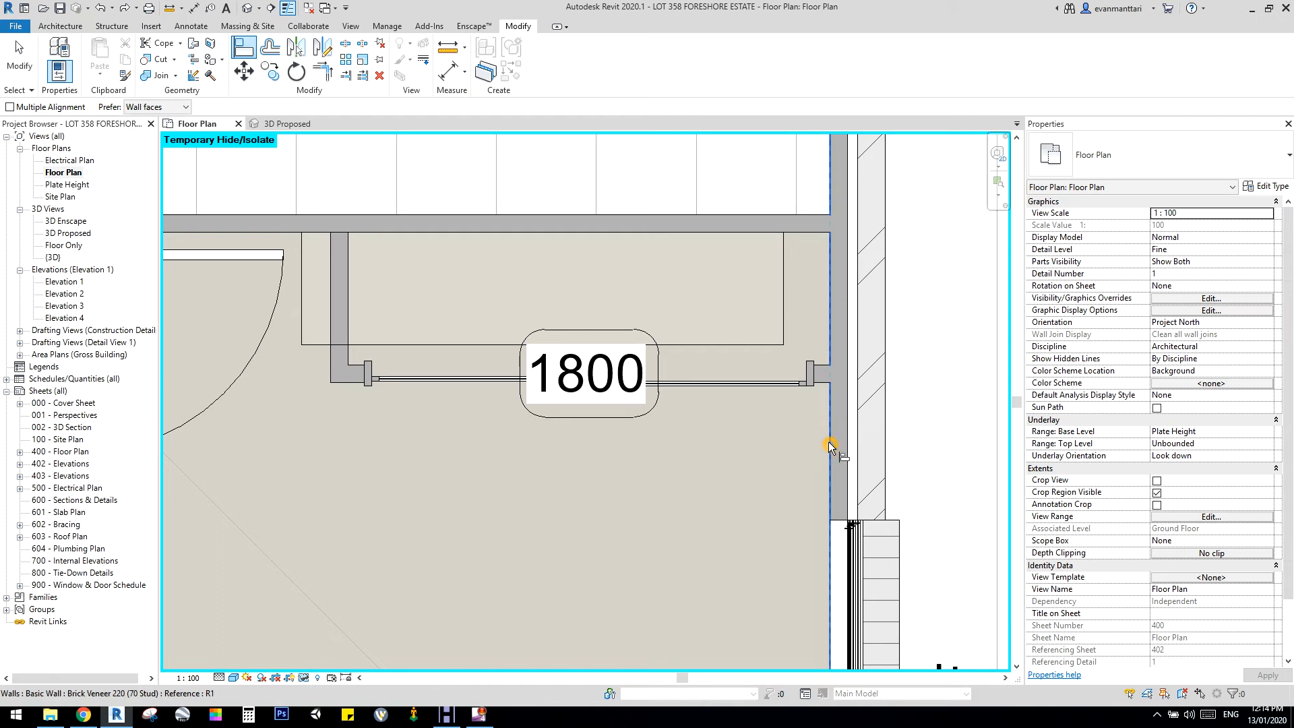
{"action": "left_click", "coordinate": [782, 461]}
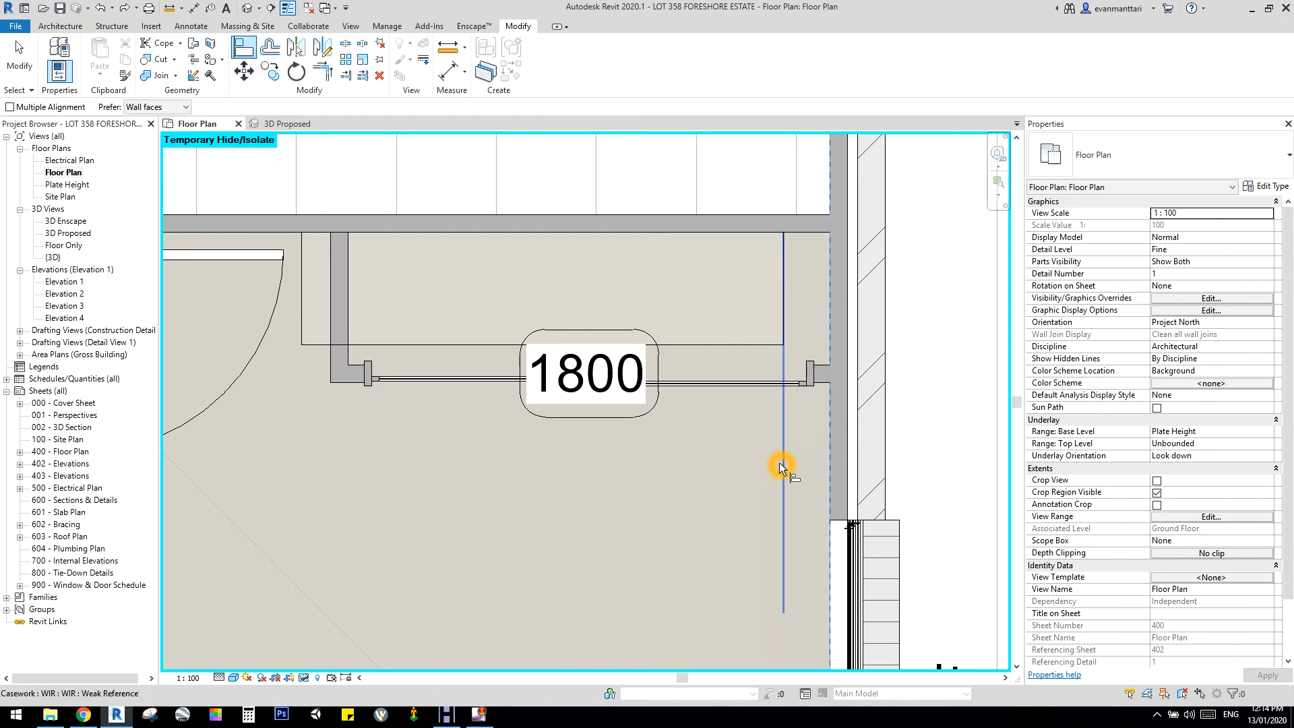
{"action": "left_click", "coordinate": [349, 299]}
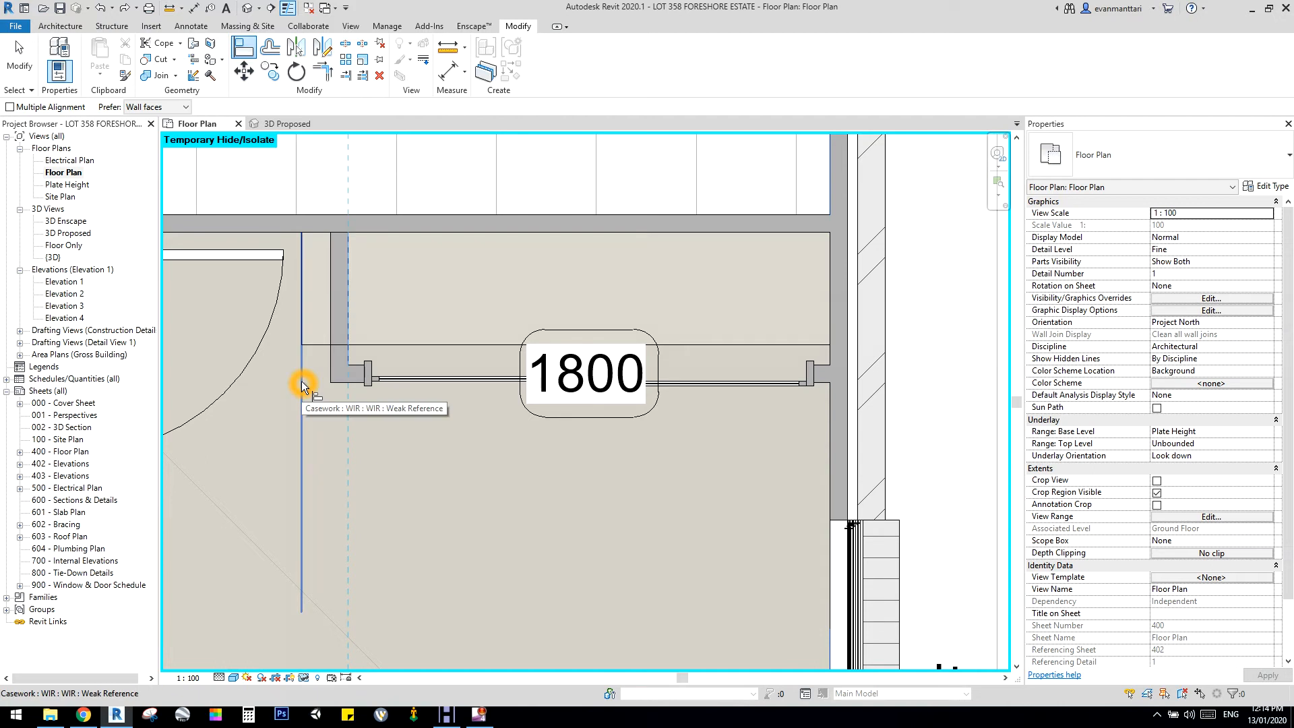
{"action": "left_click", "coordinate": [301, 381]}
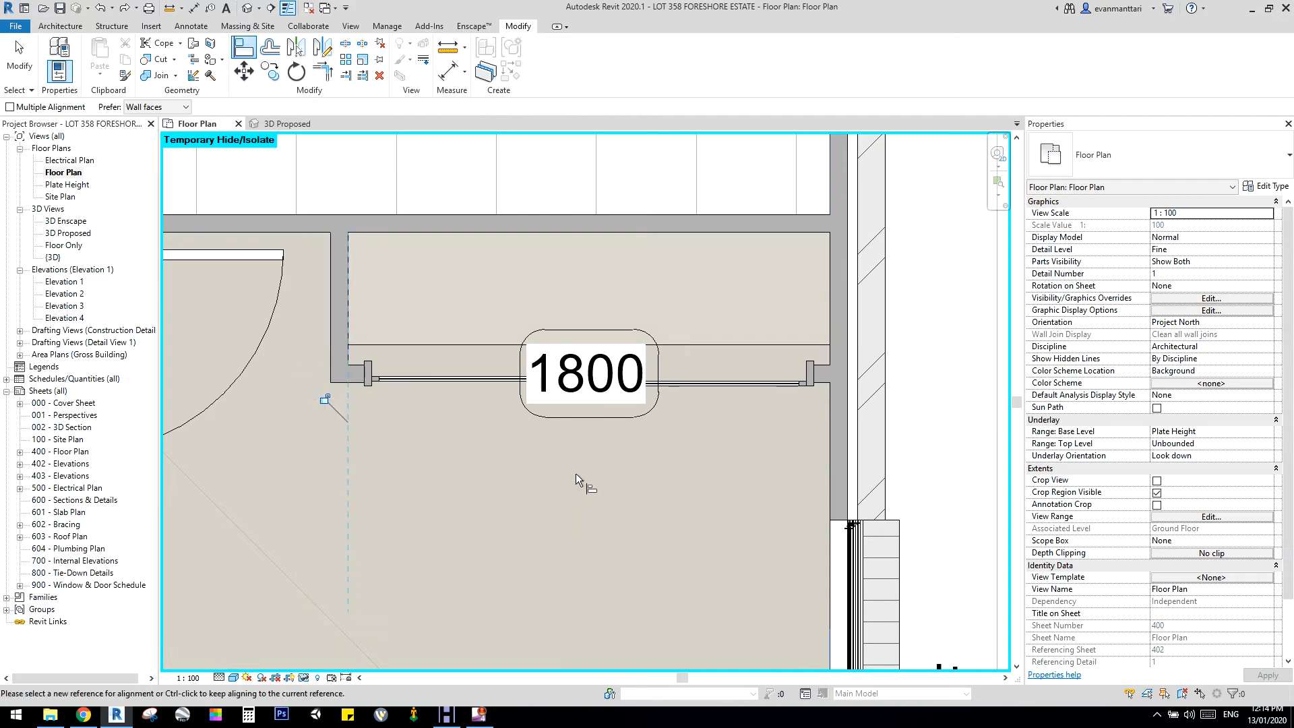
Tag the shelf in the Bed 3 robe by category with its ROBE label
{"action": "scroll", "coordinate": [571, 476], "scroll_direction": "down", "scroll_amount": 3}
{"action": "scroll", "coordinate": [565, 472], "scroll_direction": "up", "scroll_amount": 2}
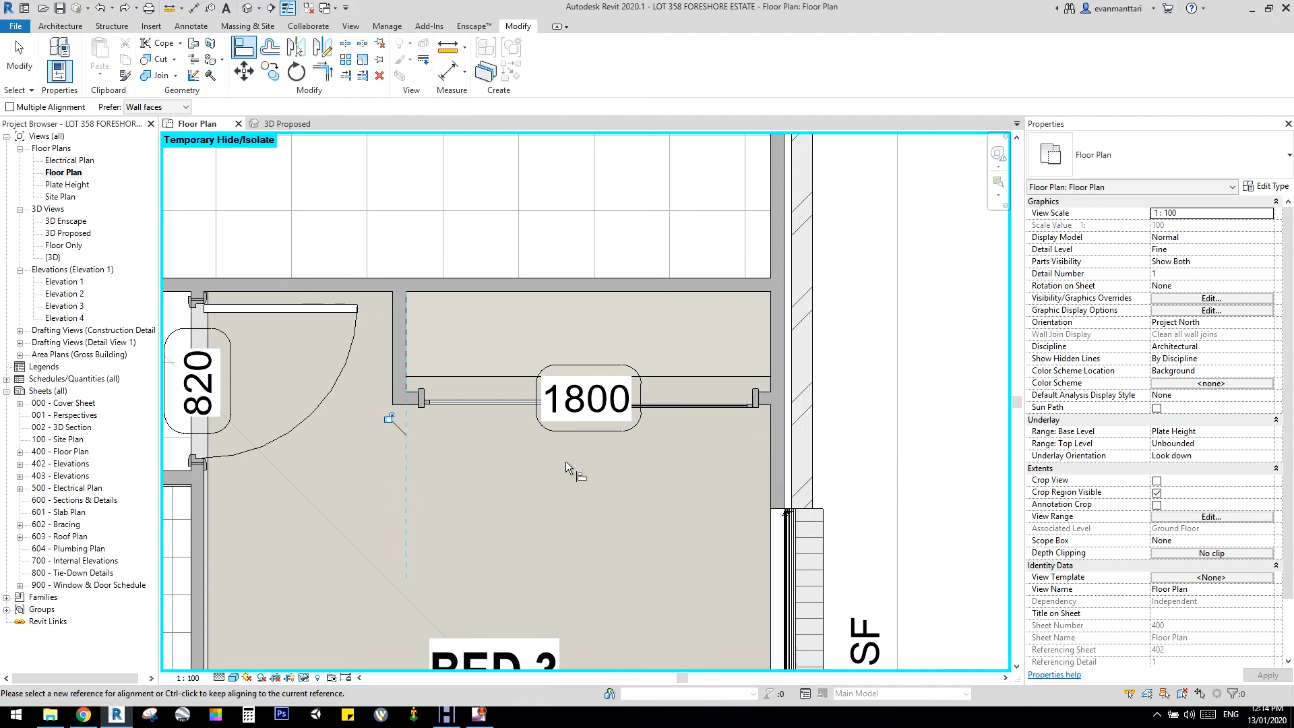
{"action": "left_click", "coordinate": [190, 27]}
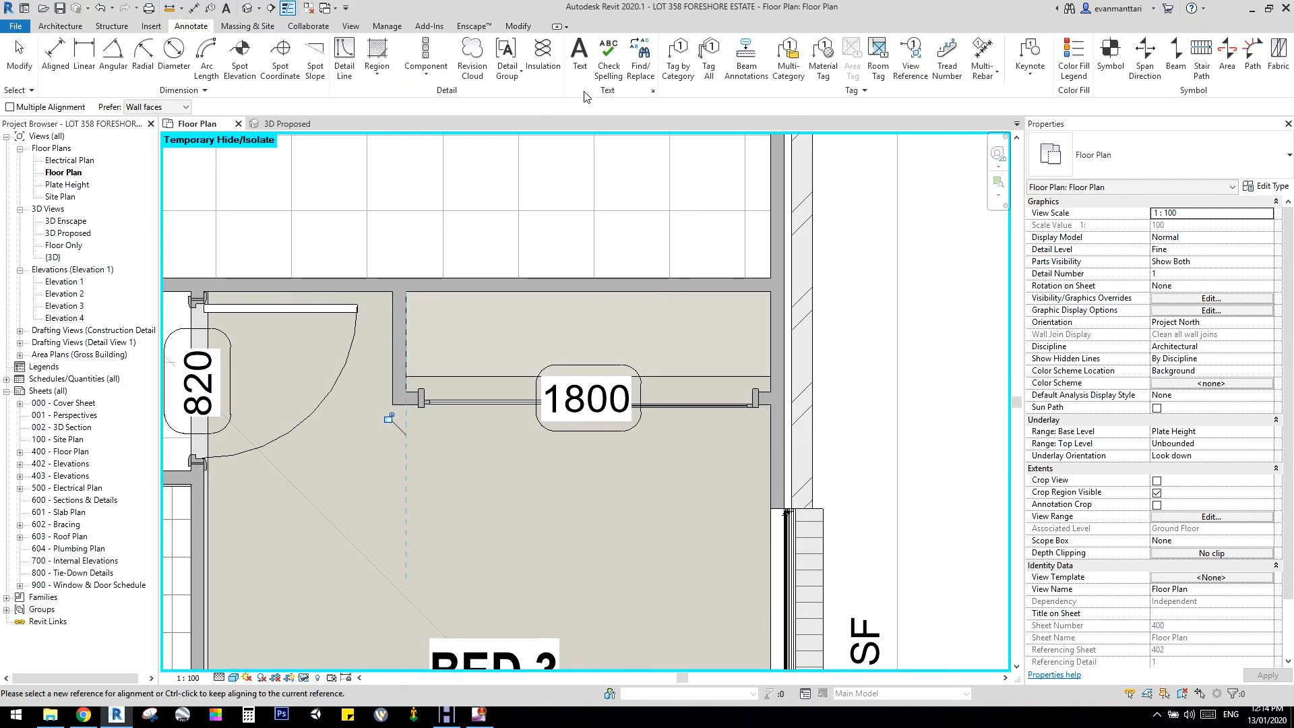
{"action": "left_click", "coordinate": [678, 59]}
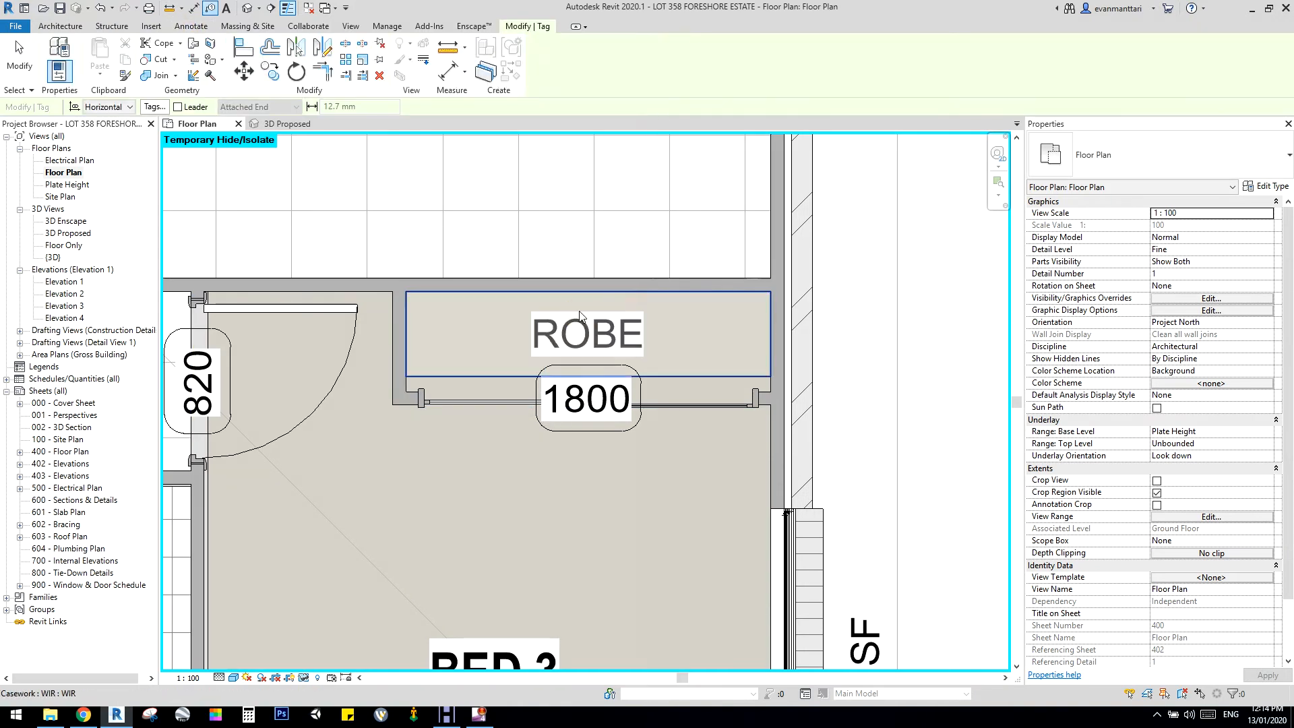
{"action": "key", "text": "Escape"}
Review the whole floor plan, from the bedrooms and wet areas to the front rooms
{"action": "scroll", "coordinate": [601, 341], "scroll_direction": "down", "scroll_amount": 4}
{"action": "mouse_move", "coordinate": [586, 387]}
{"action": "middle_mouse_down"}
{"action": "mouse_move", "coordinate": [667, 364]}
{"action": "mouse_move", "coordinate": [846, 356]}
{"action": "middle_mouse_up"}
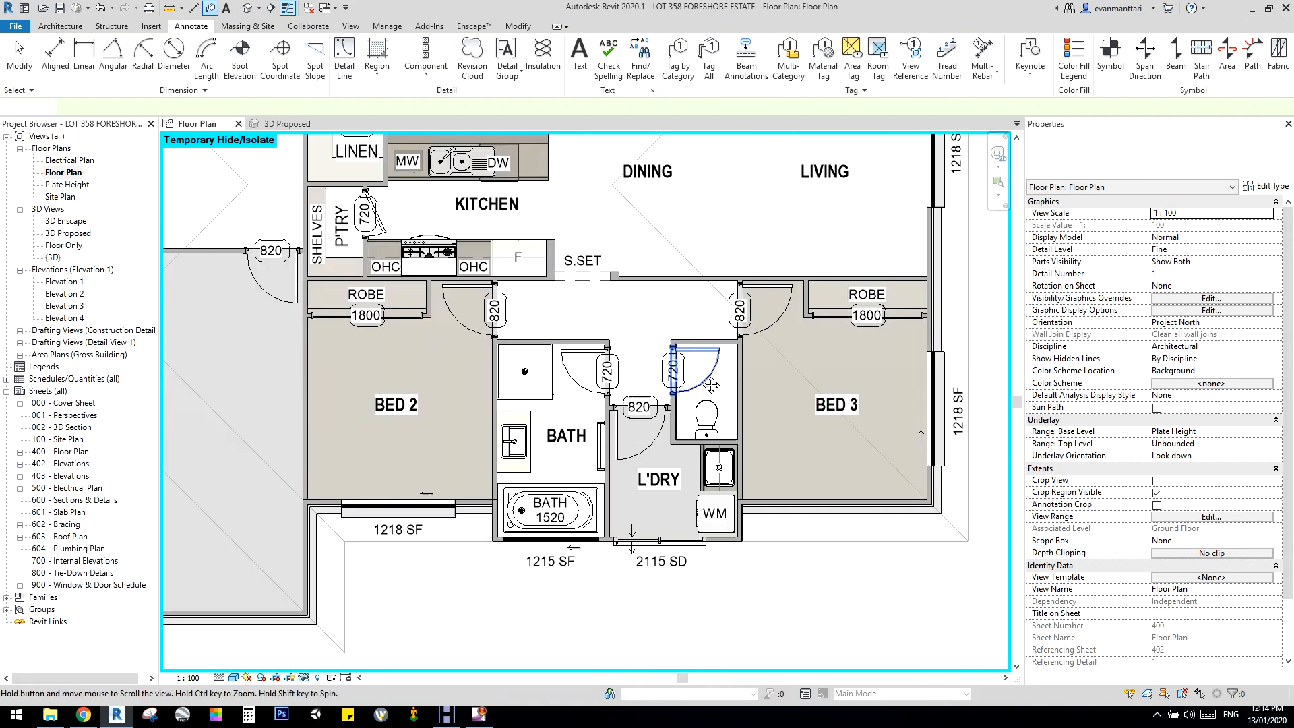
{"action": "middle_click_drag", "start_coordinate": [491, 378], "coordinate": [514, 376]}
{"action": "scroll", "coordinate": [514, 376], "scroll_direction": "down", "scroll_amount": 3}
{"action": "mouse_move", "coordinate": [465, 424]}
{"action": "middle_mouse_down"}
{"action": "mouse_move", "coordinate": [468, 453]}
{"action": "mouse_move", "coordinate": [569, 542]}
{"action": "middle_mouse_up"}
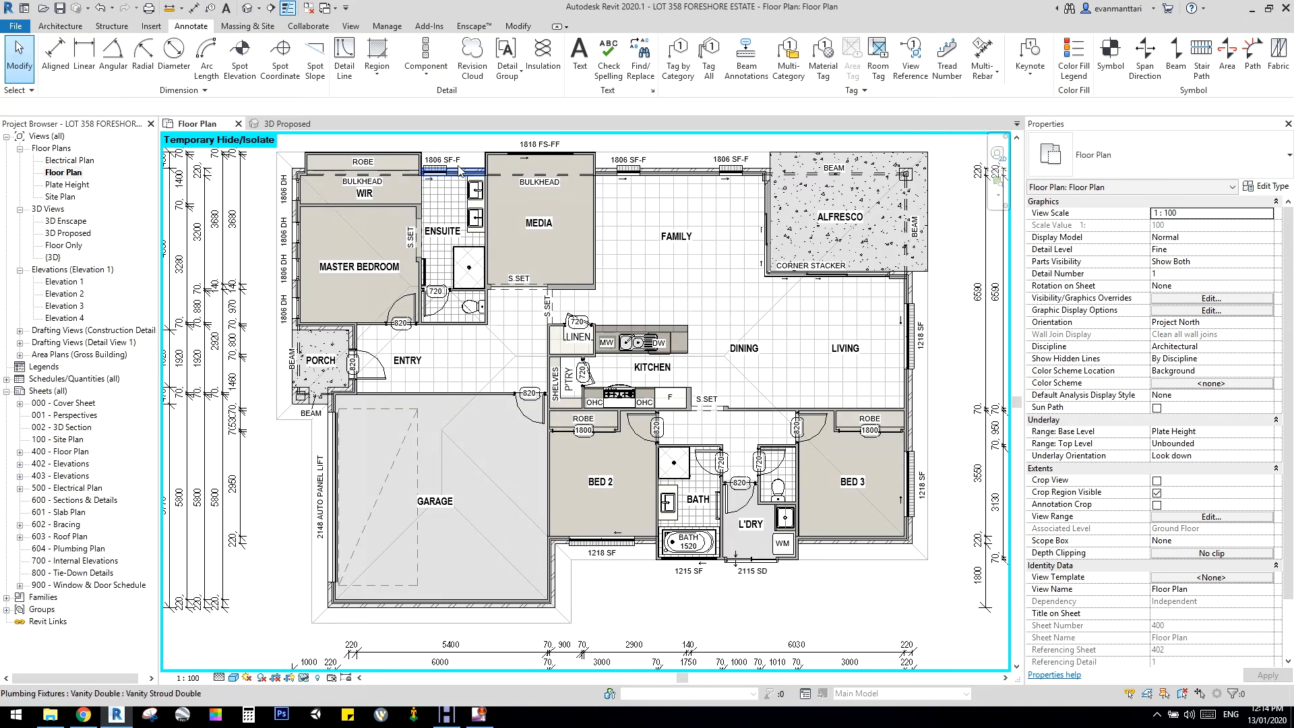
{"action": "scroll", "coordinate": [381, 221], "scroll_direction": "up", "scroll_amount": 3}
{"action": "scroll", "coordinate": [375, 158], "scroll_direction": "up", "scroll_amount": 2}
{"action": "scroll", "coordinate": [689, 321], "scroll_direction": "down", "scroll_amount": 2}
{"action": "scroll", "coordinate": [689, 320], "scroll_direction": "down", "scroll_amount": 1}
Place an aligned dimension inside the garage between the wall on the entry side and the opposite exterior wall
{"action": "middle_click_drag", "start_coordinate": [692, 494], "coordinate": [693, 253]}
{"action": "middle_click_drag", "start_coordinate": [670, 430], "coordinate": [505, 390]}
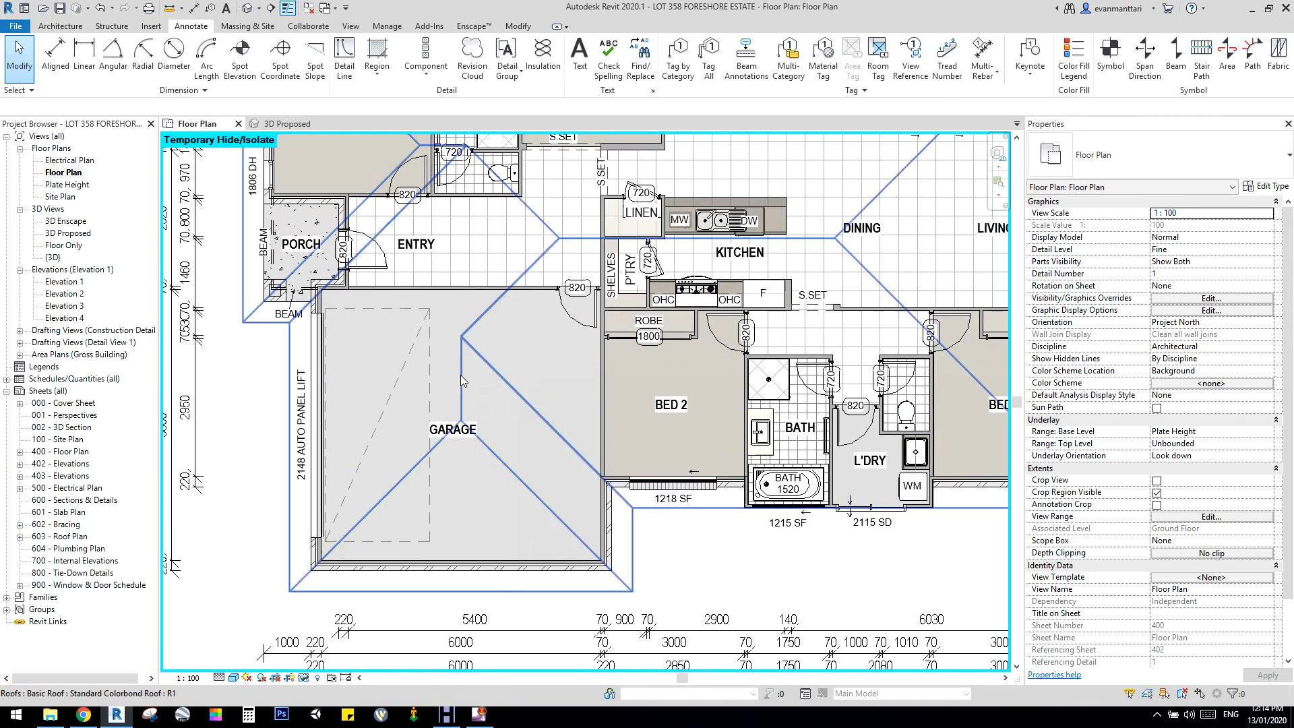
{"action": "left_click", "coordinate": [55, 49]}
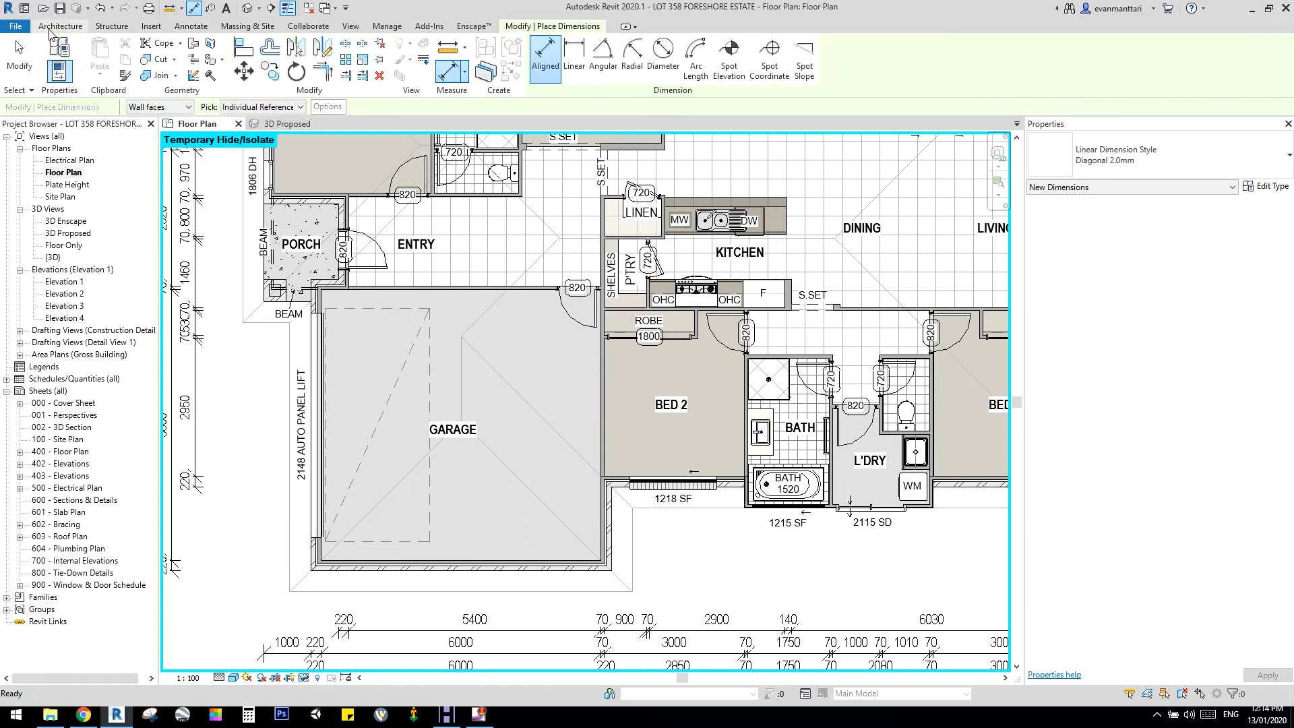
{"action": "left_click", "coordinate": [50, 28]}
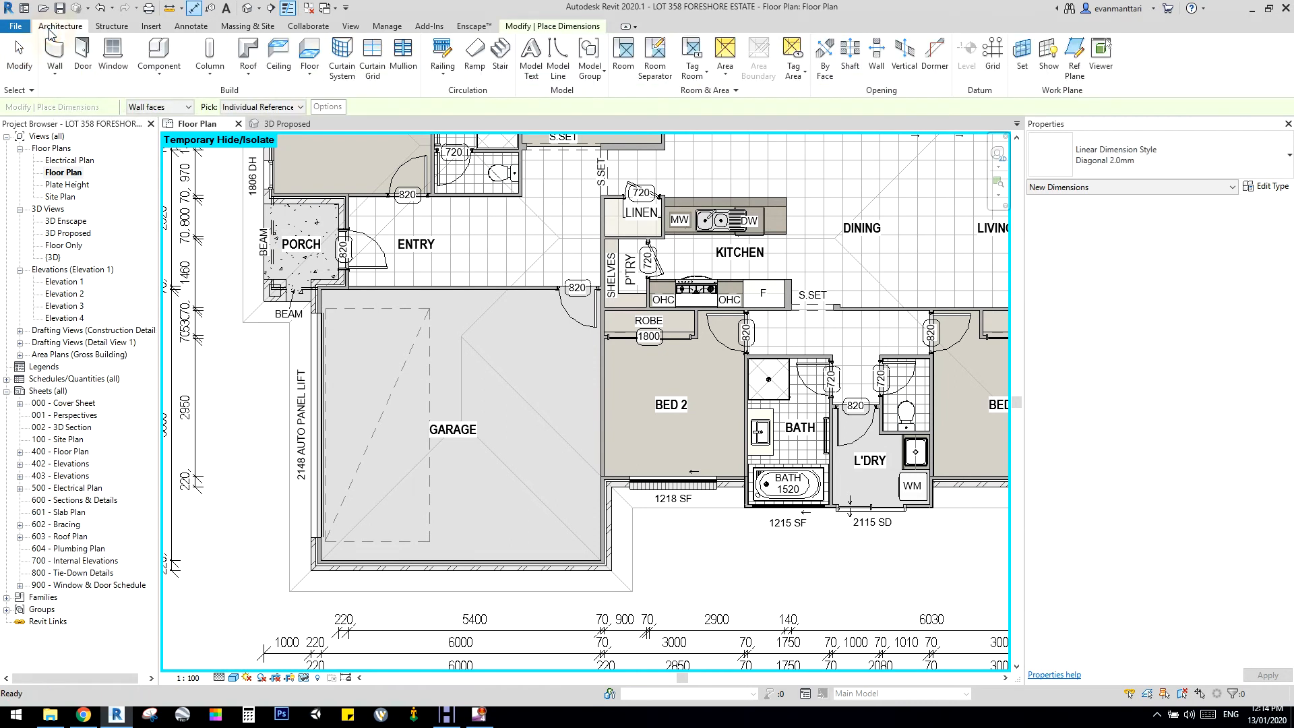
{"action": "left_click", "coordinate": [177, 28]}
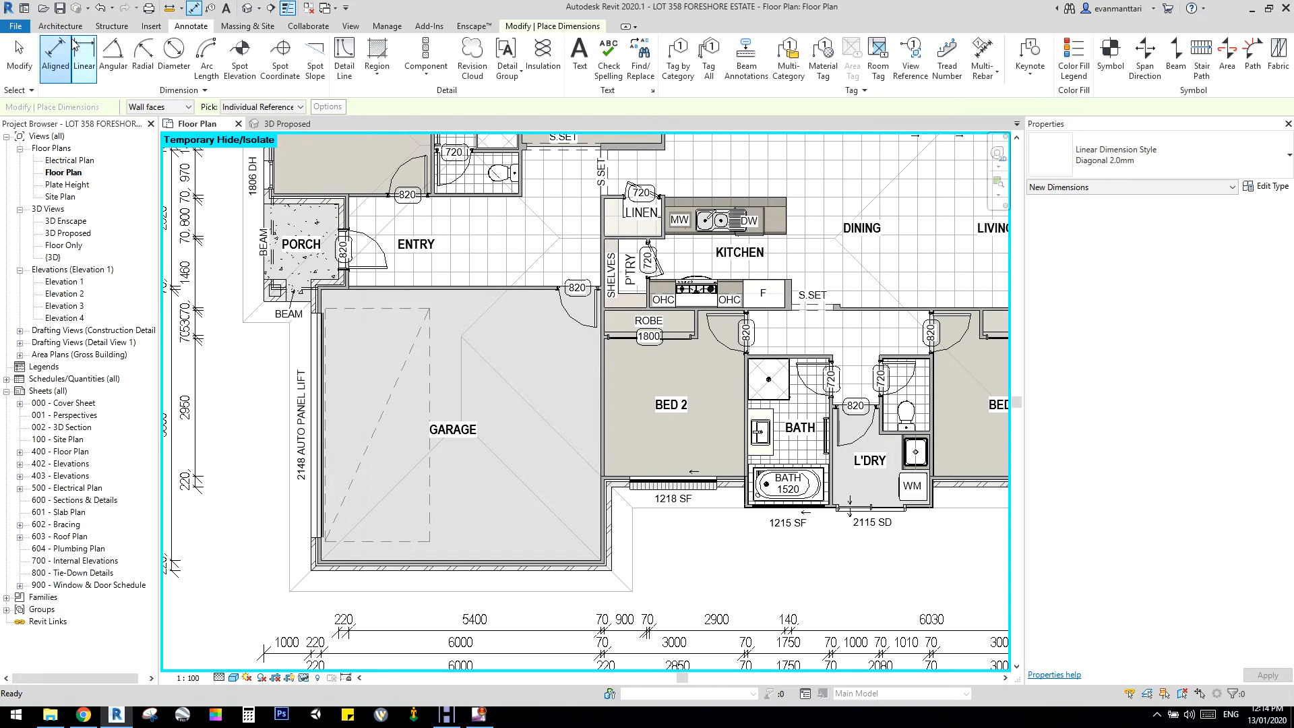
{"action": "middle_click_drag", "start_coordinate": [677, 259], "coordinate": [780, 221]}
{"action": "scroll", "coordinate": [651, 329], "scroll_direction": "up", "scroll_amount": 2}
{"action": "left_click", "coordinate": [616, 216]}
{"action": "left_click", "coordinate": [629, 628]}
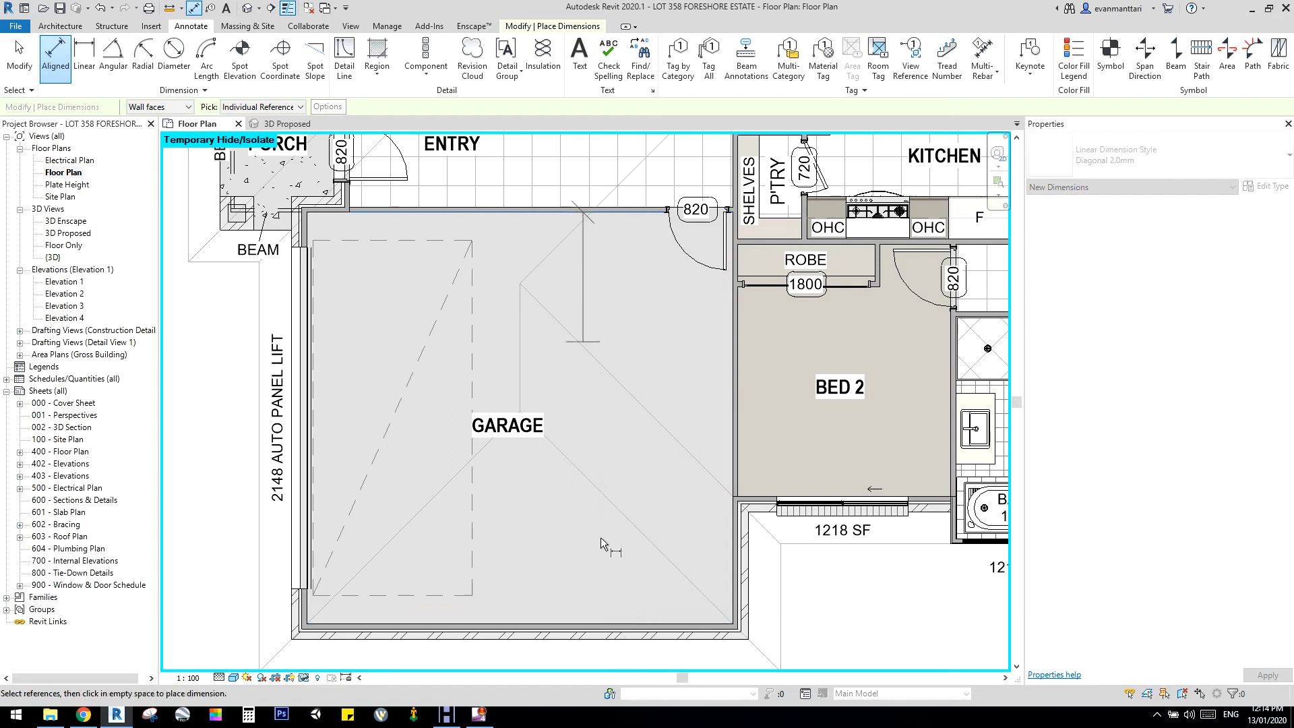
{"action": "left_click", "coordinate": [637, 471]}
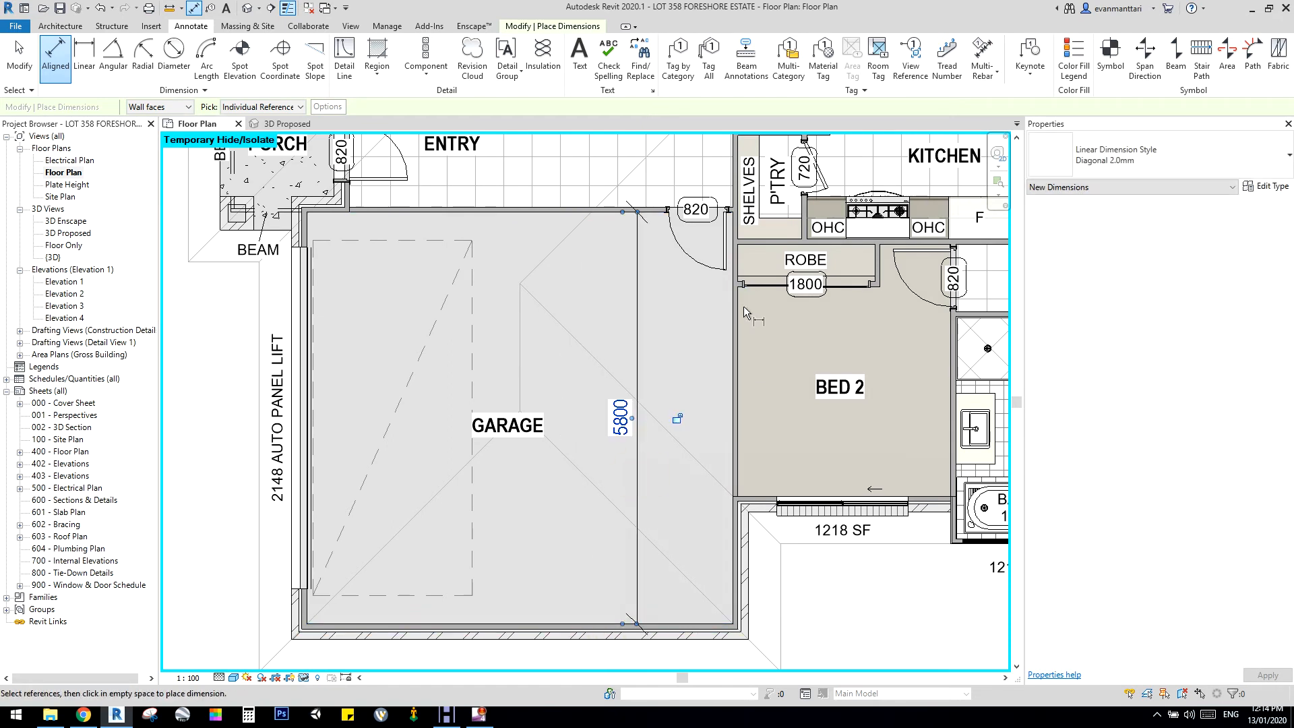
Dimension the garage between the Bed 2 wall and the garage door wall with an aligned dimension, and end the command
{"action": "left_click", "coordinate": [733, 330]}
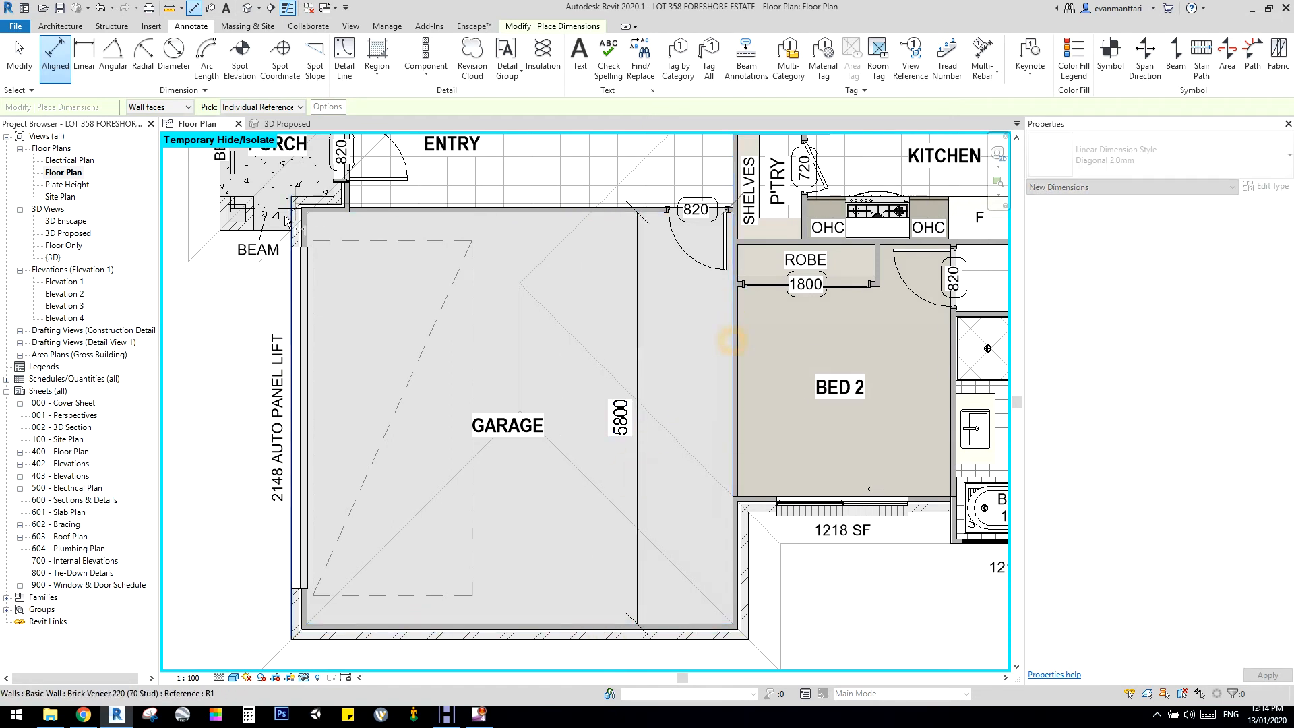
{"action": "left_click", "coordinate": [311, 229]}
{"action": "left_click", "coordinate": [382, 366]}
{"action": "right_click", "coordinate": [350, 290]}
{"action": "left_click", "coordinate": [384, 299]}
{"action": "scroll", "coordinate": [387, 302], "scroll_direction": "down", "scroll_amount": 2}
{"action": "middle_click_drag", "start_coordinate": [709, 390], "coordinate": [503, 210]}
{"action": "scroll", "coordinate": [554, 396], "scroll_direction": "up", "scroll_amount": 2}
{"action": "scroll", "coordinate": [538, 279], "scroll_direction": "down", "scroll_amount": 2}
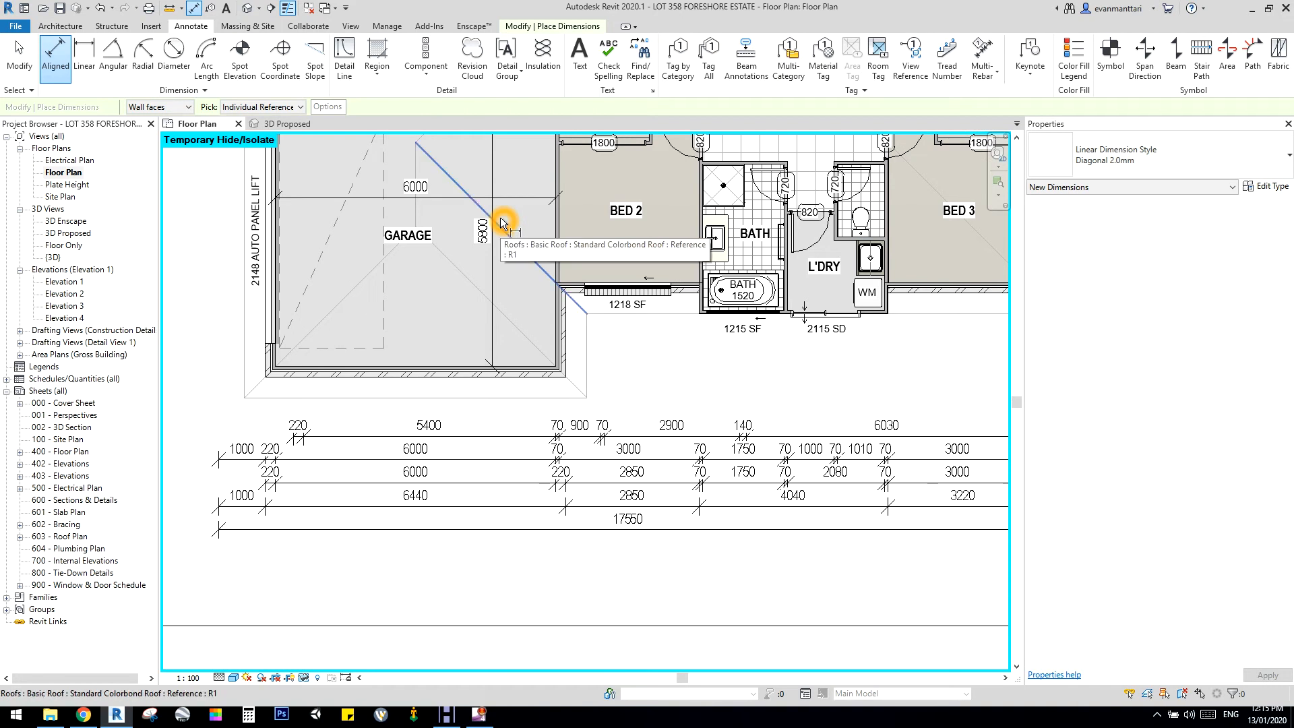
{"action": "middle_click_drag", "start_coordinate": [502, 222], "coordinate": [389, 364]}
{"action": "right_click", "coordinate": [835, 315]}
{"action": "left_click", "coordinate": [850, 322]}
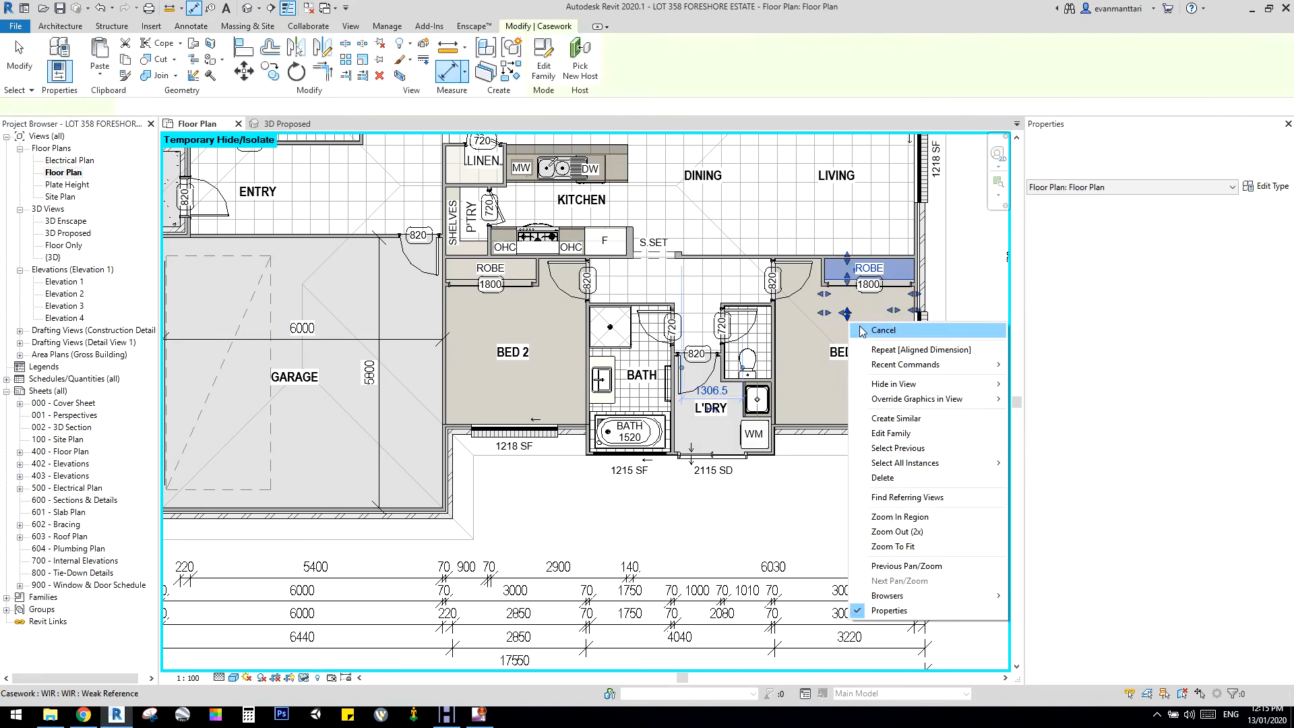
Open the main floor's boundary for editing and move its edge at the laundry doorway to the laundry's exterior wall
{"action": "scroll", "coordinate": [859, 325], "scroll_direction": "up", "scroll_amount": 3}
{"action": "left_click", "coordinate": [604, 339]}
{"action": "double_click", "coordinate": [603, 339]}
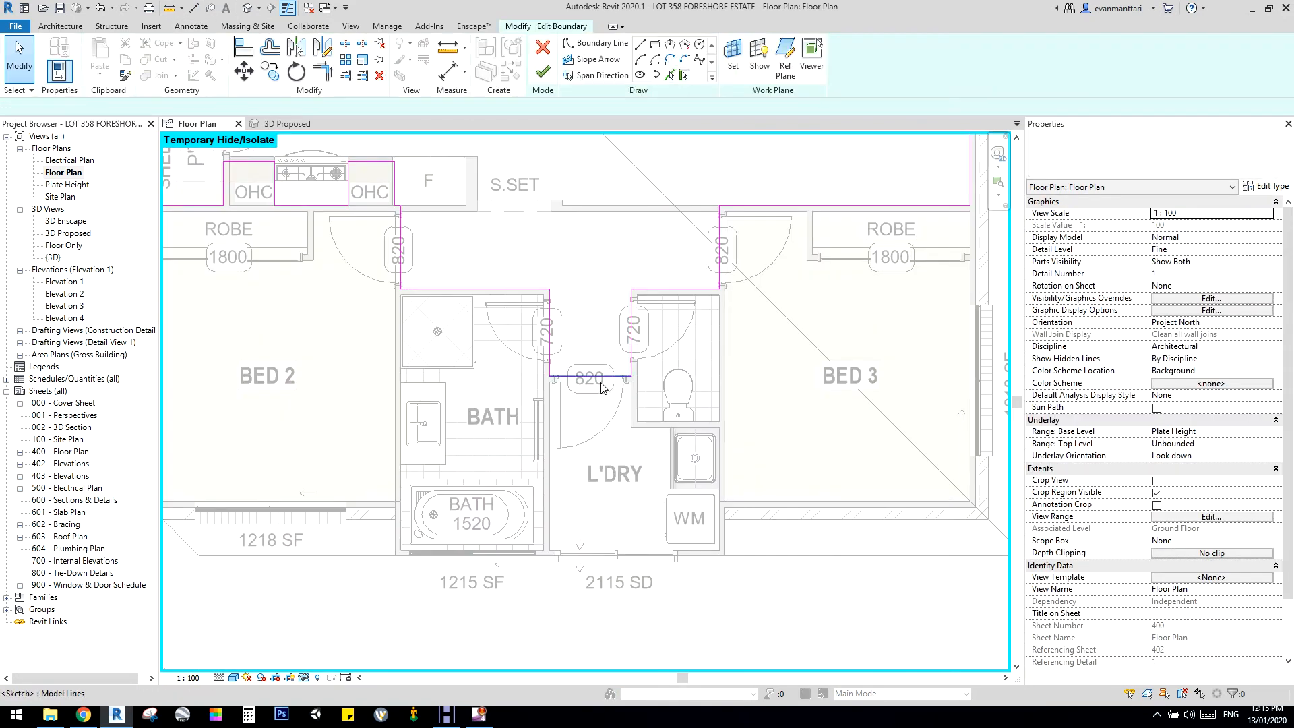
{"action": "left_click", "coordinate": [593, 375]}
{"action": "left_click", "coordinate": [598, 554]}
Draw floor boundary lines along the wall behind the toilet and 1500 mm down the laundry's Bed 3 side to the exterior wall
{"action": "scroll", "coordinate": [597, 553], "scroll_direction": "up", "scroll_amount": 3}
{"action": "key", "text": "l"}
{"action": "key", "text": "i"}
{"action": "left_click", "coordinate": [644, 353]}
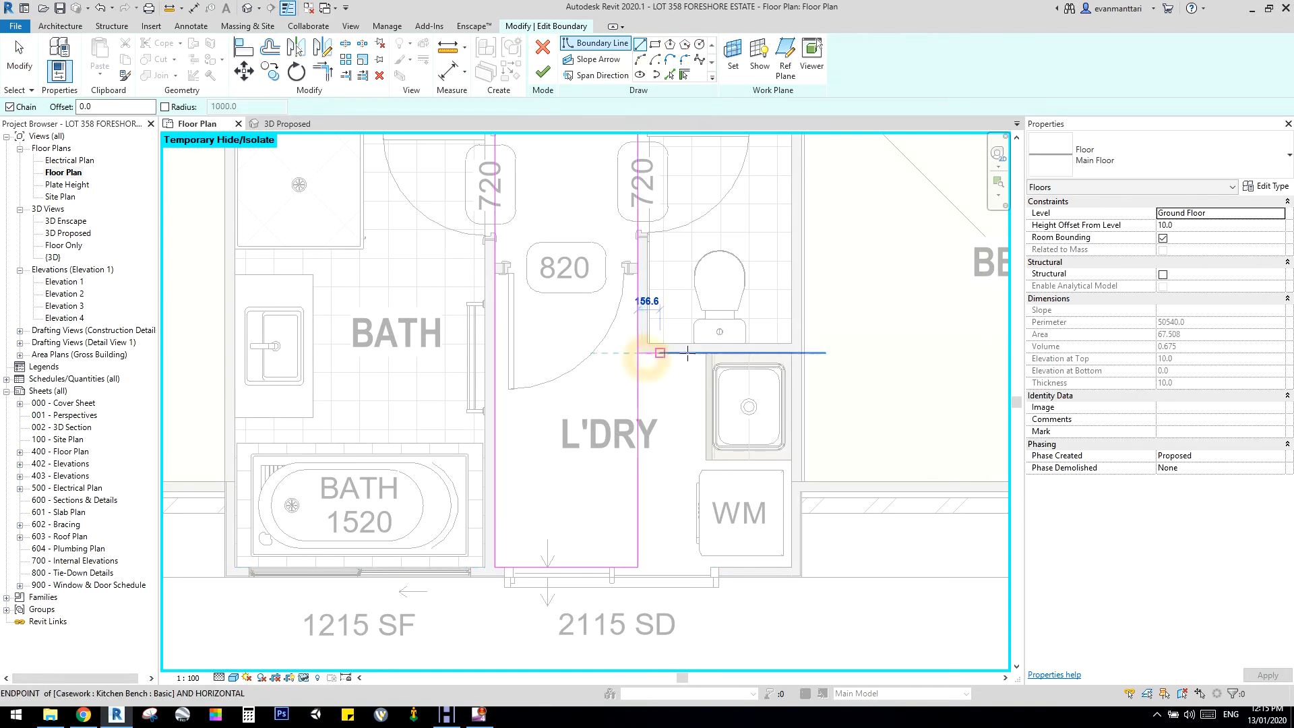
{"action": "left_click", "coordinate": [791, 566]}
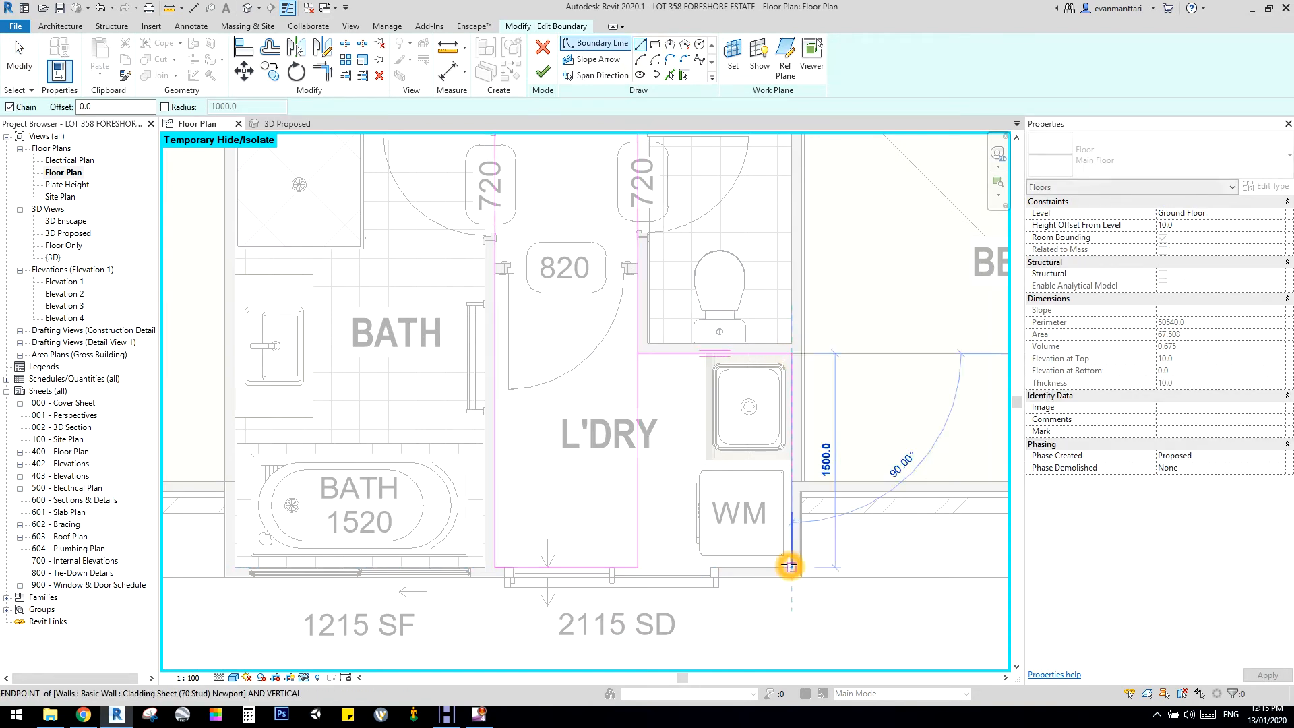
Trim the laundry's outer boundary line to the new side line at the corner and finish the floor boundary edit
{"action": "key", "text": "t"}
{"action": "key", "text": "r"}
{"action": "left_click", "coordinate": [602, 572]}
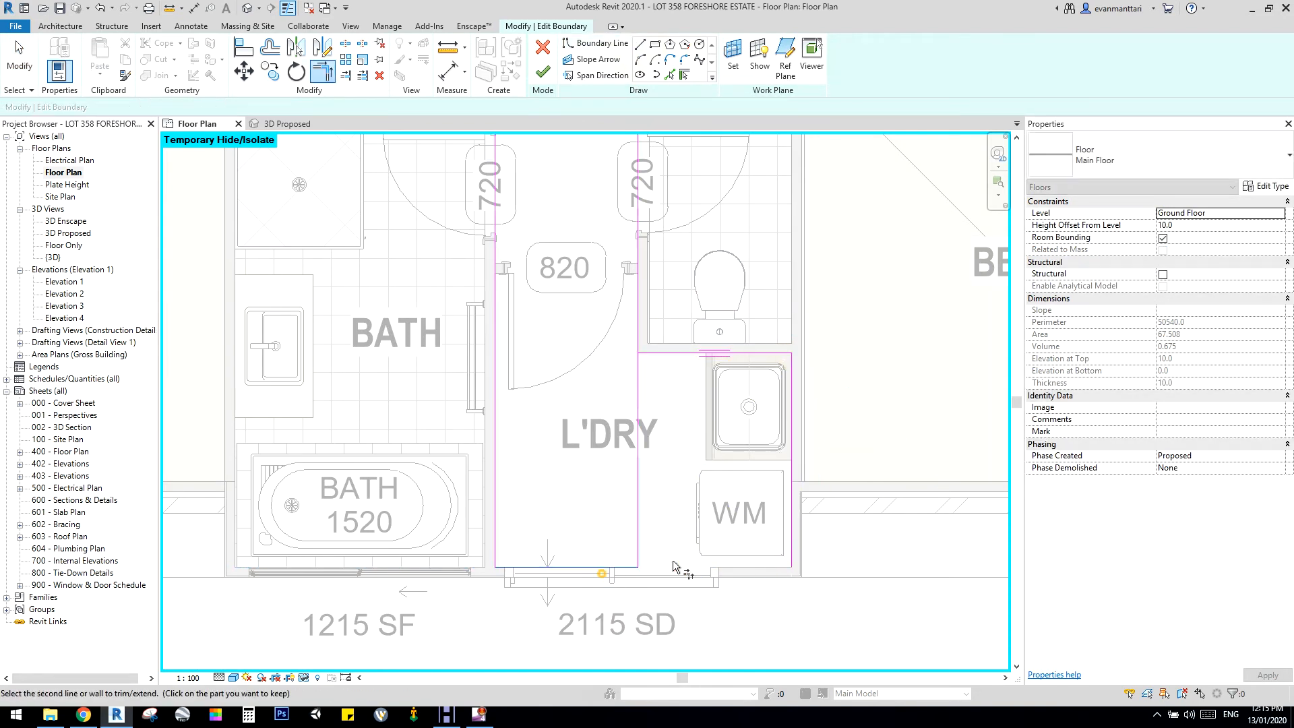
{"action": "left_click", "coordinate": [786, 517]}
{"action": "scroll", "coordinate": [634, 331], "scroll_direction": "down", "scroll_amount": 5}
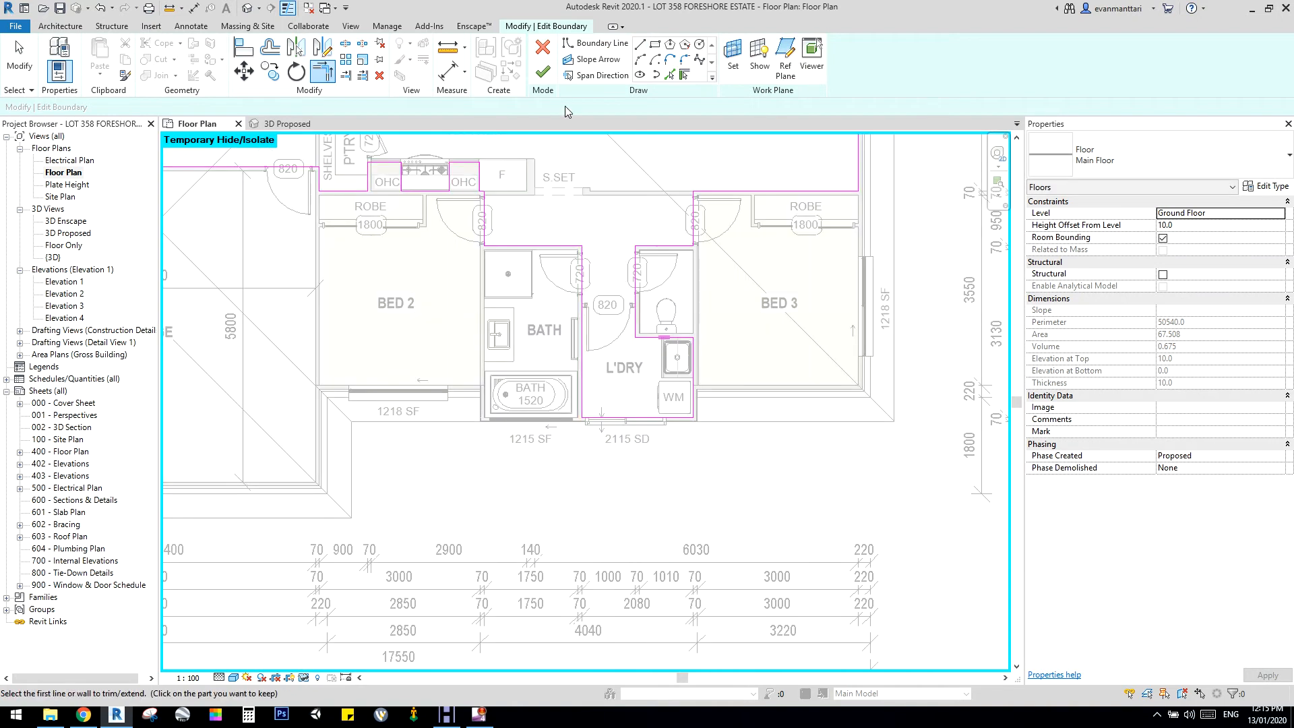
{"action": "left_click", "coordinate": [543, 71]}
Change both garage dimensions to the Room Dimensions linear dimension style
{"action": "scroll", "coordinate": [560, 421], "scroll_direction": "up", "scroll_amount": 3}
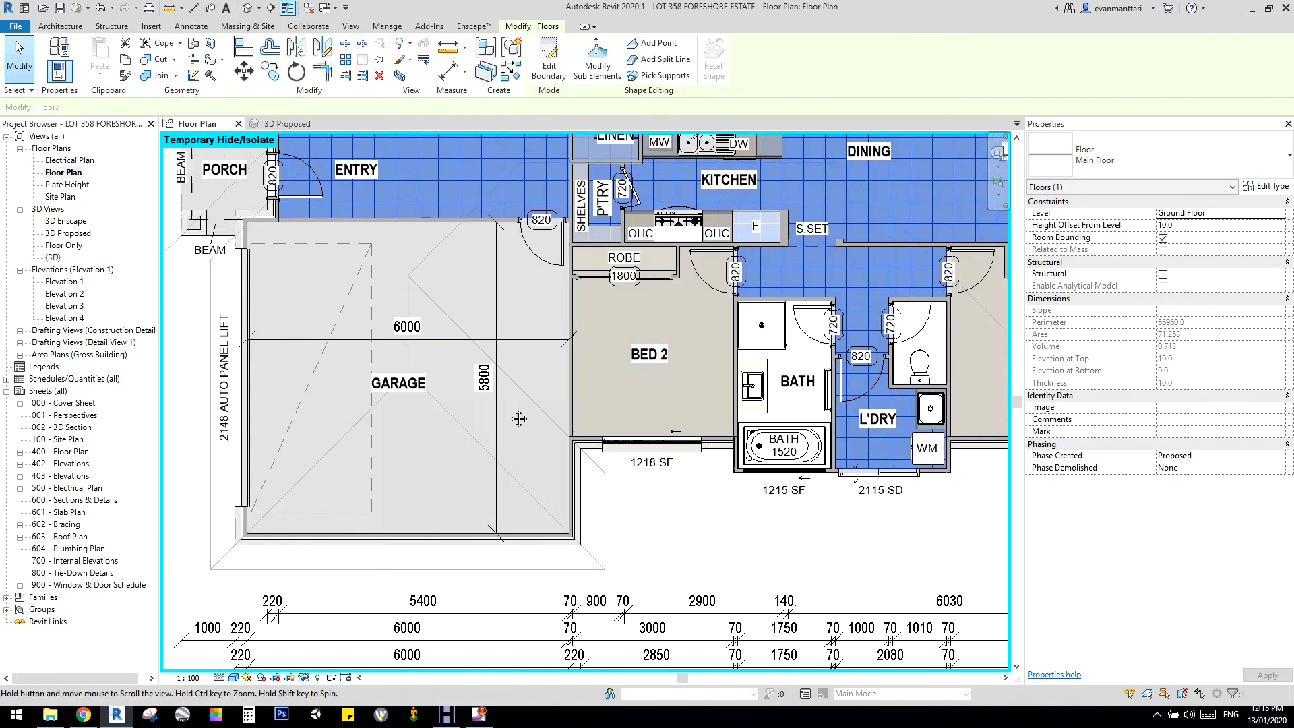
{"action": "middle_click_drag", "start_coordinate": [389, 414], "coordinate": [511, 411]}
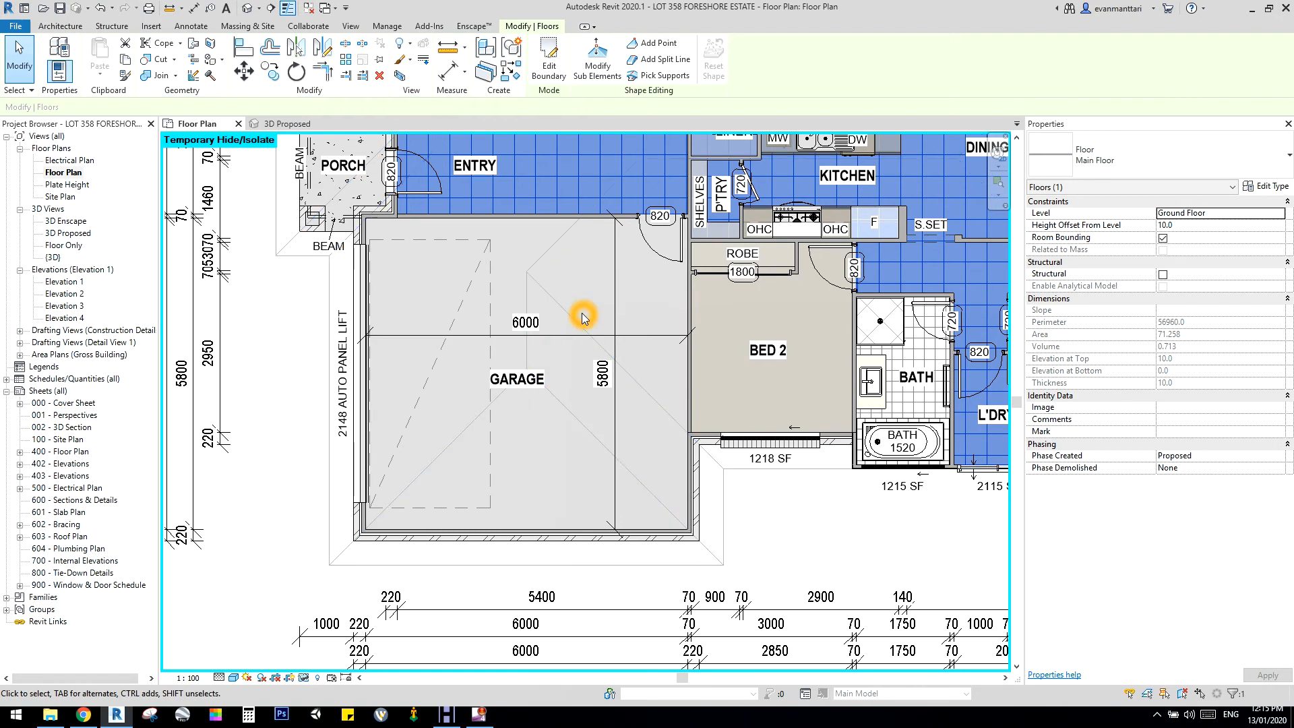
{"action": "left_click", "coordinate": [613, 286]}
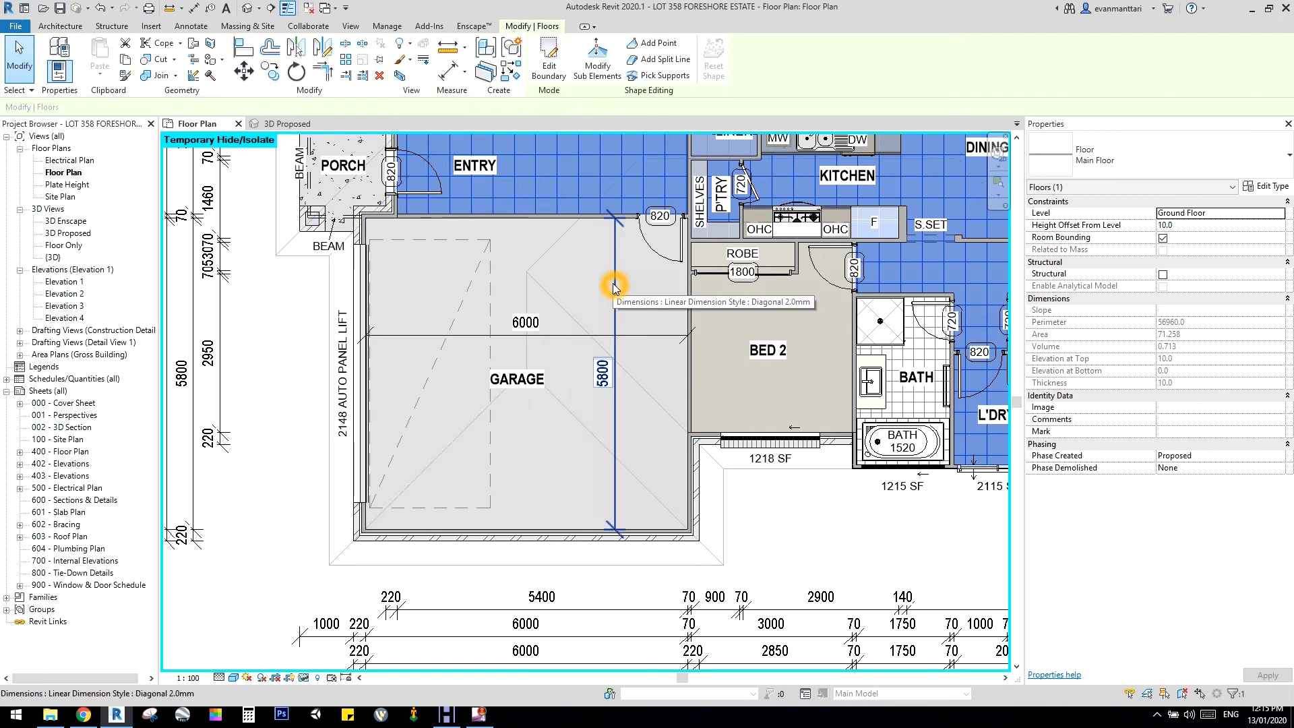
{"action": "left_click", "coordinate": [613, 286]}
{"action": "scroll", "coordinate": [612, 287], "scroll_direction": "up", "scroll_amount": 2}
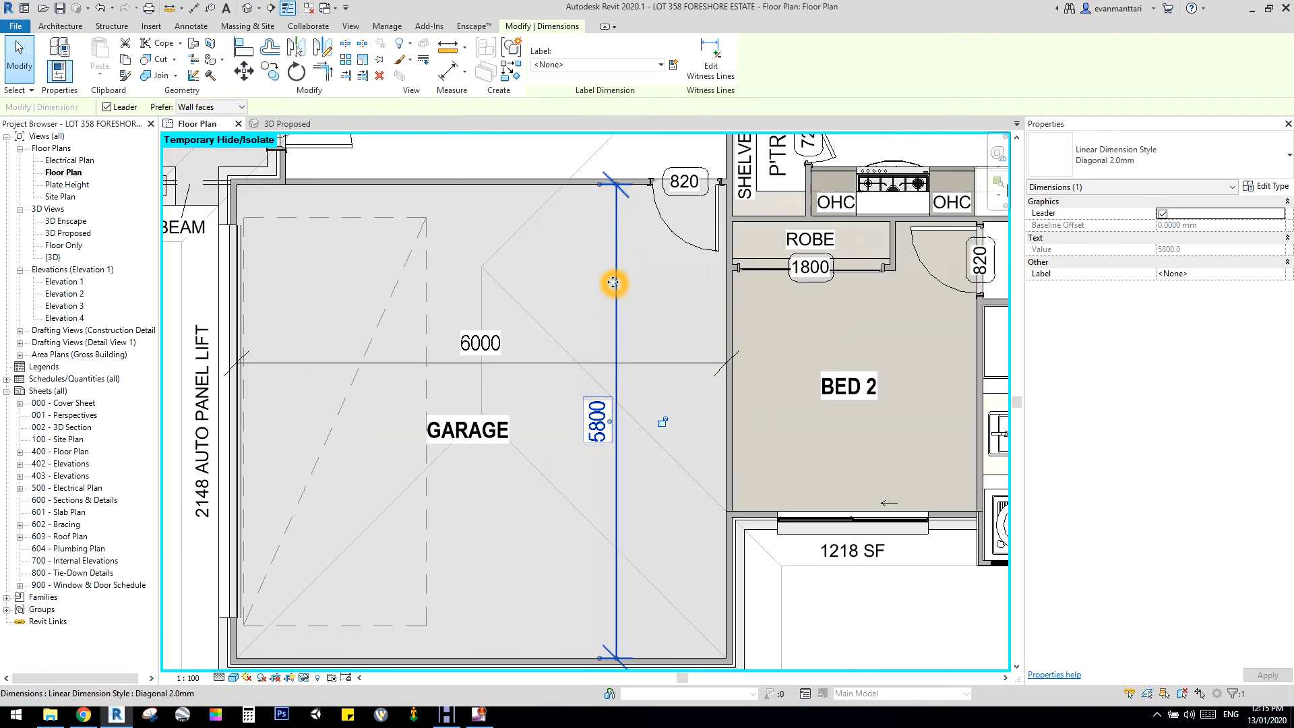
{"action": "left_click", "coordinate": [519, 369]}
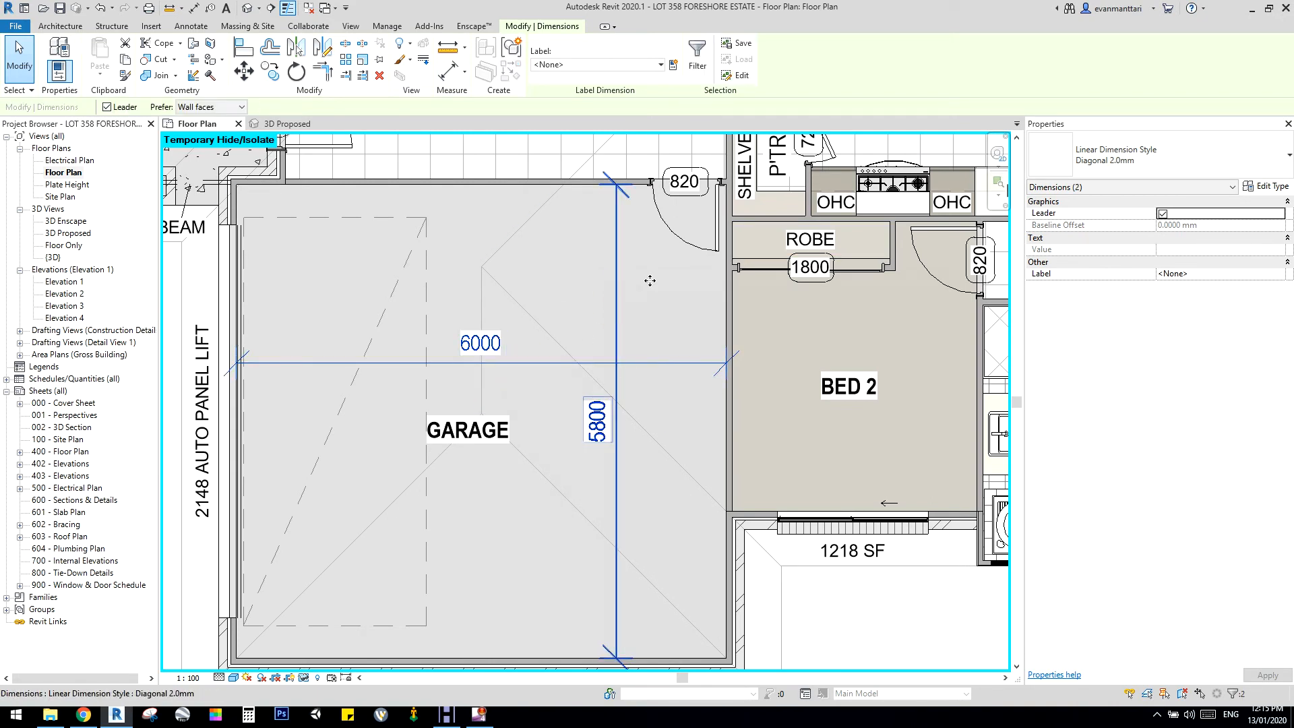
{"action": "left_click", "coordinate": [1159, 159]}
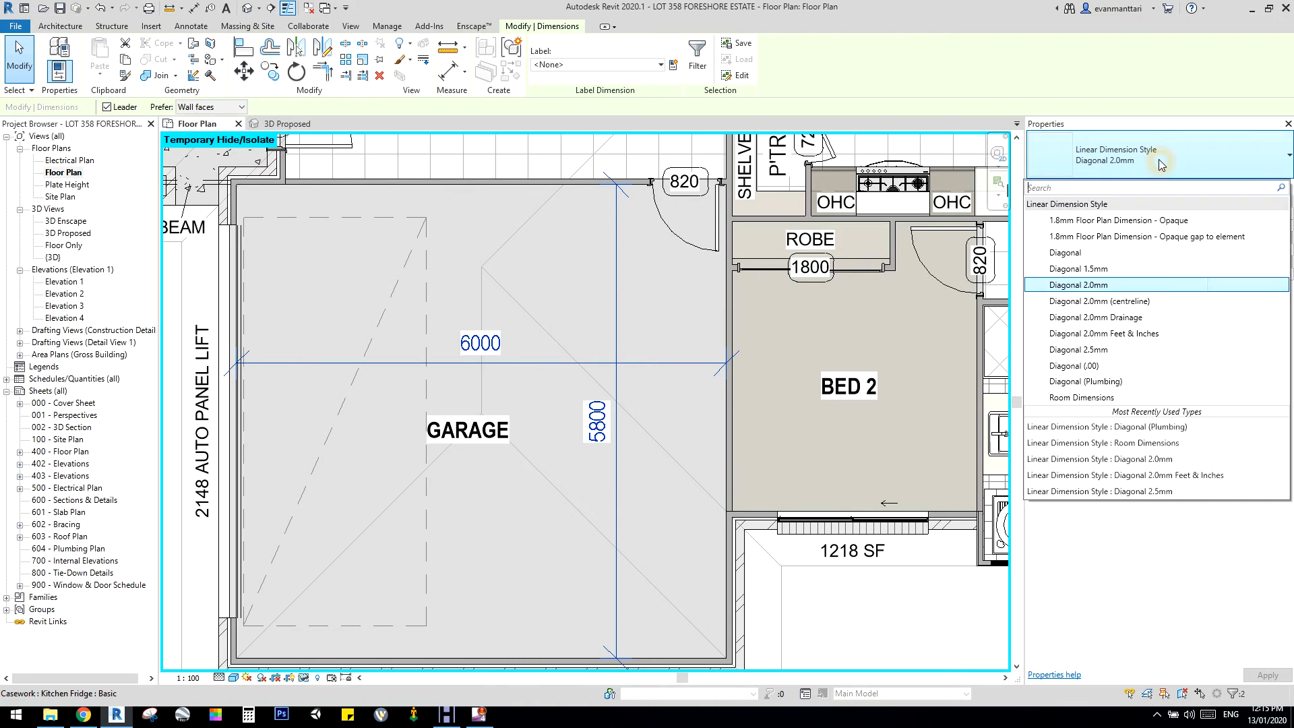
{"action": "left_click", "coordinate": [1081, 398]}
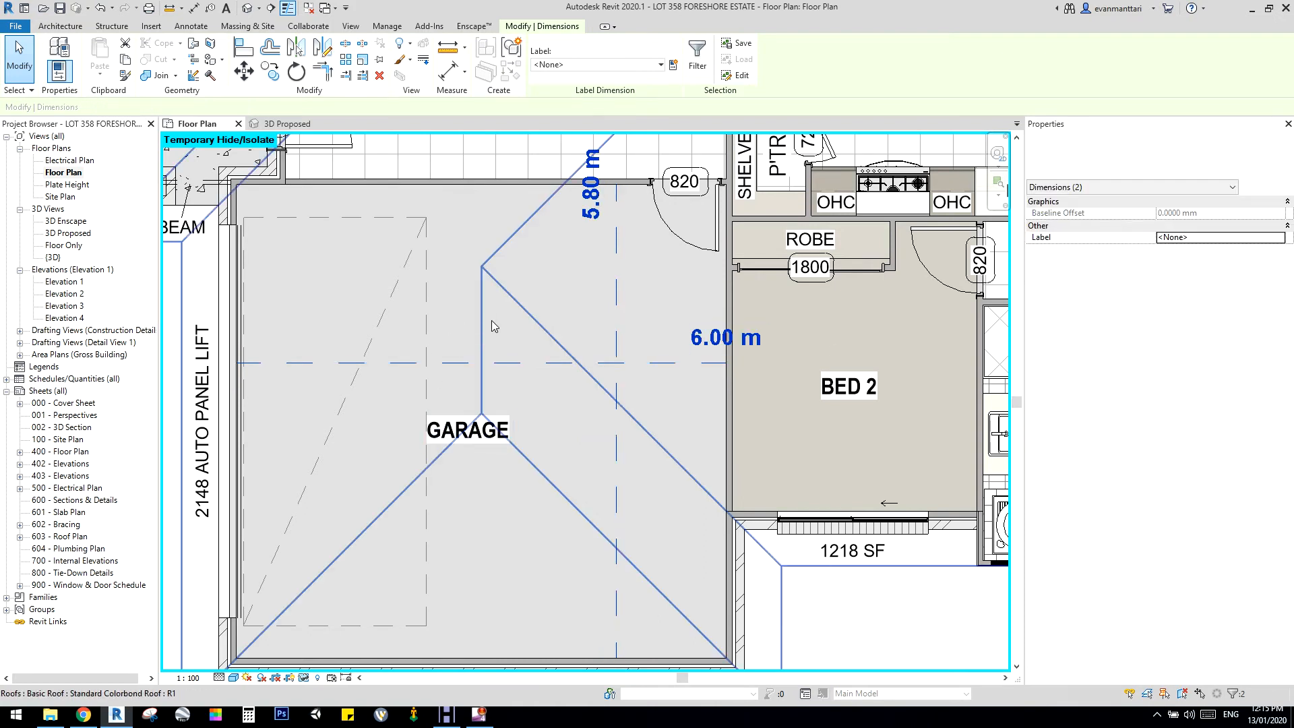
Move the garage's vertical room dimension line closer to the Bed 2 wall
{"action": "scroll", "coordinate": [571, 229], "scroll_direction": "down", "scroll_amount": 2}
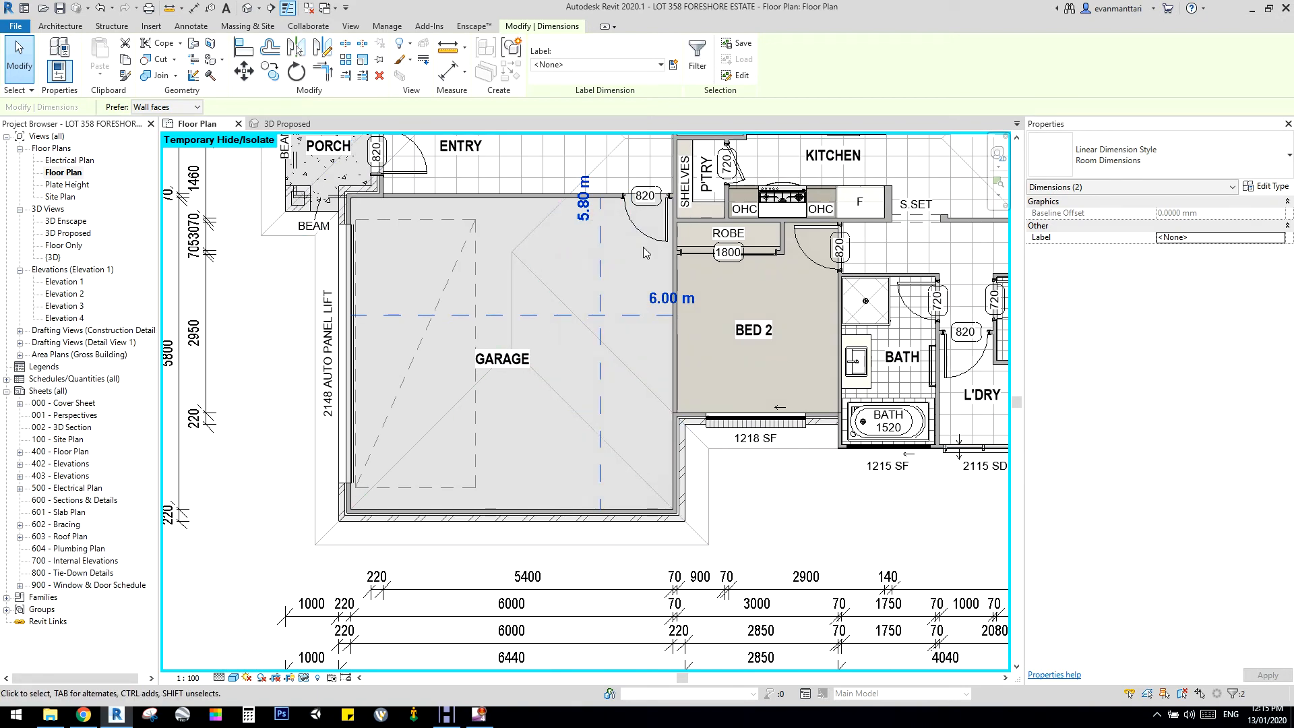
{"action": "scroll", "coordinate": [640, 214], "scroll_direction": "up", "scroll_amount": 2}
{"action": "left_click", "coordinate": [563, 308]}
{"action": "left_click_drag", "start_coordinate": [578, 305], "coordinate": [610, 304]}
{"action": "left_click", "coordinate": [513, 329]}
{"action": "scroll", "coordinate": [512, 328], "scroll_direction": "down", "scroll_amount": 2}
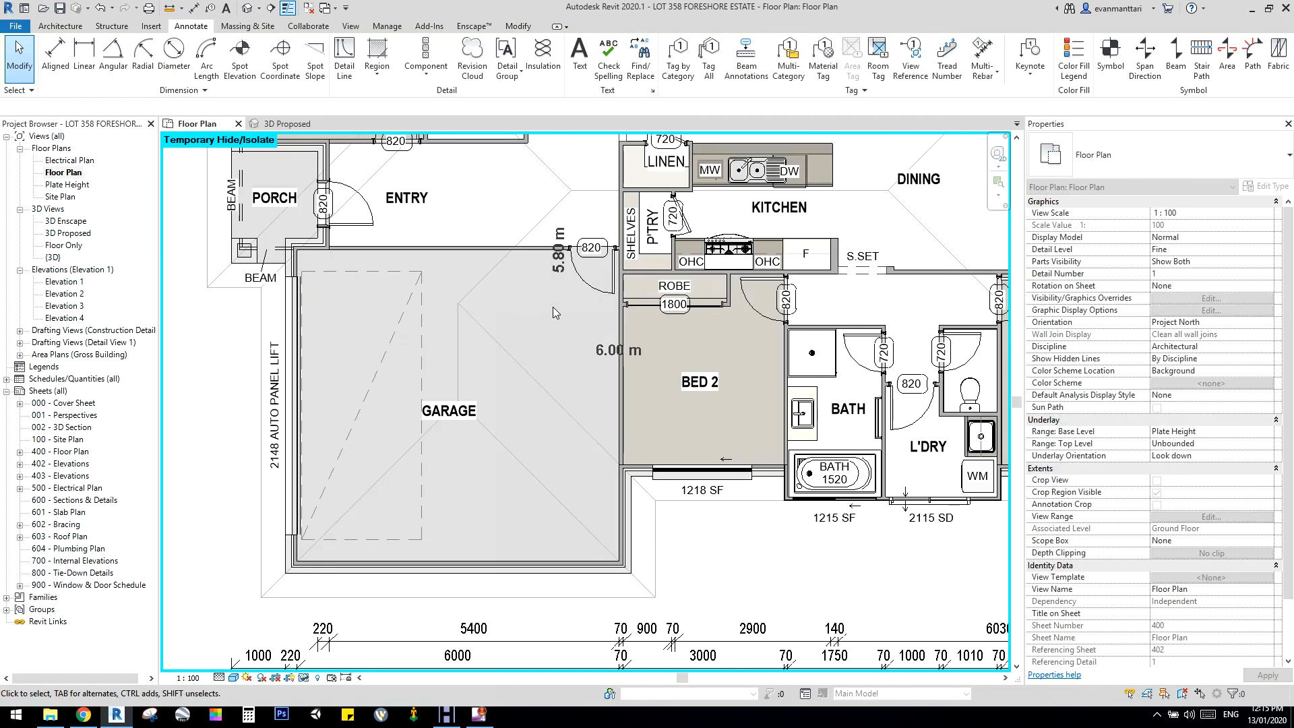
Move the text of the garage's vertical dimension down to the corner by the exterior wall below Bed 2
{"action": "left_click", "coordinate": [574, 297]}
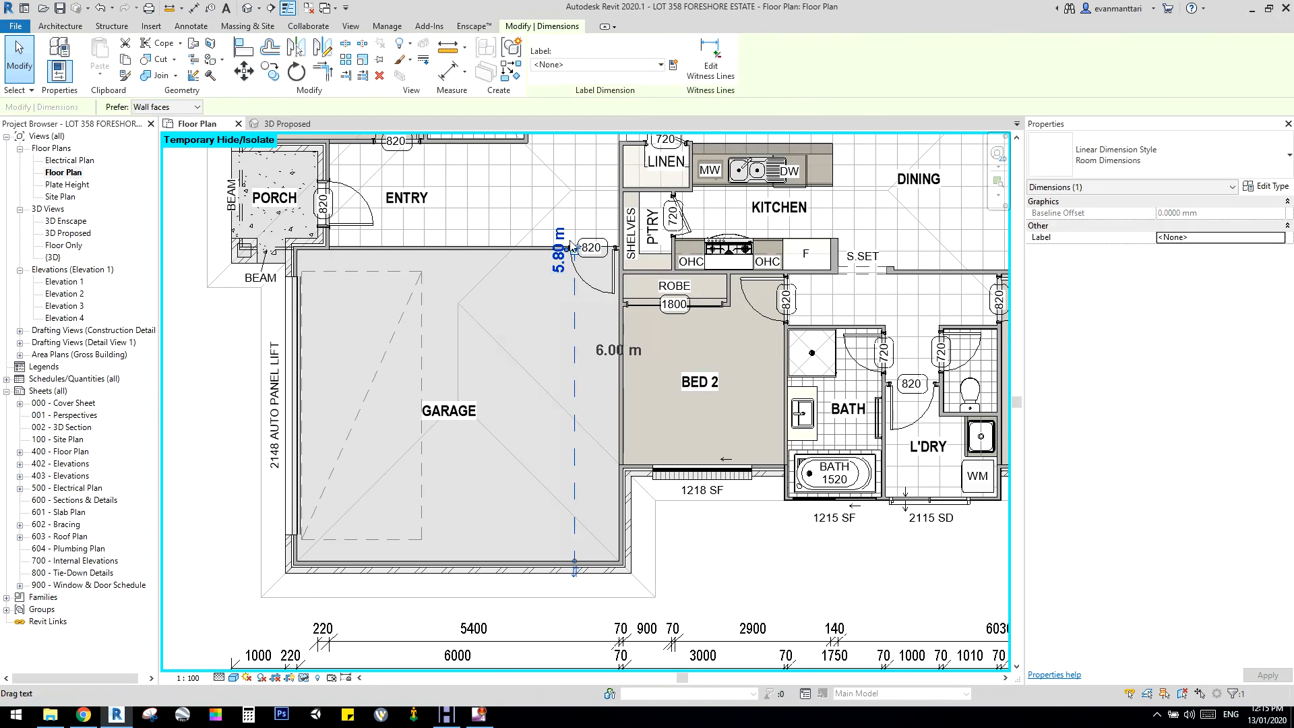
{"action": "scroll", "coordinate": [570, 244], "scroll_direction": "up", "scroll_amount": 2}
{"action": "scroll", "coordinate": [570, 244], "scroll_direction": "down", "scroll_amount": 3}
{"action": "scroll", "coordinate": [578, 468], "scroll_direction": "up", "scroll_amount": 6}
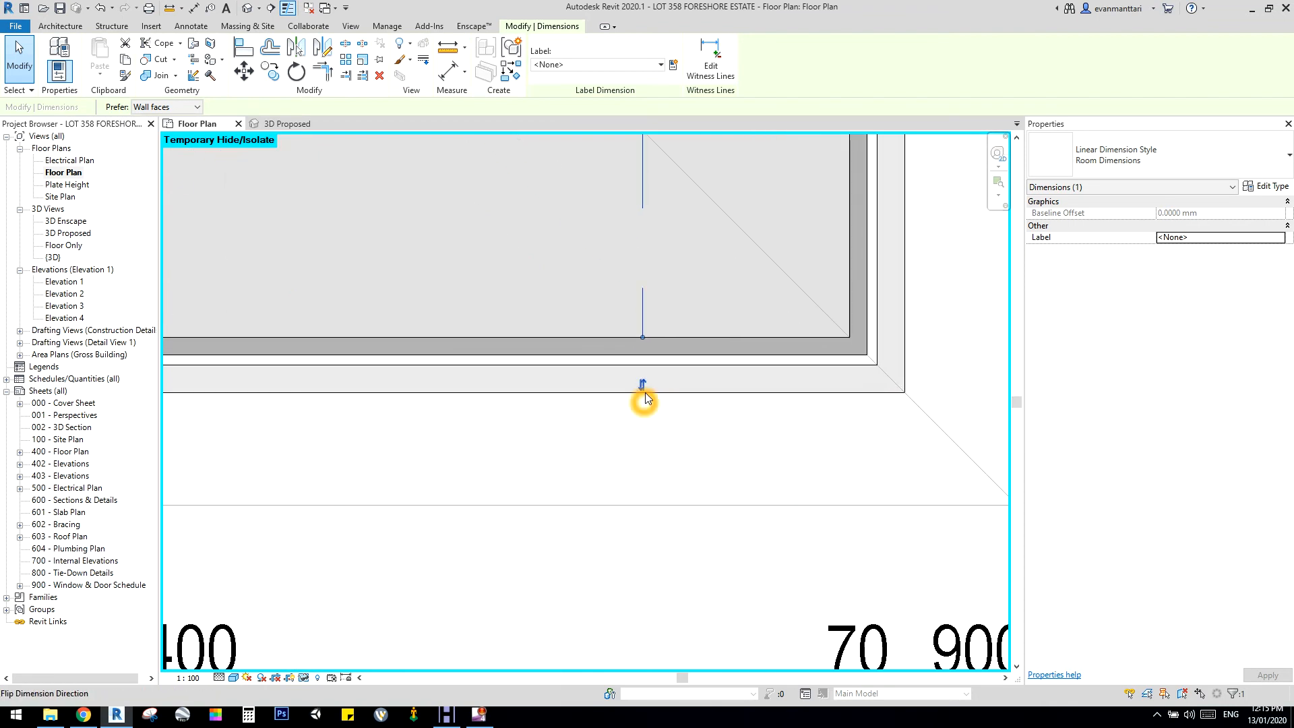
{"action": "scroll", "coordinate": [642, 394], "scroll_direction": "down", "scroll_amount": 5}
{"action": "left_click_drag", "start_coordinate": [643, 305], "coordinate": [662, 486]}
{"action": "scroll", "coordinate": [687, 492], "scroll_direction": "up", "scroll_amount": 5}
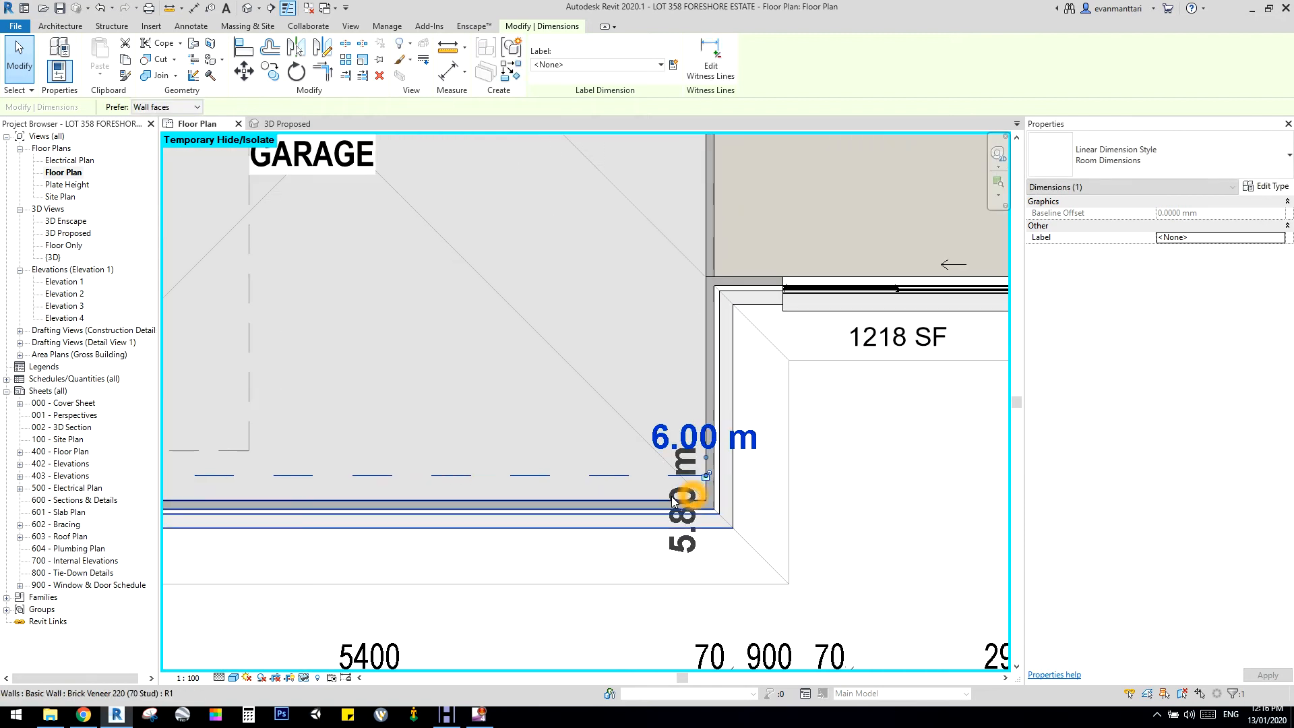
Lower the garage's horizontal dimension to just above the exterior wall and shift its text clear of the vertical dimension's text
{"action": "left_click_drag", "start_coordinate": [691, 256], "coordinate": [684, 350]}
{"action": "scroll", "coordinate": [729, 518], "scroll_direction": "up", "scroll_amount": 2}
{"action": "left_click_drag", "start_coordinate": [699, 490], "coordinate": [823, 288]}
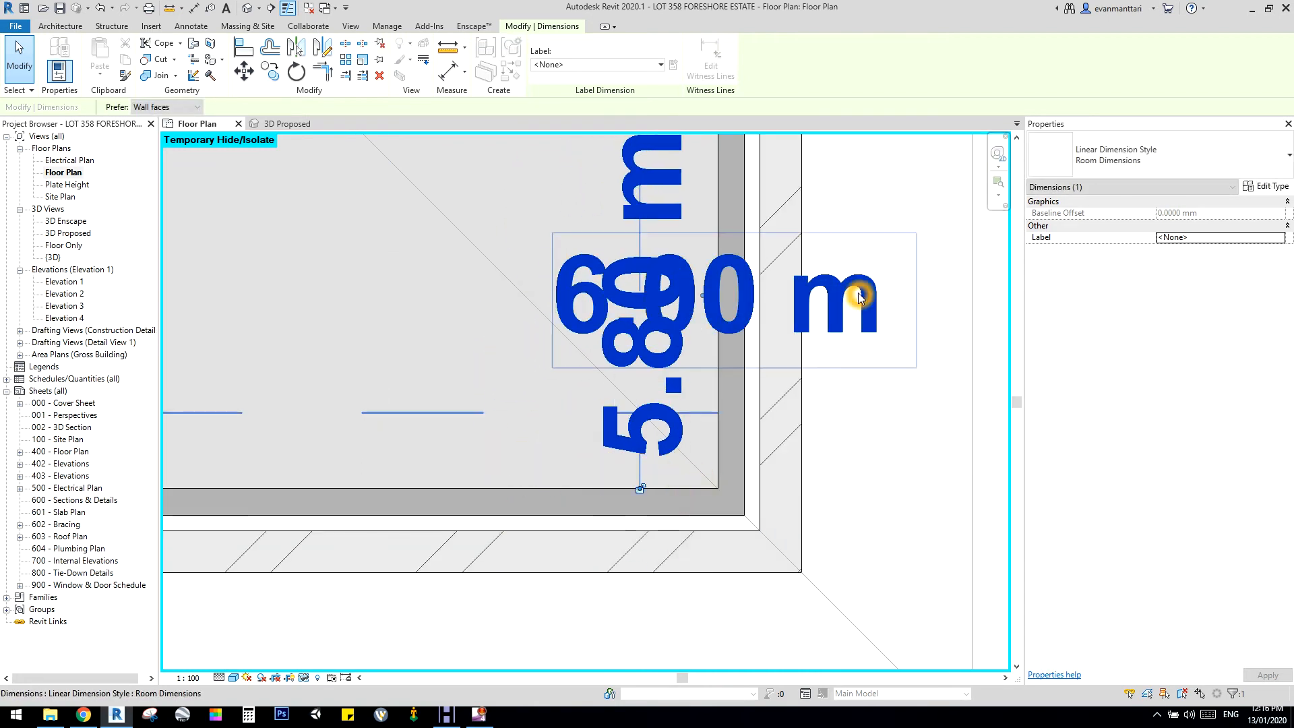
{"action": "left_click", "coordinate": [858, 292]}
{"action": "scroll", "coordinate": [858, 292], "scroll_direction": "down", "scroll_amount": 2}
{"action": "mouse_move", "coordinate": [780, 330]}
{"action": "left_mouse_down"}
{"action": "mouse_move", "coordinate": [580, 396]}
{"action": "mouse_move", "coordinate": [599, 398]}
{"action": "left_mouse_up"}
Reposition the garage's vertical dimension close to the Bed 2 side wall, with its text beside the horizontal dimension's text
{"action": "left_click", "coordinate": [490, 223]}
{"action": "scroll", "coordinate": [490, 223], "scroll_direction": "down", "scroll_amount": 2}
{"action": "middle_click_drag", "start_coordinate": [489, 224], "coordinate": [616, 418]}
{"action": "left_click", "coordinate": [617, 425]}
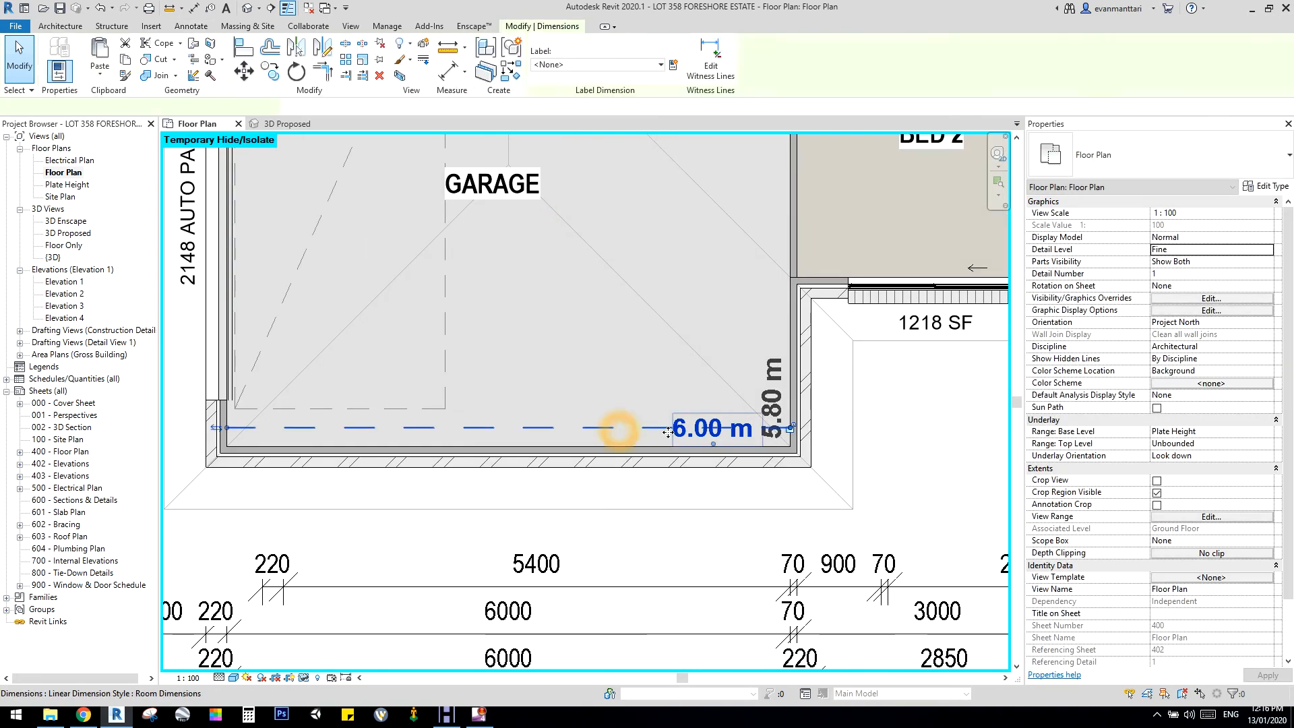
{"action": "scroll", "coordinate": [616, 424], "scroll_direction": "up", "scroll_amount": 2}
{"action": "scroll", "coordinate": [825, 316], "scroll_direction": "down", "scroll_amount": 4}
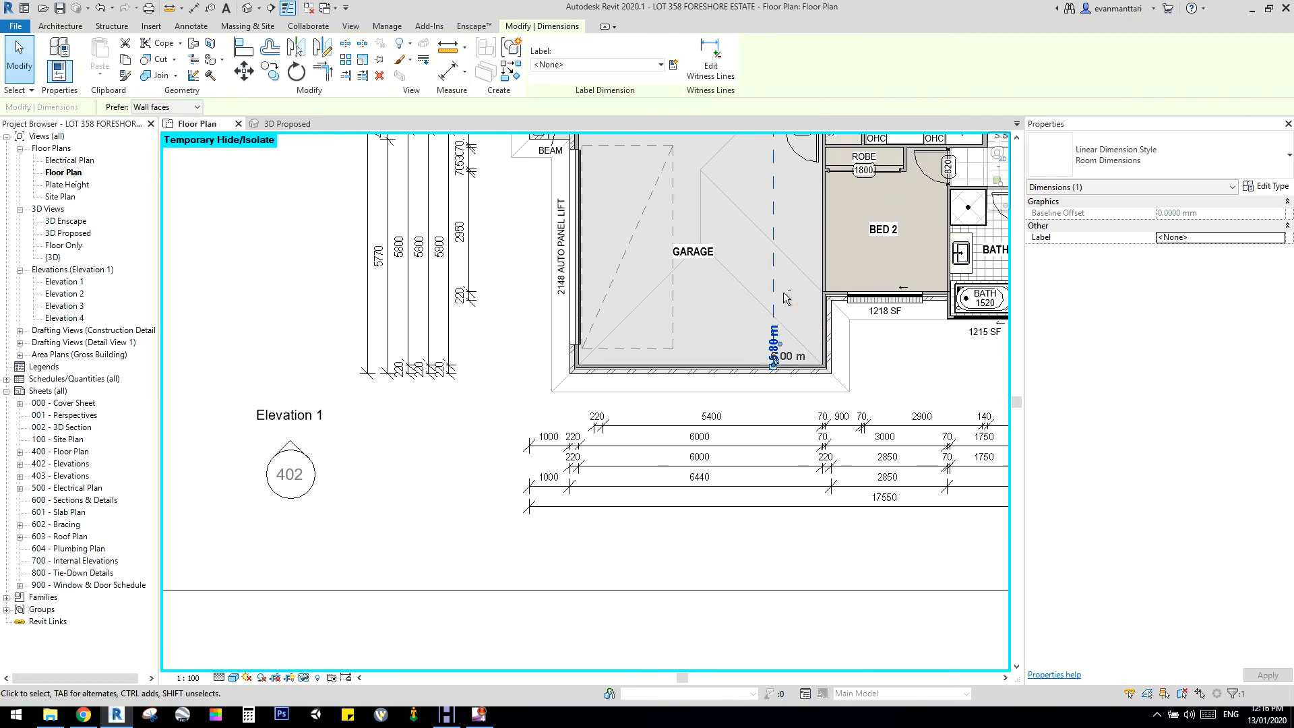
{"action": "left_click", "coordinate": [802, 229]}
{"action": "left_click", "coordinate": [625, 431]}
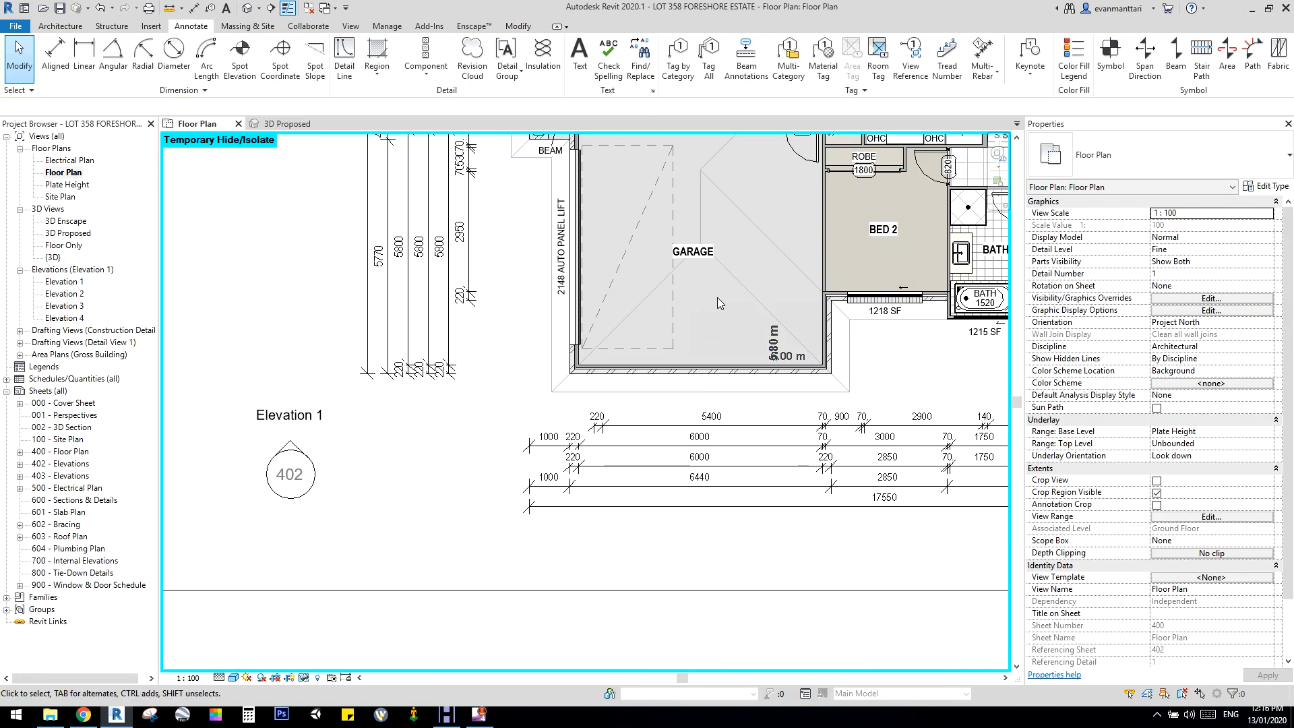
{"action": "left_click", "coordinate": [773, 286]}
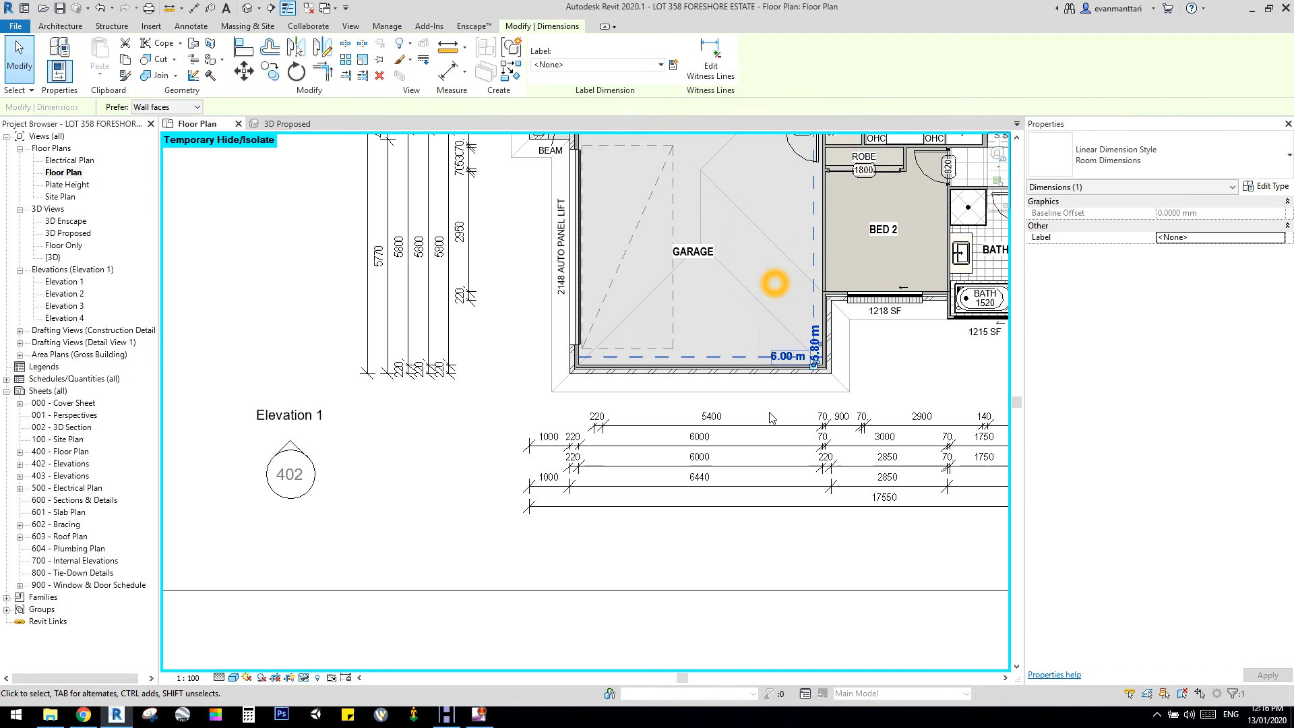
{"action": "scroll", "coordinate": [901, 361], "scroll_direction": "up", "scroll_amount": 2}
{"action": "left_click", "coordinate": [901, 361]}
{"action": "scroll", "coordinate": [700, 354], "scroll_direction": "up", "scroll_amount": 2}
{"action": "scroll", "coordinate": [700, 354], "scroll_direction": "down", "scroll_amount": 2}
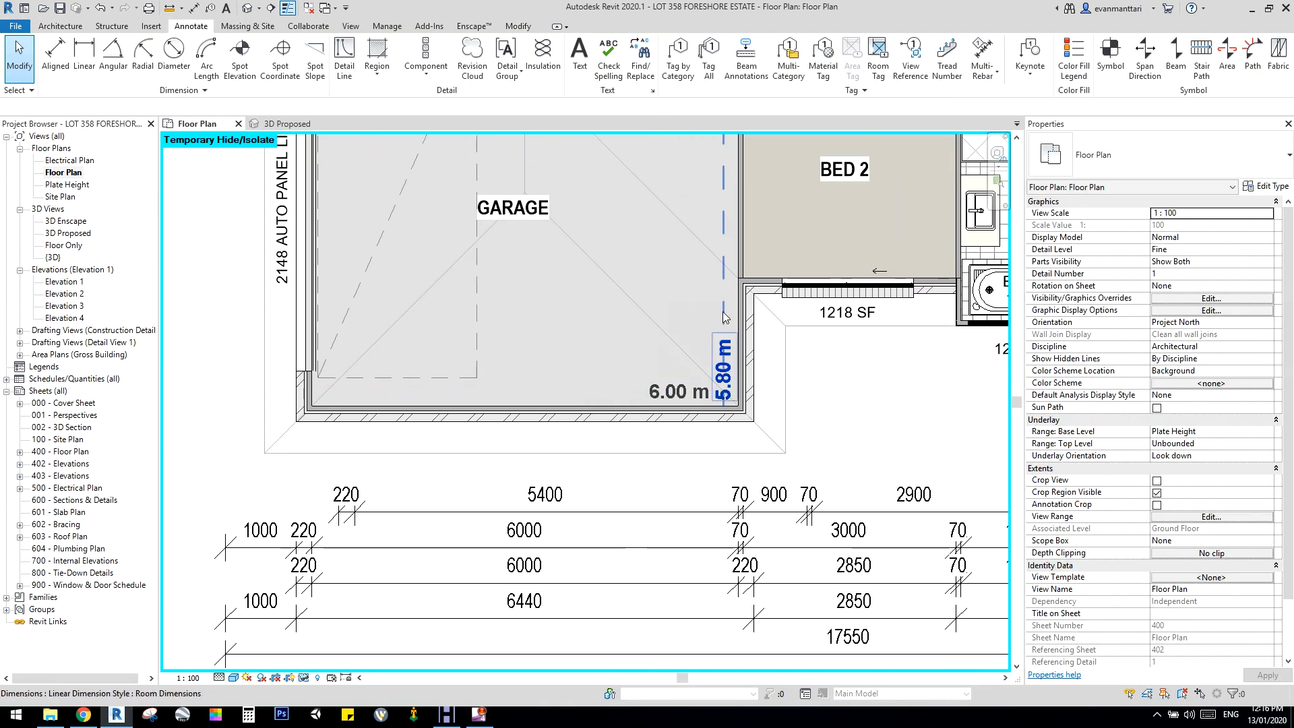
{"action": "scroll", "coordinate": [724, 316], "scroll_direction": "down", "scroll_amount": 3}
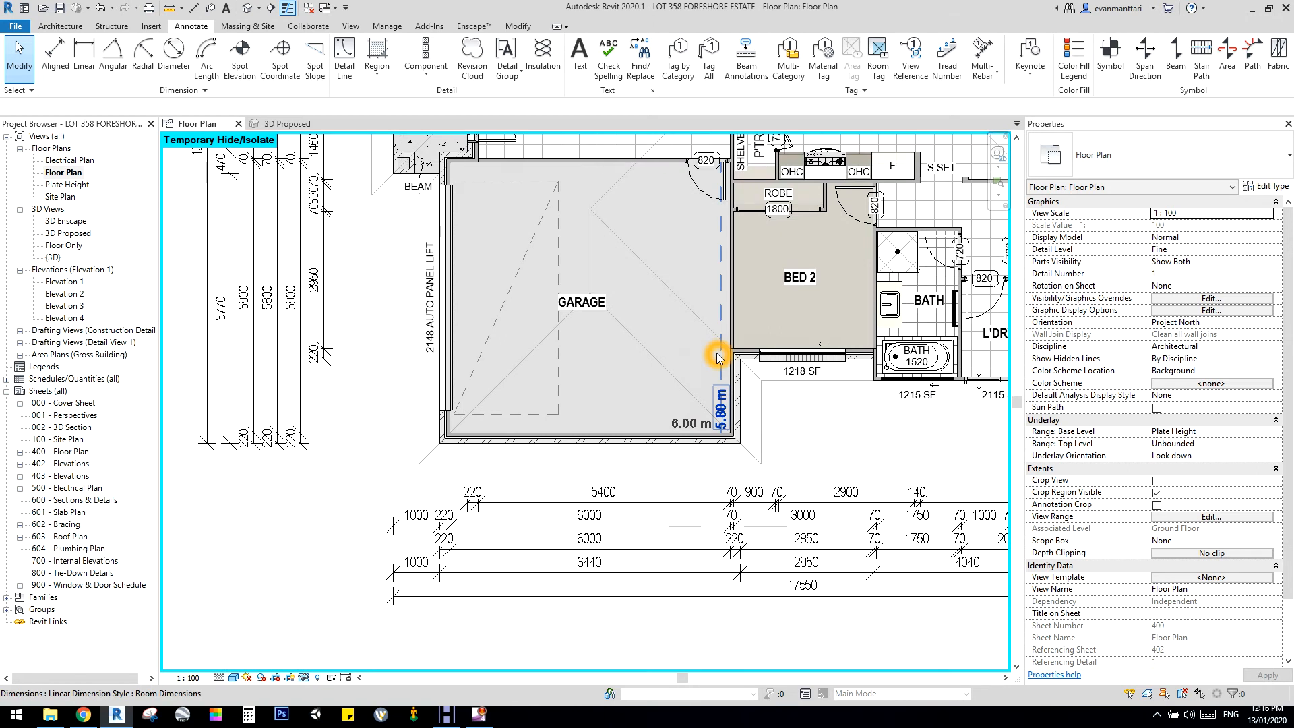
{"action": "scroll", "coordinate": [718, 357], "scroll_direction": "down", "scroll_amount": 2}
{"action": "scroll", "coordinate": [721, 255], "scroll_direction": "up", "scroll_amount": 4}
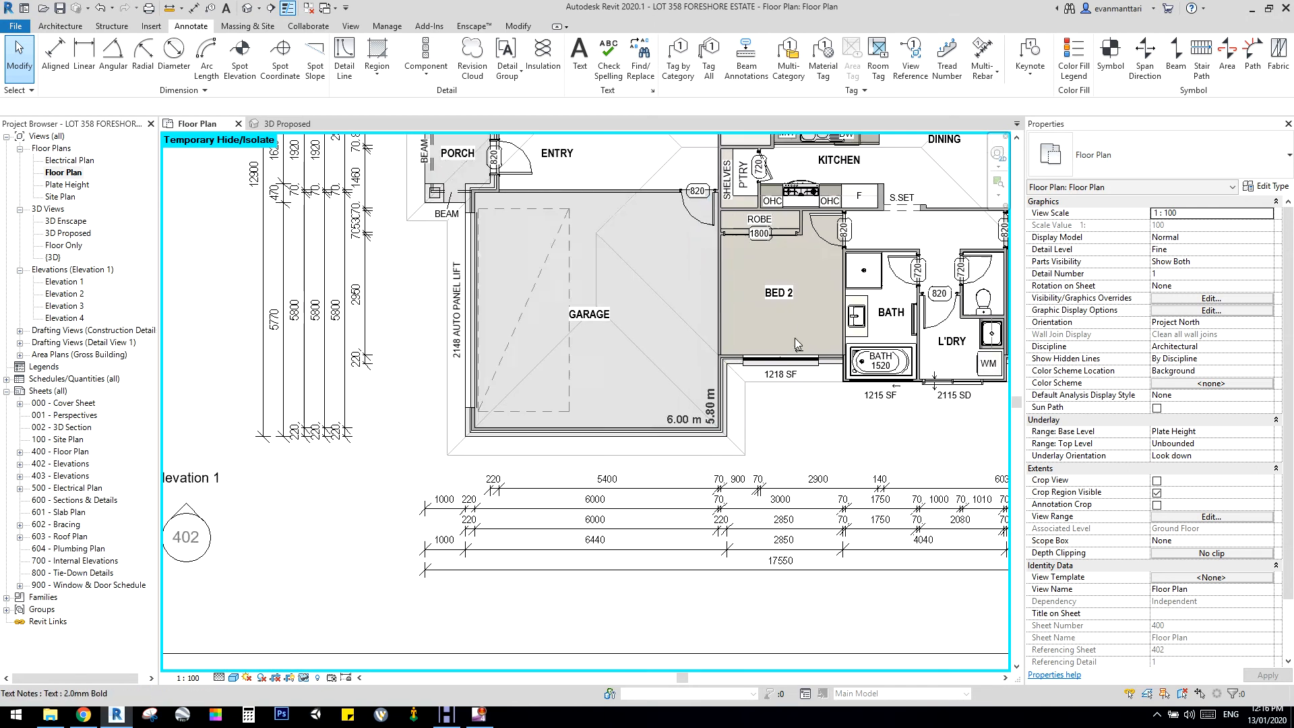
{"action": "key", "text": "d"}
{"action": "key", "text": "i"}
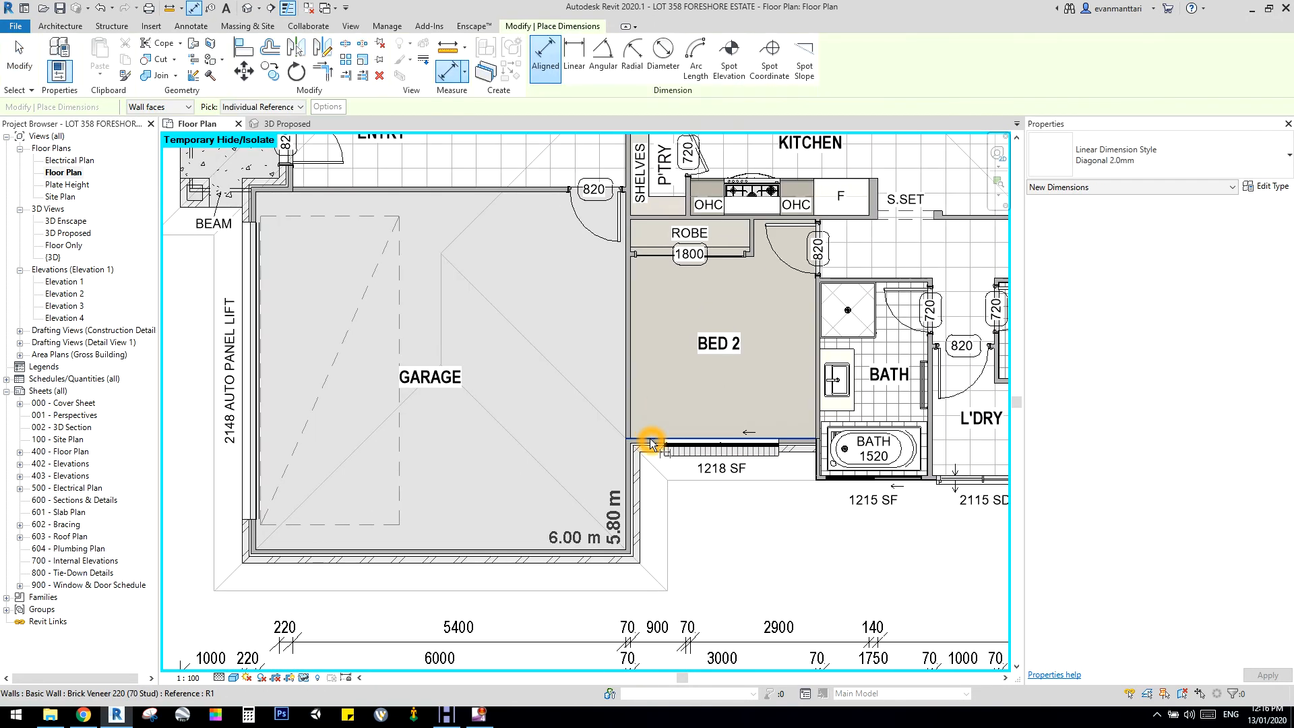
{"action": "scroll", "coordinate": [771, 262], "scroll_direction": "up", "scroll_amount": 2}
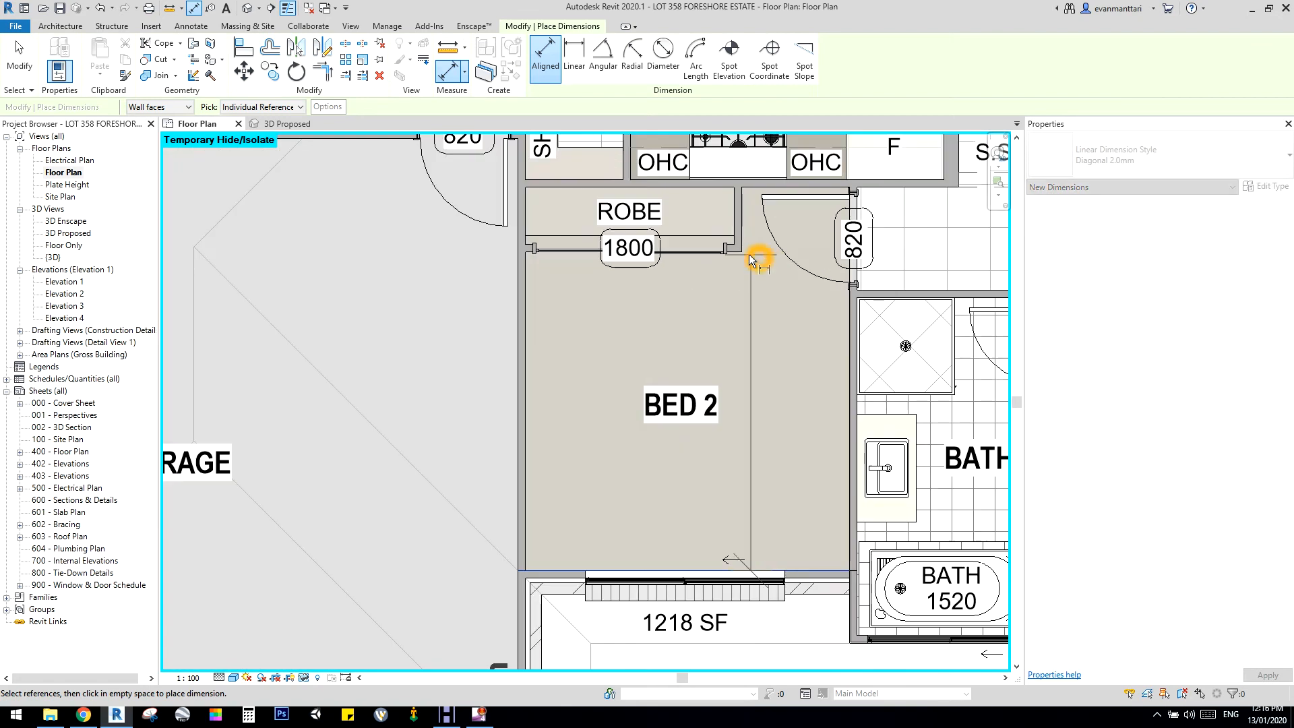
{"action": "left_click", "coordinate": [744, 253]}
{"action": "left_click", "coordinate": [608, 358]}
{"action": "scroll", "coordinate": [602, 350], "scroll_direction": "down", "scroll_amount": 2}
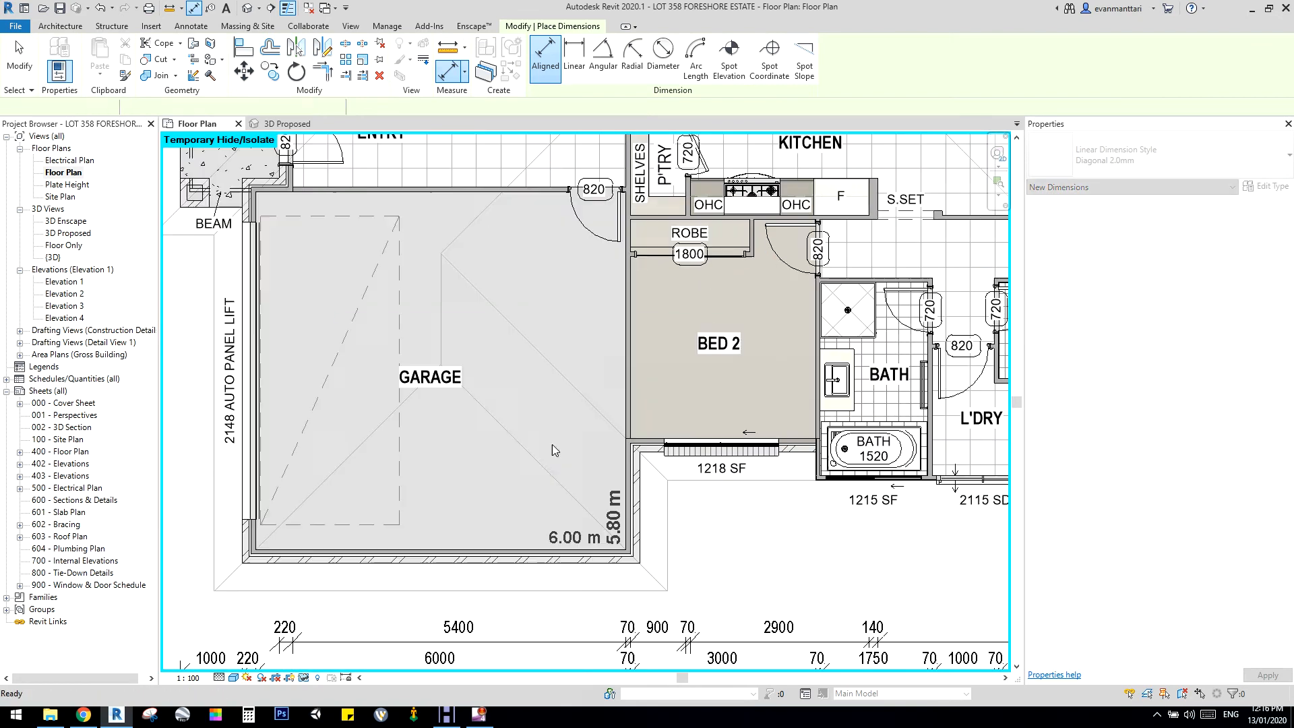
{"action": "middle_click_drag", "start_coordinate": [602, 350], "coordinate": [649, 236]}
{"action": "key", "text": "Escape"}
Create a similar Room Dimensions dimension from the Bed 2 robe front to the window wall, with its text near the garage-side corner
{"action": "right_click", "coordinate": [654, 412]}
{"action": "left_click", "coordinate": [713, 200]}
{"action": "scroll", "coordinate": [705, 290], "scroll_direction": "up", "scroll_amount": 2}
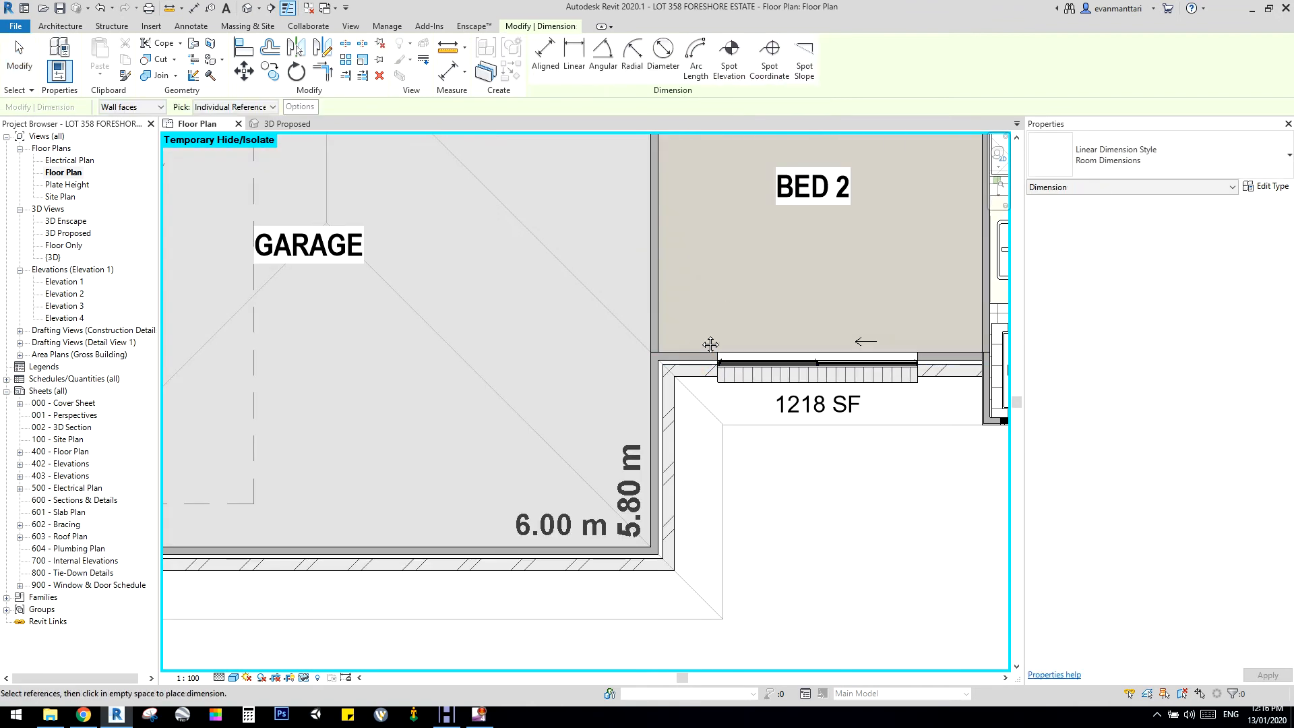
{"action": "middle_click_drag", "start_coordinate": [711, 344], "coordinate": [687, 491]}
{"action": "scroll", "coordinate": [843, 162], "scroll_direction": "up", "scroll_amount": 1}
{"action": "left_click", "coordinate": [845, 199]}
{"action": "scroll", "coordinate": [845, 194], "scroll_direction": "up", "scroll_amount": 1}
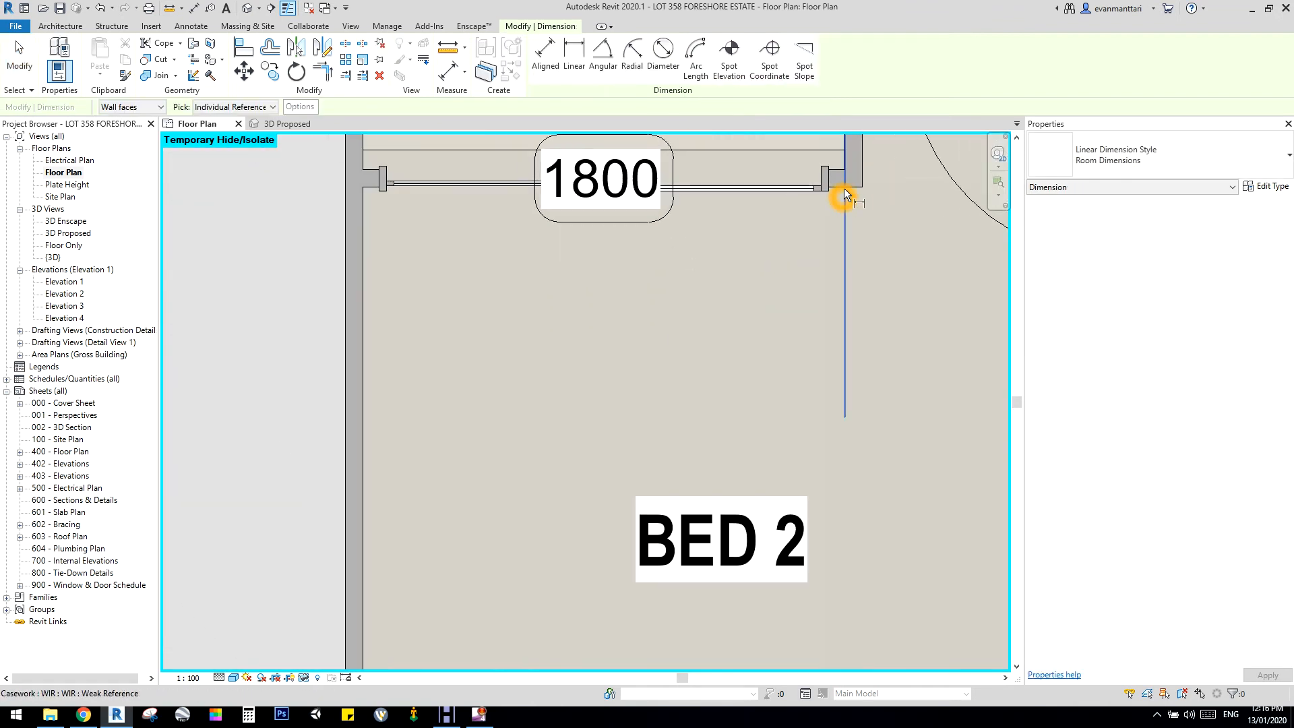
{"action": "scroll", "coordinate": [844, 189], "scroll_direction": "down", "scroll_amount": 2}
{"action": "left_click", "coordinate": [657, 553]}
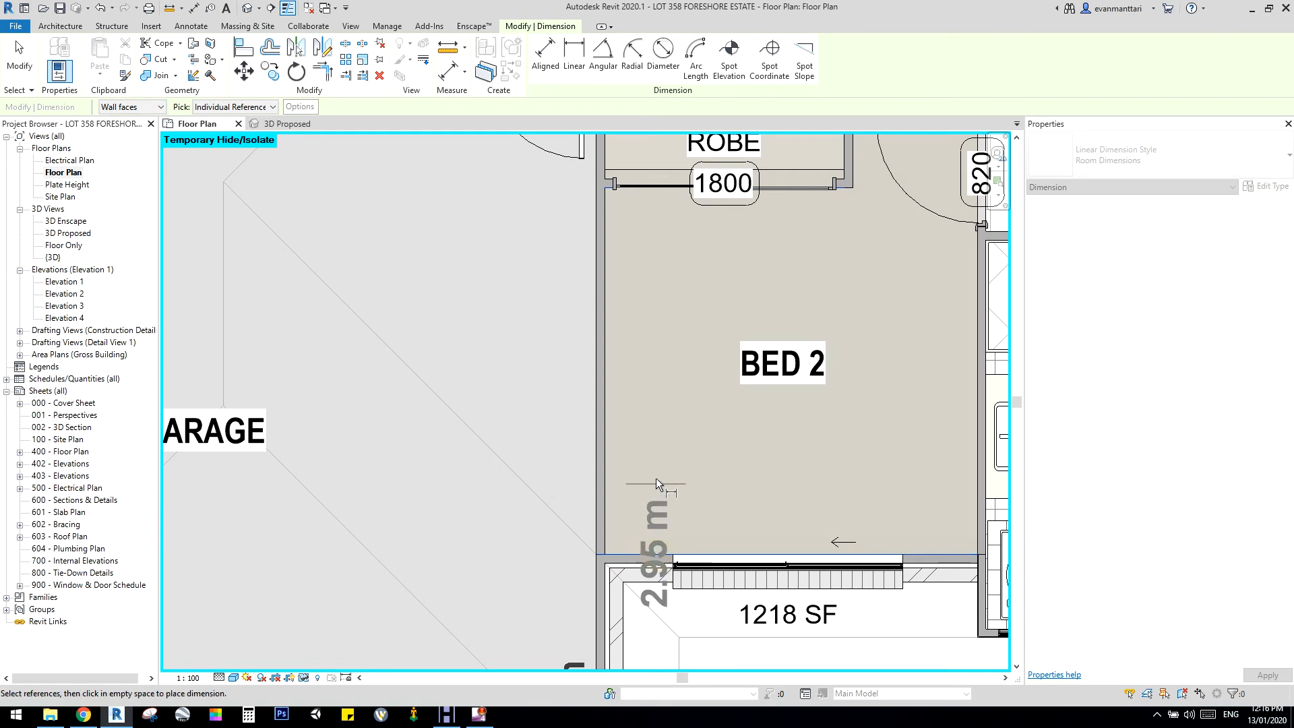
{"action": "left_click", "coordinate": [640, 437]}
{"action": "left_click", "coordinate": [653, 555]}
{"action": "left_click_drag", "start_coordinate": [653, 500], "coordinate": [686, 486]}
Add a second Bed 2 depth dimension from the kitchen wall to the window wall, with its text near the bathroom-side corner
{"action": "middle_click_drag", "start_coordinate": [854, 255], "coordinate": [698, 340]}
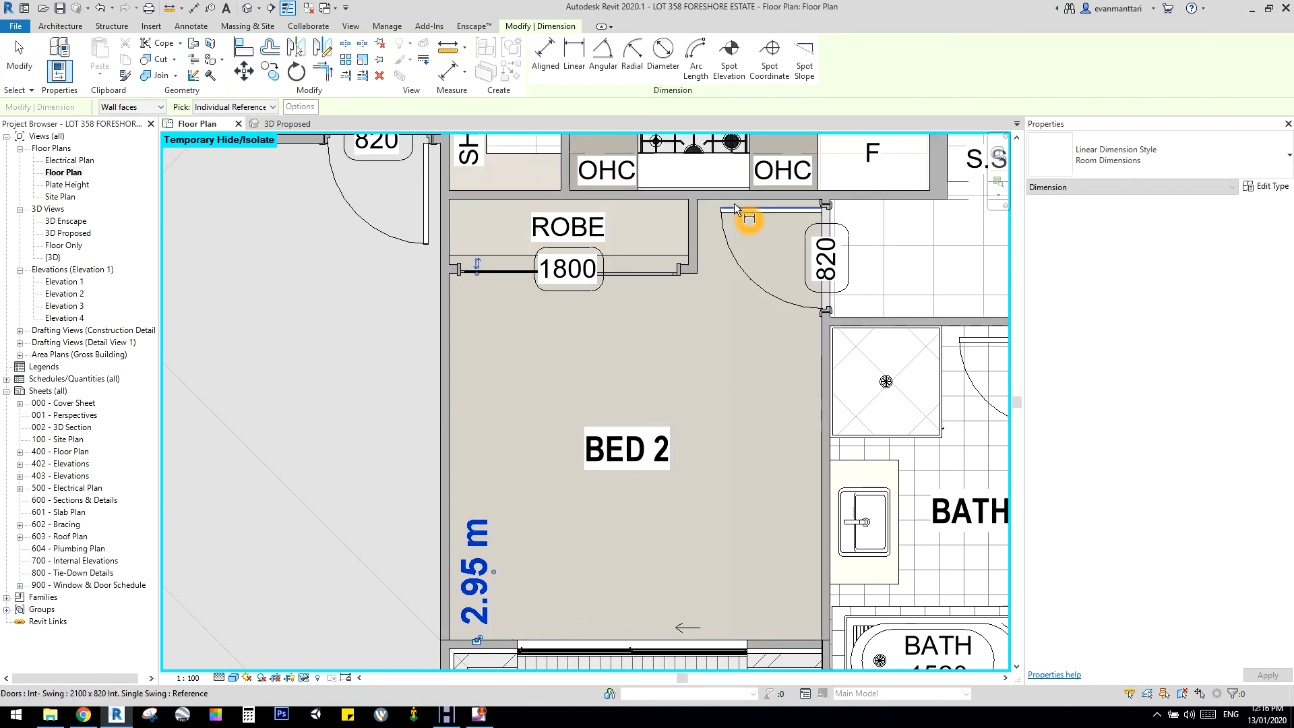
{"action": "scroll", "coordinate": [731, 202], "scroll_direction": "up", "scroll_amount": 2}
{"action": "left_click", "coordinate": [701, 199]}
{"action": "scroll", "coordinate": [702, 200], "scroll_direction": "down", "scroll_amount": 3}
{"action": "left_click", "coordinate": [775, 531]}
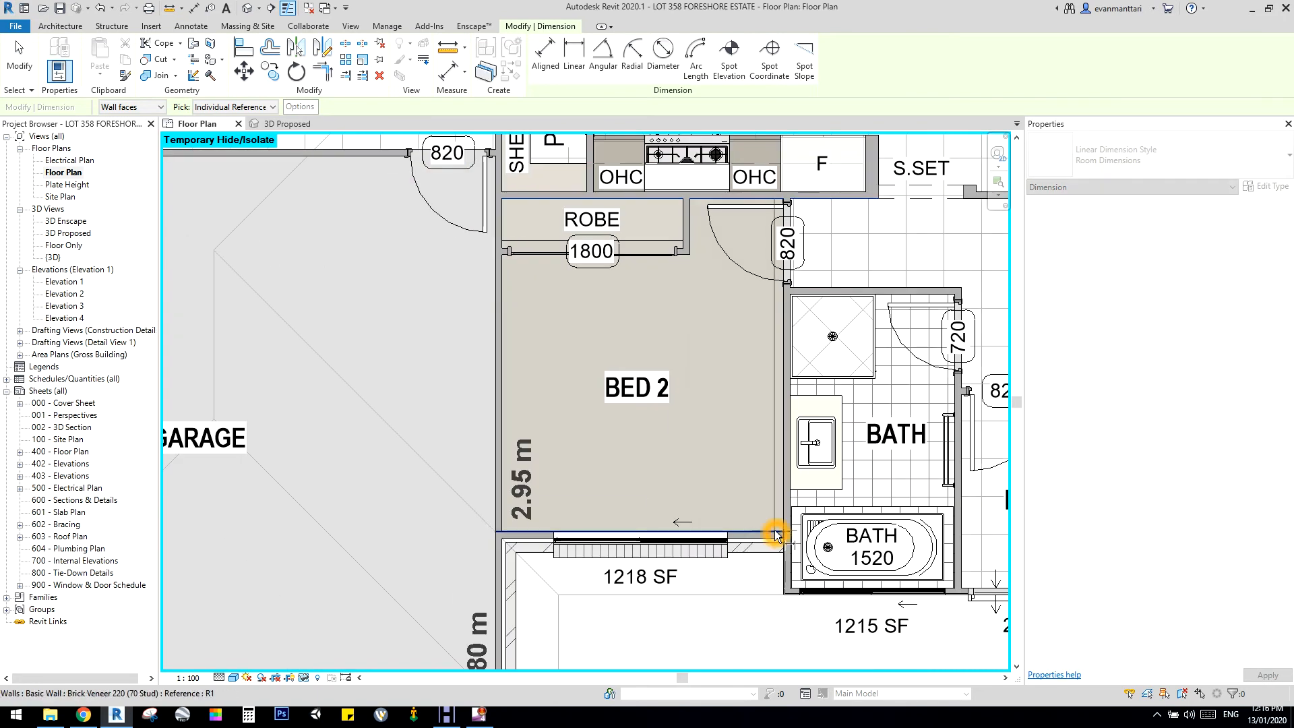
{"action": "left_click", "coordinate": [762, 480]}
{"action": "scroll", "coordinate": [786, 550], "scroll_direction": "up", "scroll_amount": 1}
{"action": "left_click_drag", "start_coordinate": [776, 529], "coordinate": [816, 456]}
{"action": "left_click", "coordinate": [721, 347]}
{"action": "scroll", "coordinate": [721, 346], "scroll_direction": "down", "scroll_amount": 3}
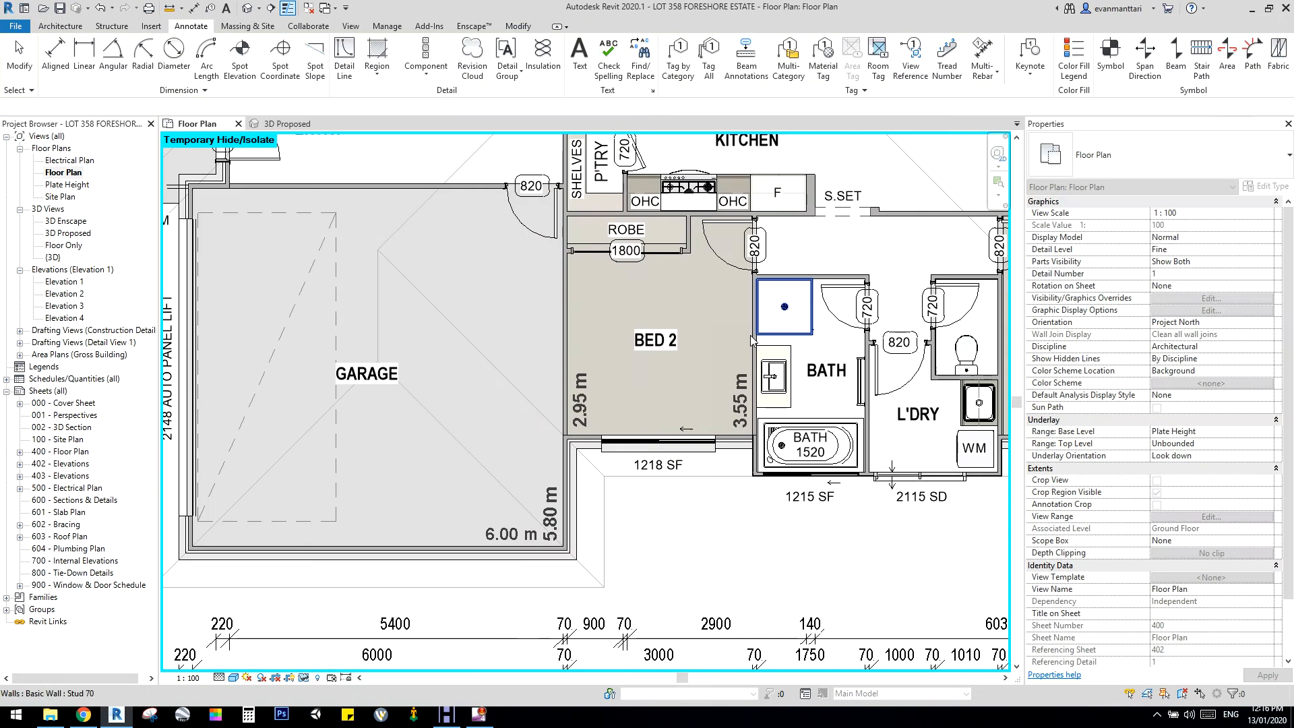
{"action": "key", "text": "Escape"}
Delete the Bed 2 depth dimension on the bathroom side, keeping the one measured from the robe
{"action": "scroll", "coordinate": [738, 333], "scroll_direction": "up", "scroll_amount": 3}
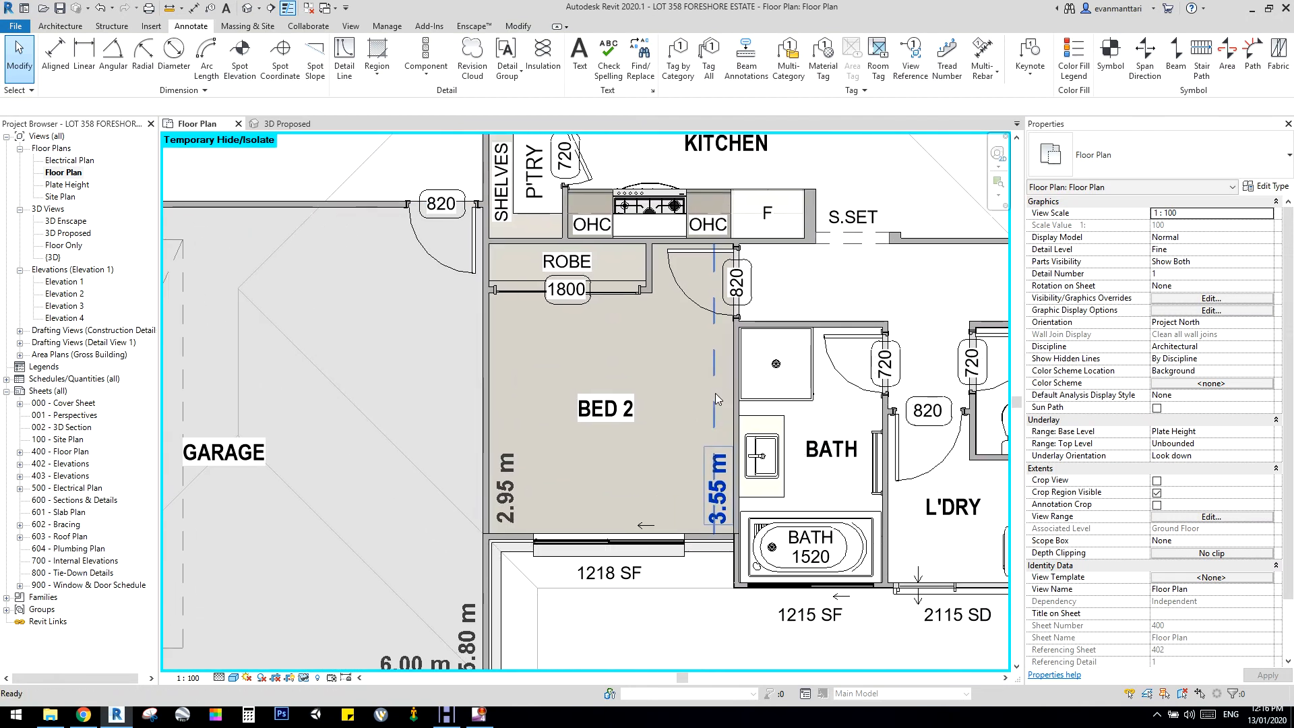
{"action": "scroll", "coordinate": [726, 403], "scroll_direction": "down", "scroll_amount": 1}
{"action": "left_click", "coordinate": [712, 500]}
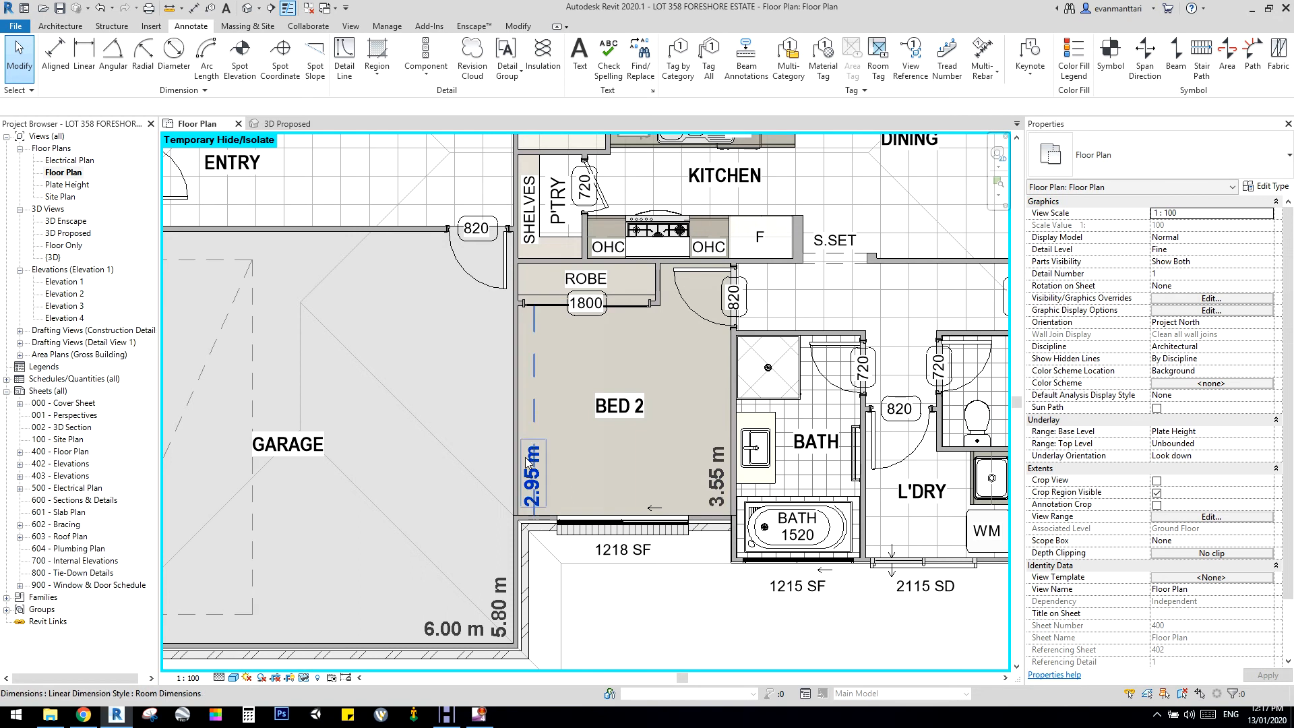
{"action": "scroll", "coordinate": [540, 418], "scroll_direction": "up", "scroll_amount": 1}
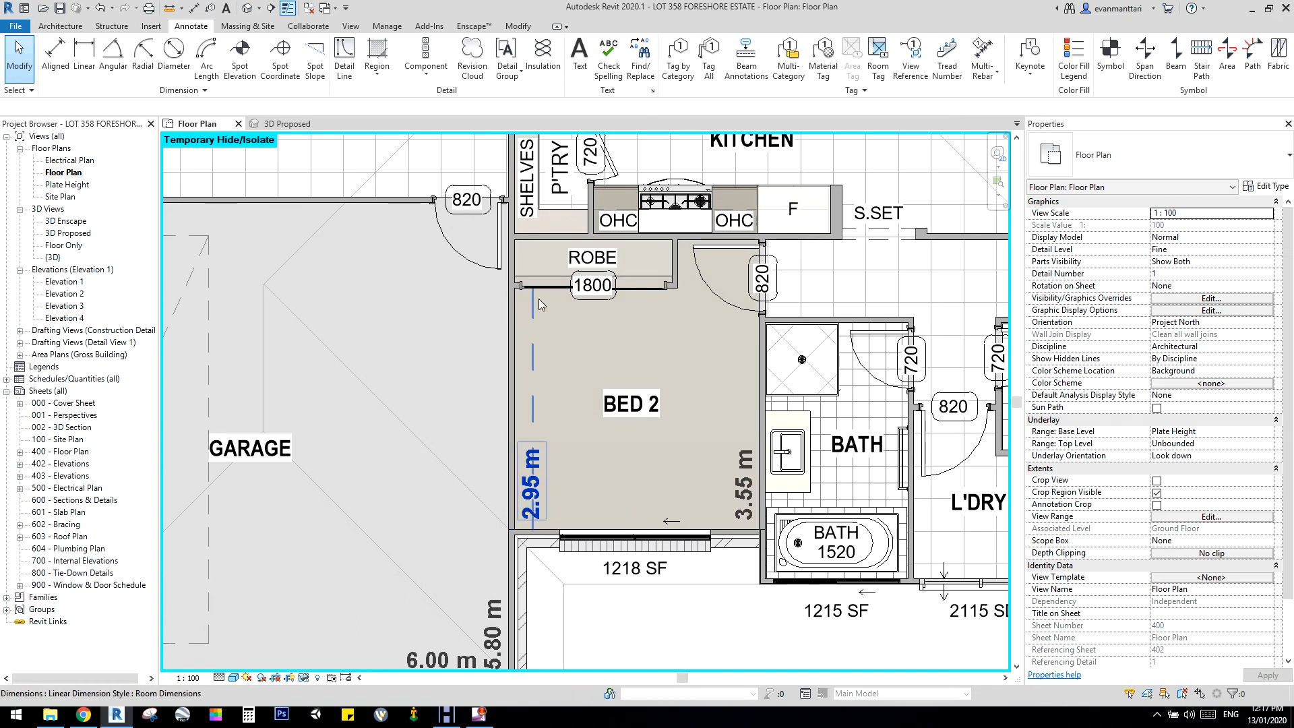
{"action": "left_click", "coordinate": [533, 222]}
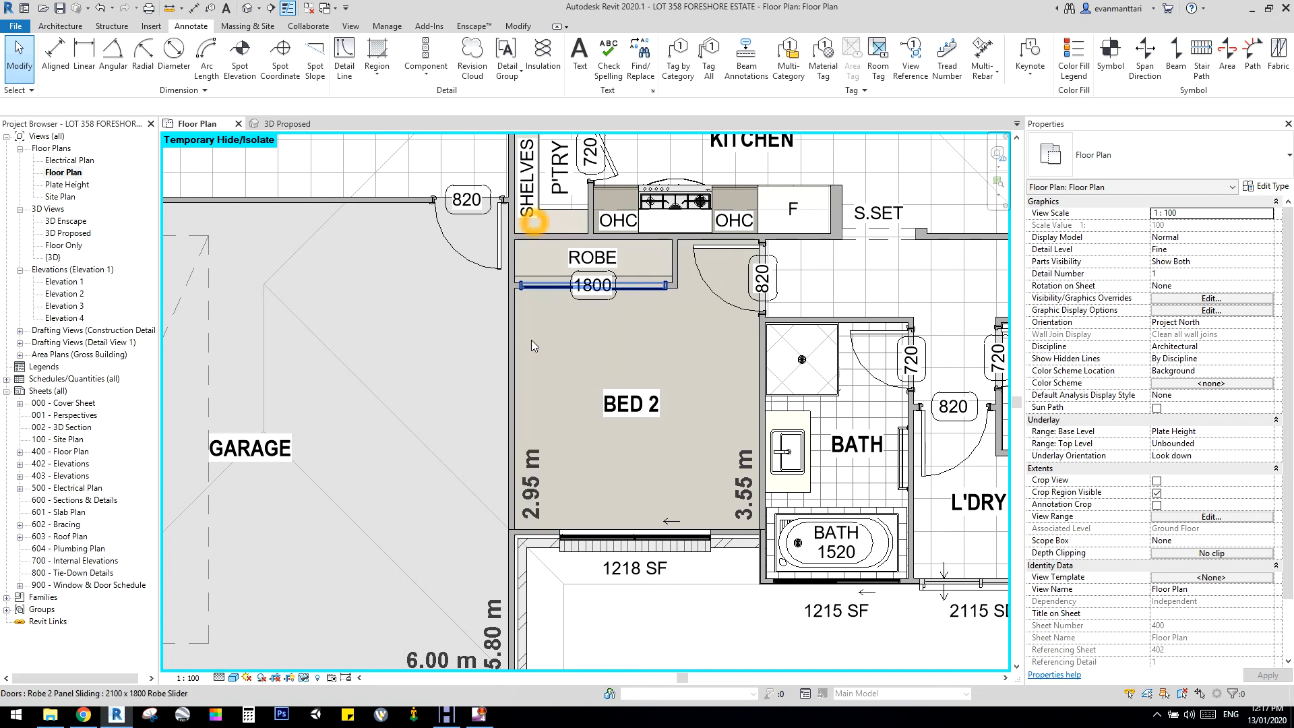
{"action": "left_click", "coordinate": [744, 458]}
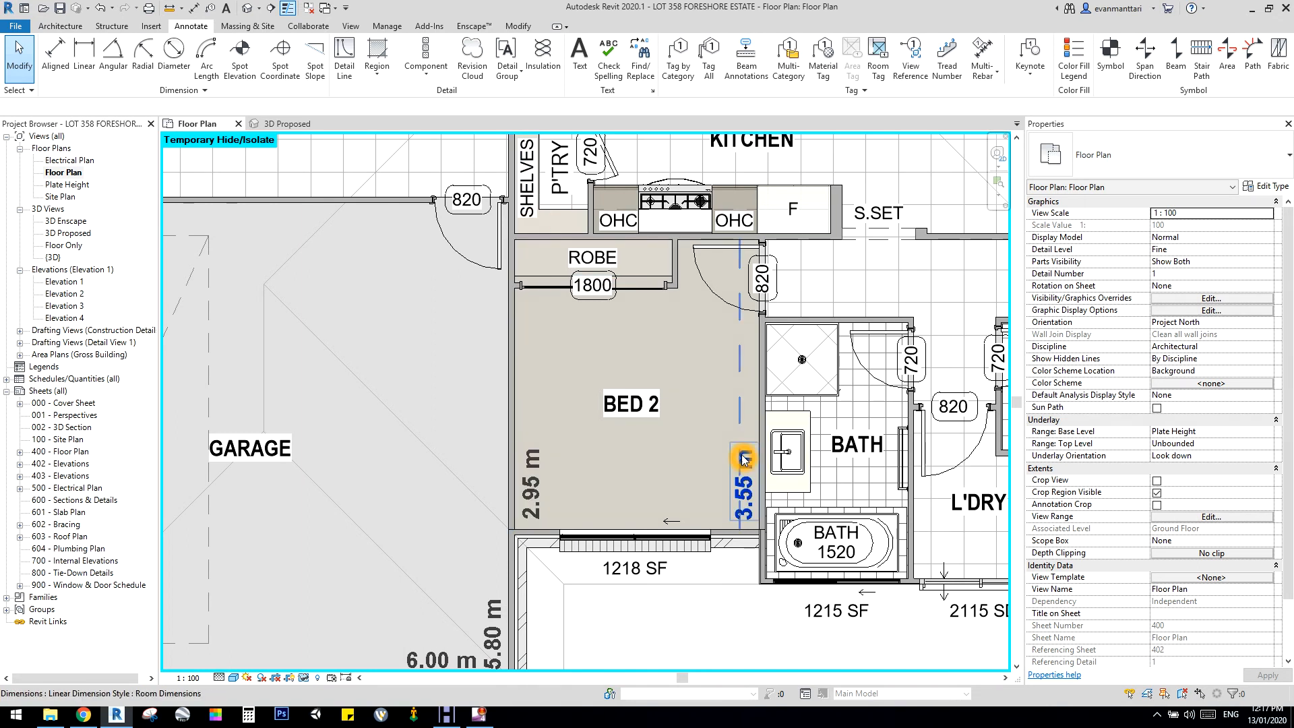
{"action": "left_click", "coordinate": [735, 370]}
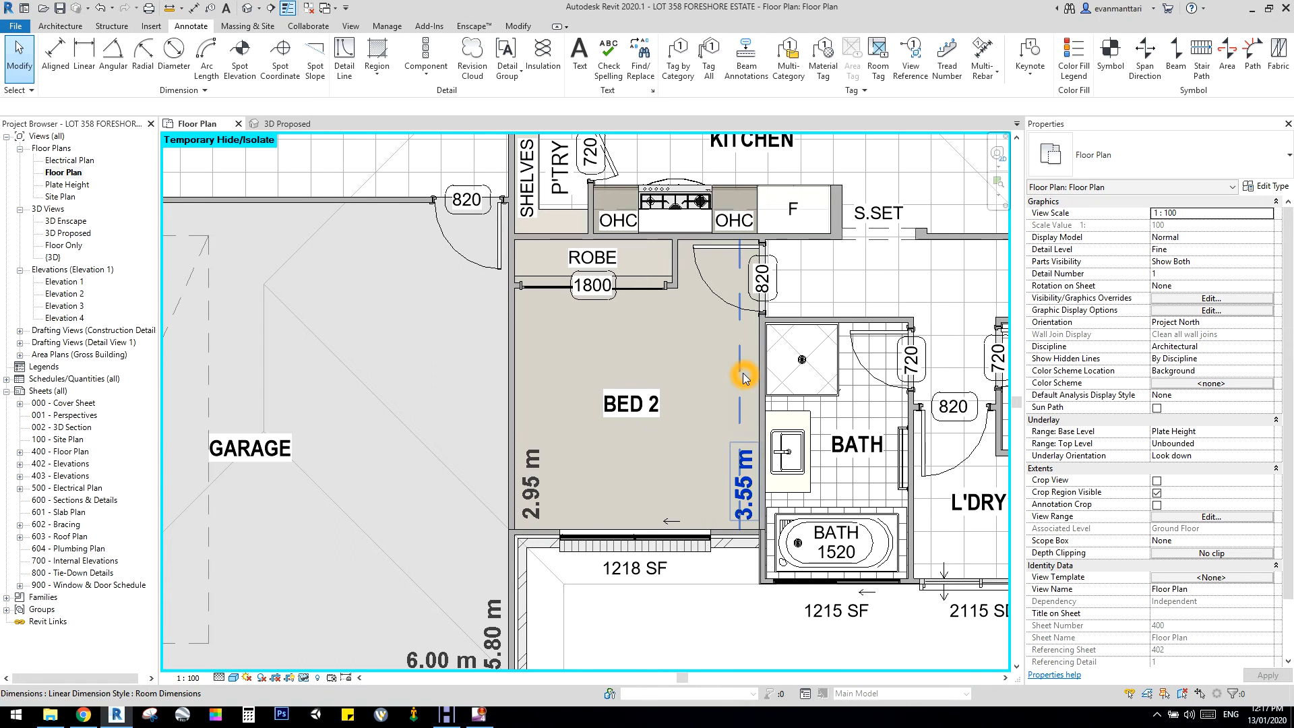
{"action": "left_click", "coordinate": [726, 376]}
{"action": "left_click", "coordinate": [737, 376]}
{"action": "left_click", "coordinate": [635, 381]}
Create a similar dimension for Bed 2's width between its side walls and move its text beside the depth dimension's text
{"action": "left_click", "coordinate": [535, 495]}
{"action": "right_click", "coordinate": [543, 487]}
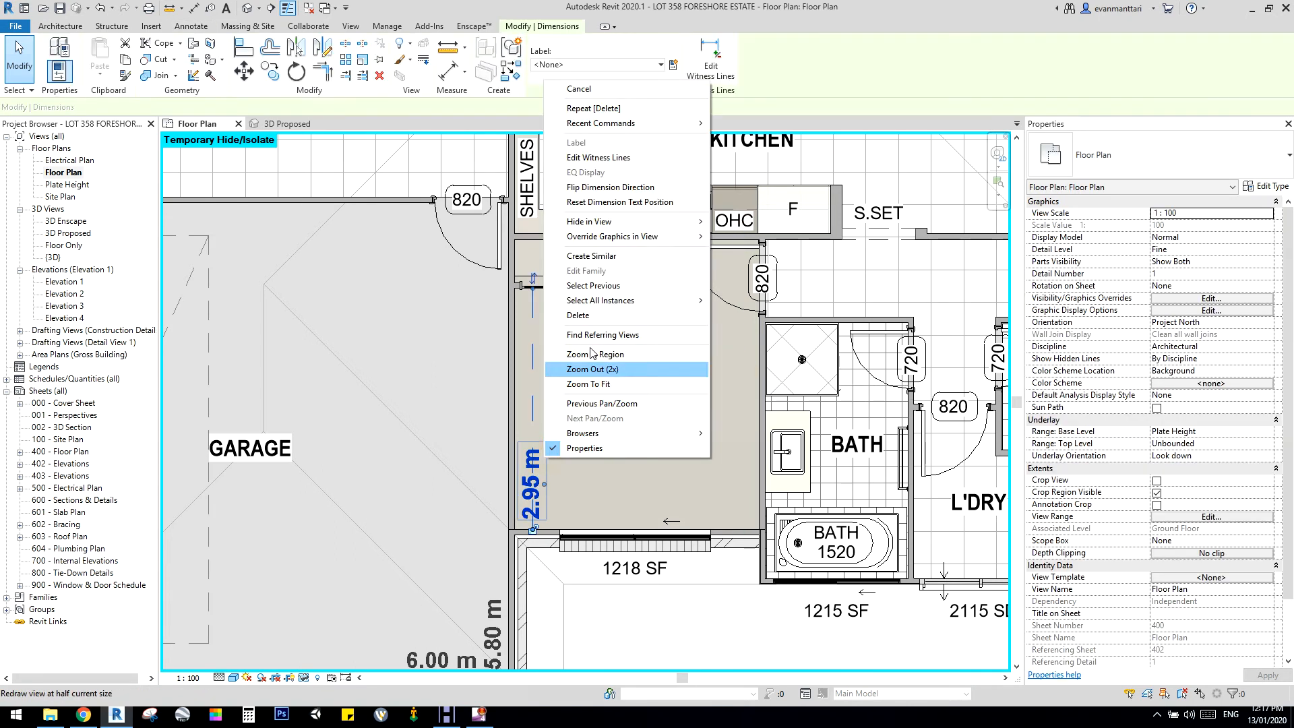
{"action": "left_click", "coordinate": [591, 256]}
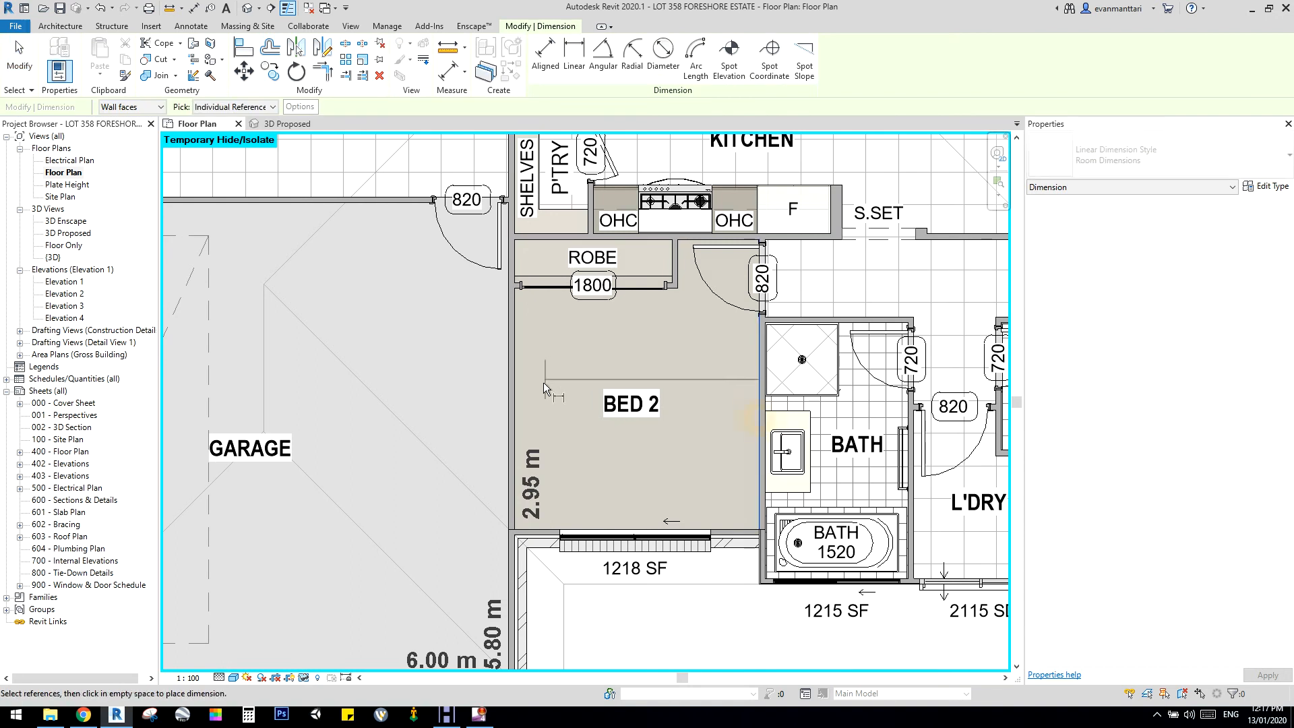
{"action": "left_click", "coordinate": [516, 402]}
{"action": "right_click", "coordinate": [592, 516]}
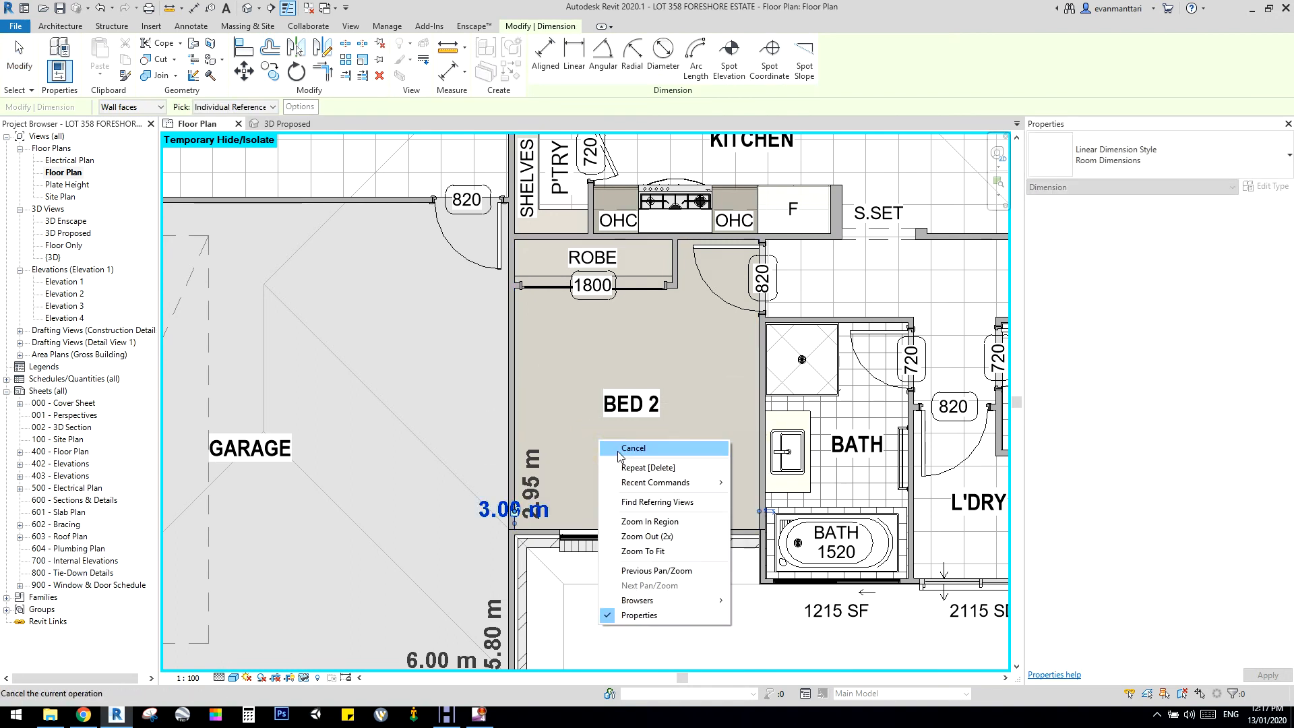
{"action": "left_click", "coordinate": [607, 528]}
{"action": "scroll", "coordinate": [597, 481], "scroll_direction": "up", "scroll_amount": 2}
{"action": "scroll", "coordinate": [535, 533], "scroll_direction": "up", "scroll_amount": 2}
{"action": "mouse_move", "coordinate": [534, 532]}
{"action": "left_mouse_down"}
{"action": "mouse_move", "coordinate": [465, 554]}
{"action": "mouse_move", "coordinate": [593, 602]}
{"action": "mouse_move", "coordinate": [630, 599]}
{"action": "left_mouse_up"}
{"action": "left_click", "coordinate": [681, 423]}
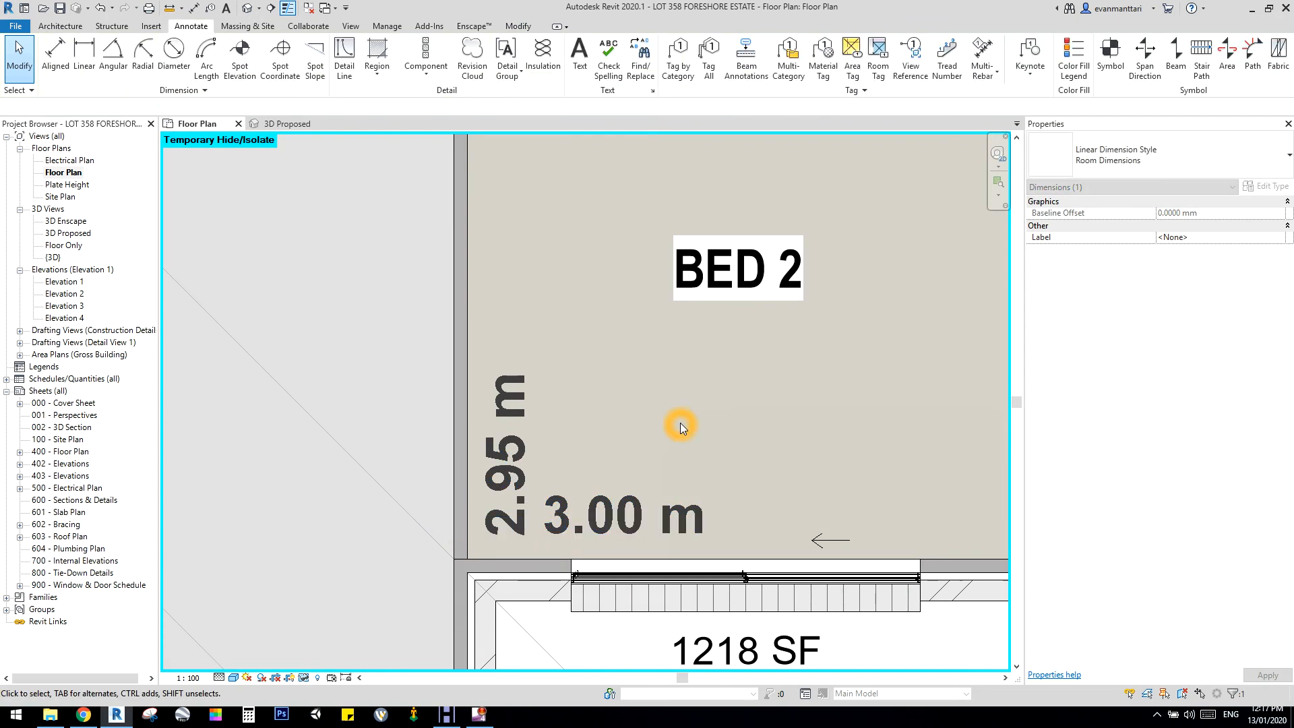
Fine-tune the placement of the Bed 2 width dimension's text beside the depth dimension's text in the corner
{"action": "scroll", "coordinate": [681, 423], "scroll_direction": "down", "scroll_amount": 5}
{"action": "scroll", "coordinate": [505, 525], "scroll_direction": "up", "scroll_amount": 2}
{"action": "left_click", "coordinate": [520, 493]}
{"action": "scroll", "coordinate": [532, 497], "scroll_direction": "up", "scroll_amount": 2}
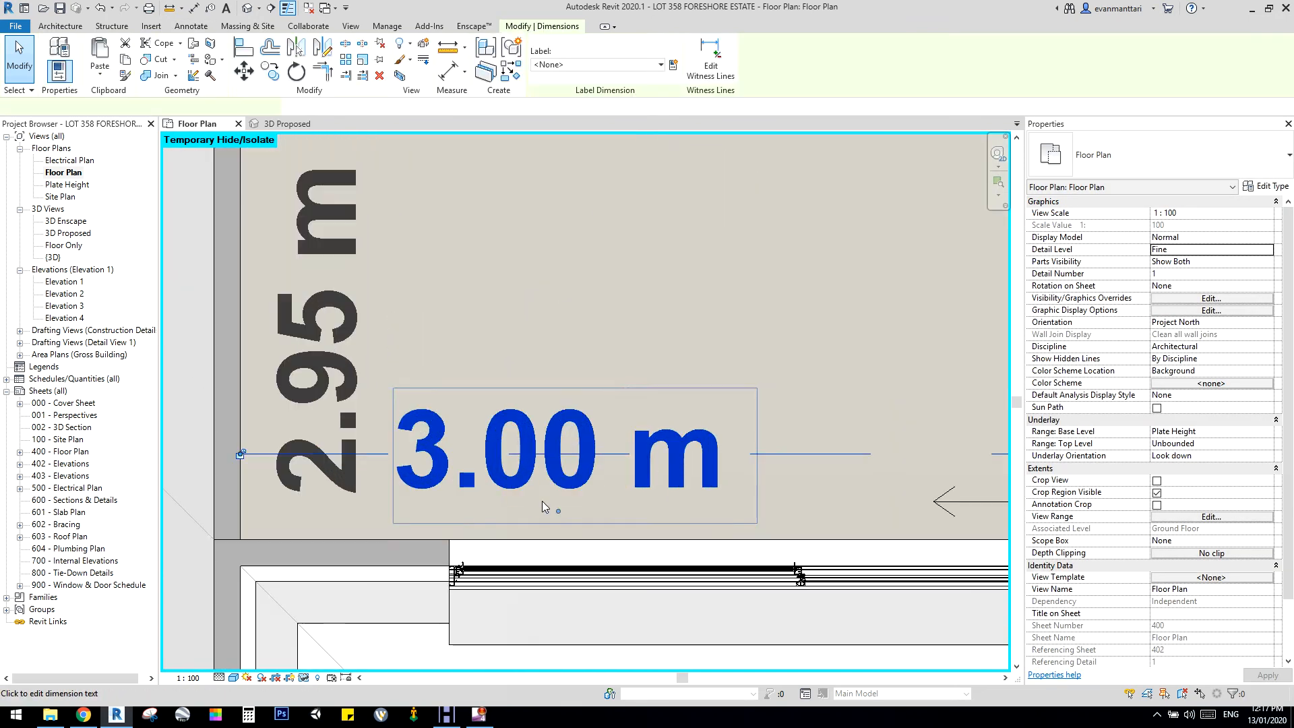
{"action": "left_click_drag", "start_coordinate": [568, 516], "coordinate": [568, 518]}
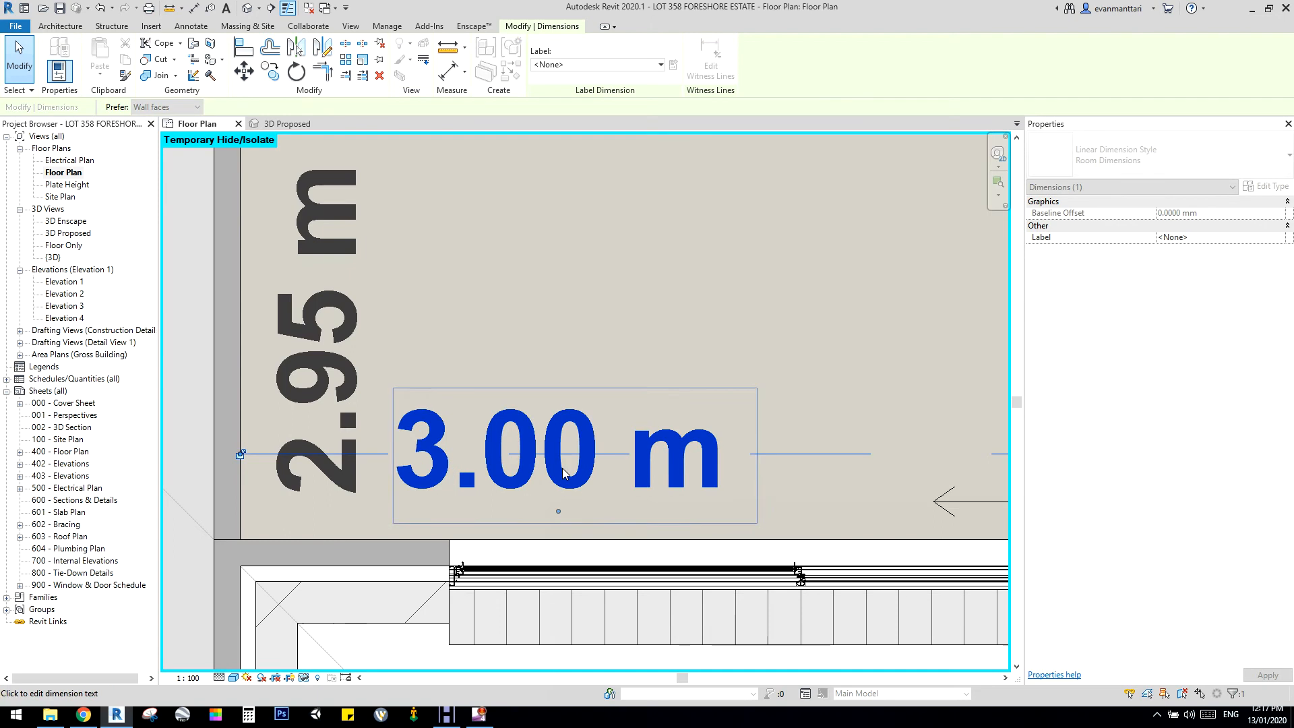
{"action": "scroll", "coordinate": [567, 518], "scroll_direction": "down", "scroll_amount": 4}
{"action": "left_click", "coordinate": [577, 368]}
{"action": "left_click", "coordinate": [572, 407]}
{"action": "scroll", "coordinate": [563, 410], "scroll_direction": "down", "scroll_amount": 3}
Try to create a similar Room Dimensions dimension in Bed 3 from the wall opposite the robe to the robe front
{"action": "left_click", "coordinate": [532, 490]}
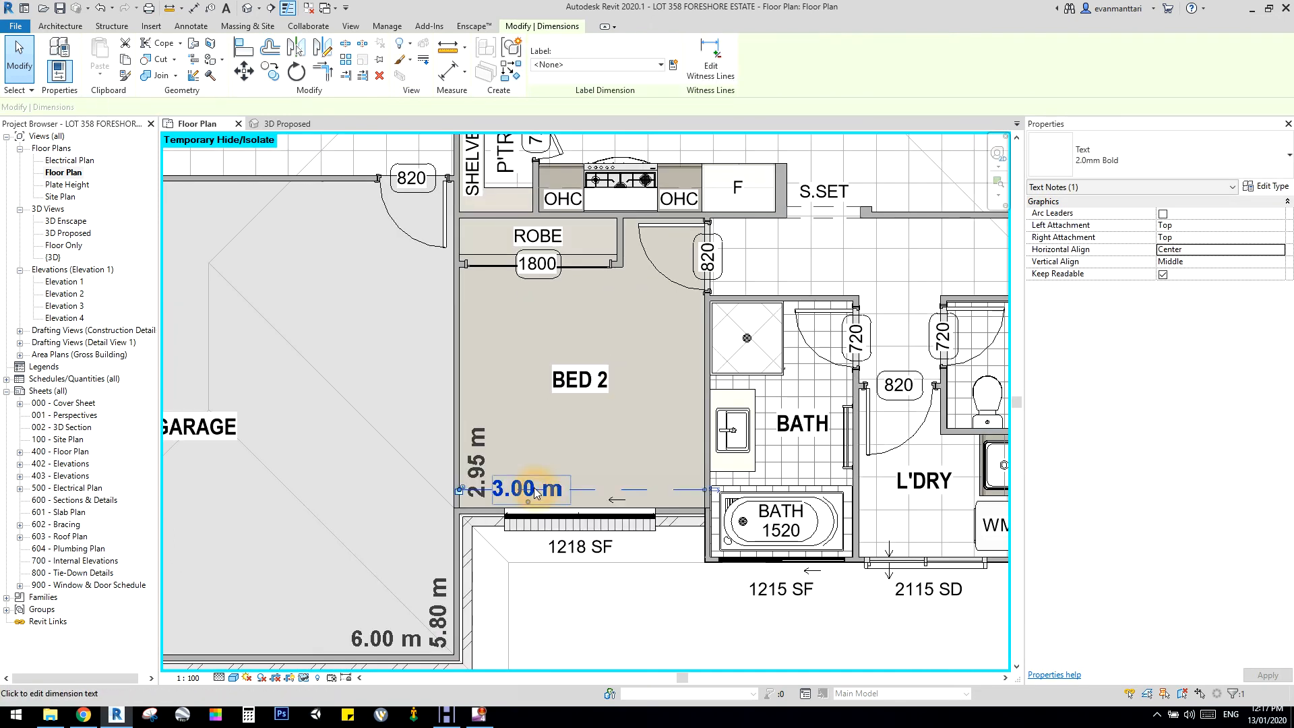
{"action": "scroll", "coordinate": [533, 490], "scroll_direction": "down", "scroll_amount": 2}
{"action": "right_click", "coordinate": [533, 491]}
{"action": "left_click", "coordinate": [659, 286]}
{"action": "middle_click_drag", "start_coordinate": [982, 497], "coordinate": [718, 498]}
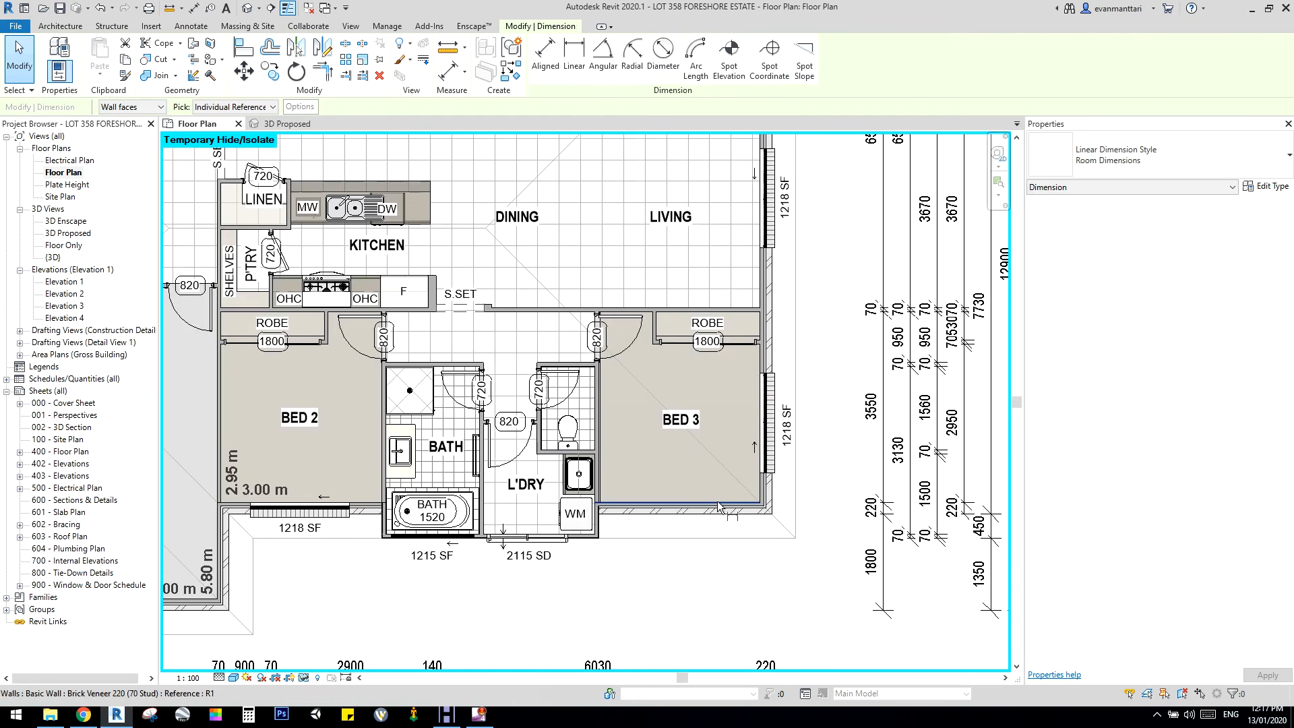
{"action": "left_click", "coordinate": [718, 497]}
{"action": "scroll", "coordinate": [702, 343], "scroll_direction": "up", "scroll_amount": 2}
{"action": "left_click", "coordinate": [596, 341]}
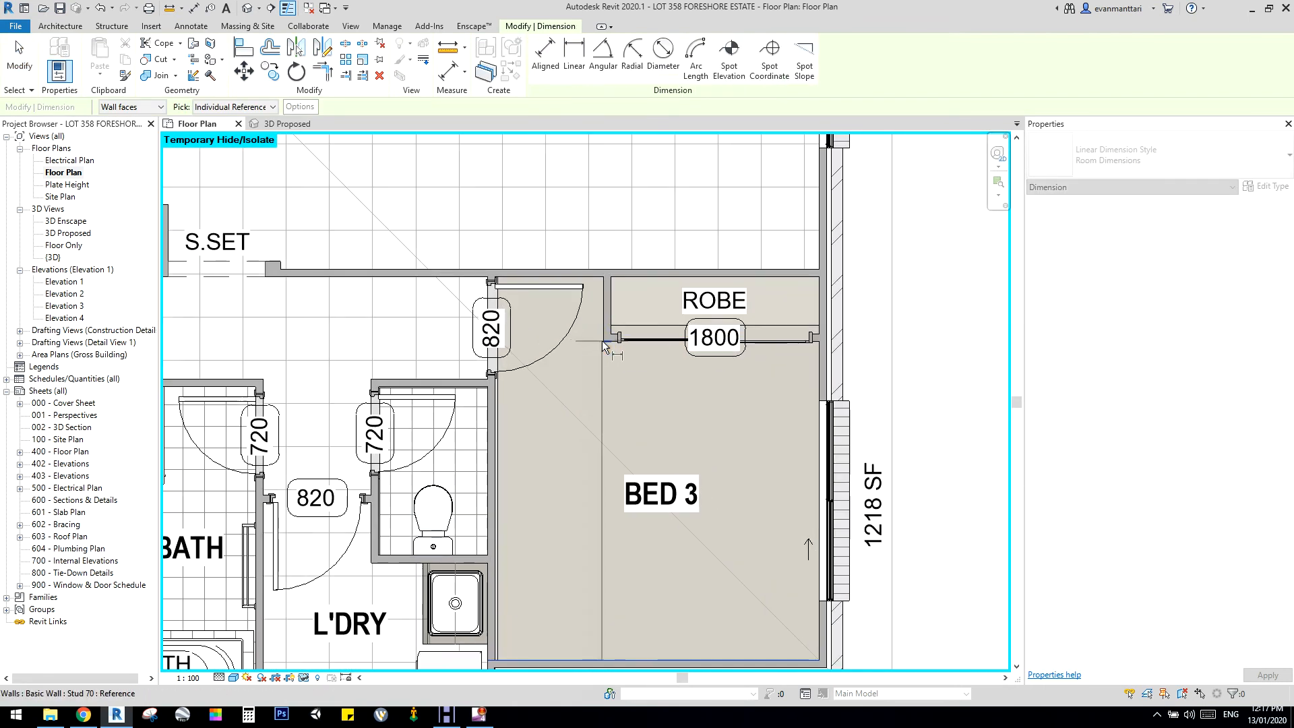
{"action": "left_click", "coordinate": [828, 394]}
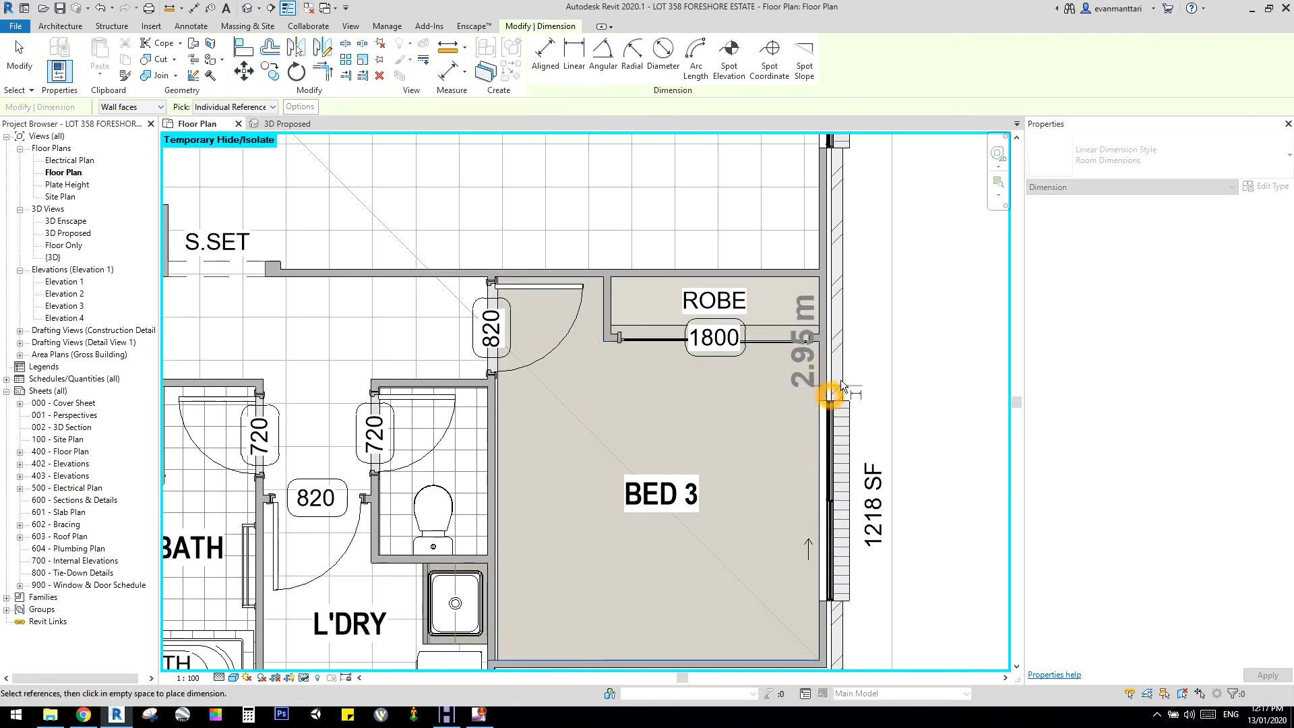
{"action": "right_click", "coordinate": [681, 385]}
{"action": "left_click", "coordinate": [705, 395]}
Dimension Bed 3's depth from the robe wall end to the opposite wall, placing the dimension near the window
{"action": "scroll", "coordinate": [701, 343], "scroll_direction": "down", "scroll_amount": 2}
{"action": "scroll", "coordinate": [641, 349], "scroll_direction": "up", "scroll_amount": 4}
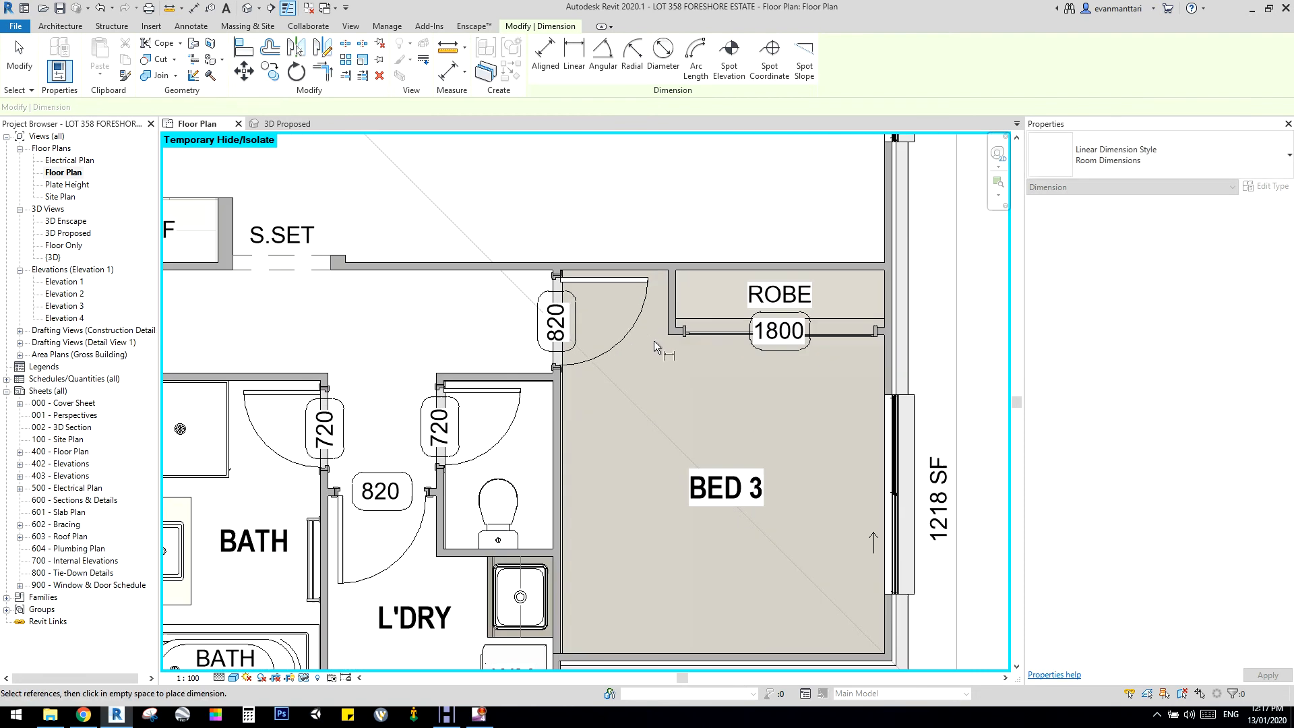
{"action": "scroll", "coordinate": [678, 334], "scroll_direction": "up", "scroll_amount": 2}
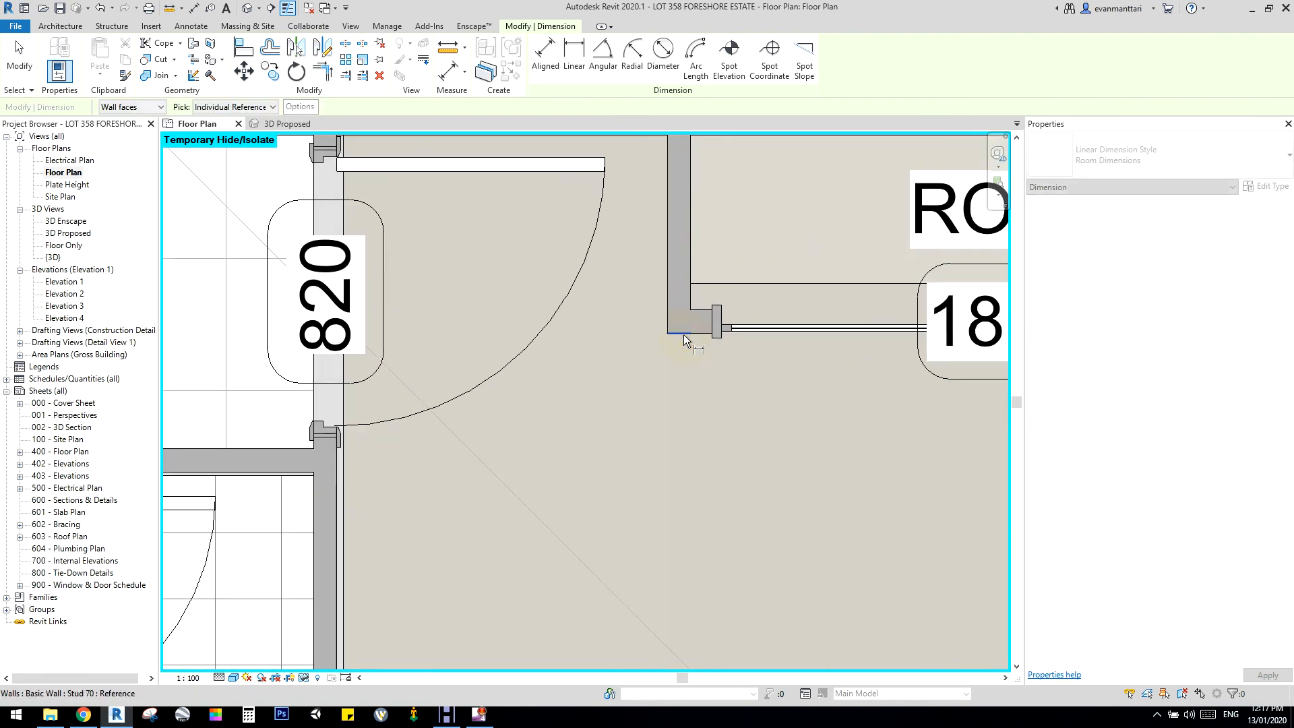
{"action": "left_click", "coordinate": [701, 334]}
{"action": "scroll", "coordinate": [713, 333], "scroll_direction": "up", "scroll_amount": 4}
{"action": "left_click", "coordinate": [707, 330]}
{"action": "scroll", "coordinate": [707, 330], "scroll_direction": "down", "scroll_amount": 5}
{"action": "middle_click_drag", "start_coordinate": [793, 504], "coordinate": [634, 299]}
{"action": "left_click", "coordinate": [792, 611]}
{"action": "scroll", "coordinate": [835, 491], "scroll_direction": "down", "scroll_amount": 2}
{"action": "left_click", "coordinate": [823, 483]}
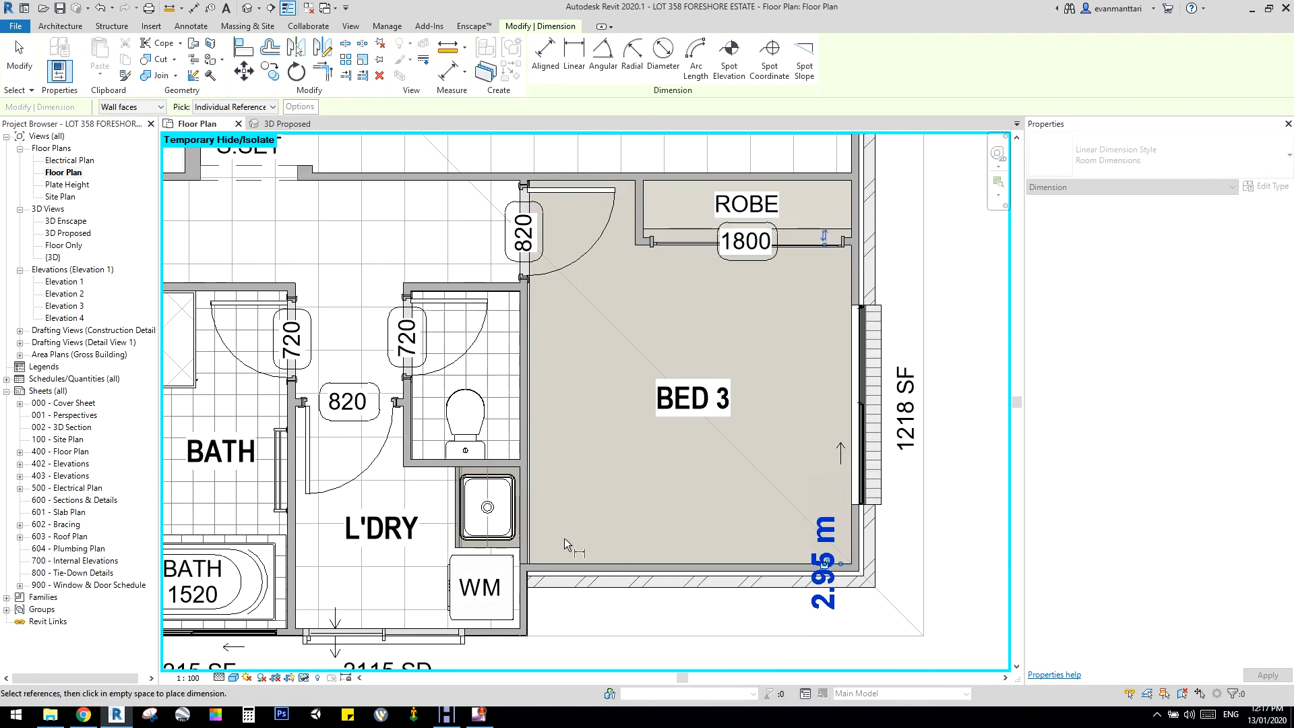
{"action": "scroll", "coordinate": [534, 539], "scroll_direction": "up", "scroll_amount": 4}
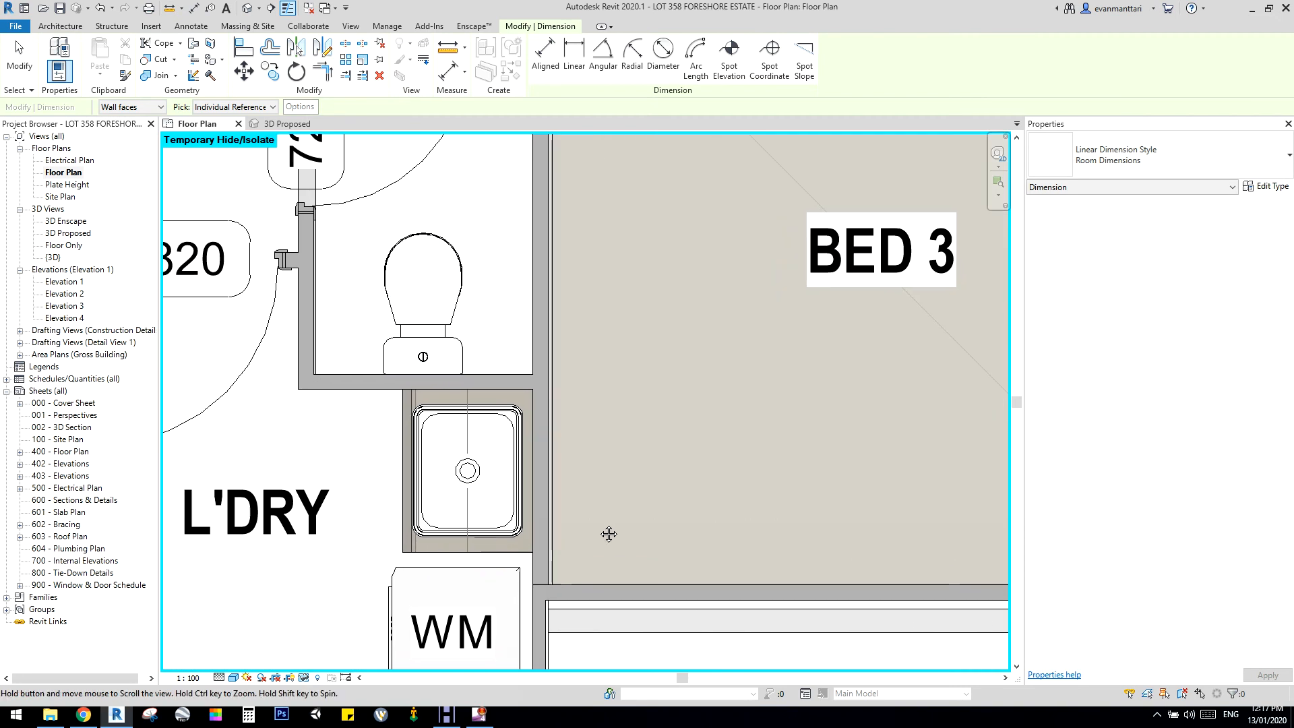
{"action": "key", "text": "Escape"}
{"action": "scroll", "coordinate": [587, 542], "scroll_direction": "up", "scroll_amount": 5}
{"action": "double_click", "coordinate": [588, 540]}
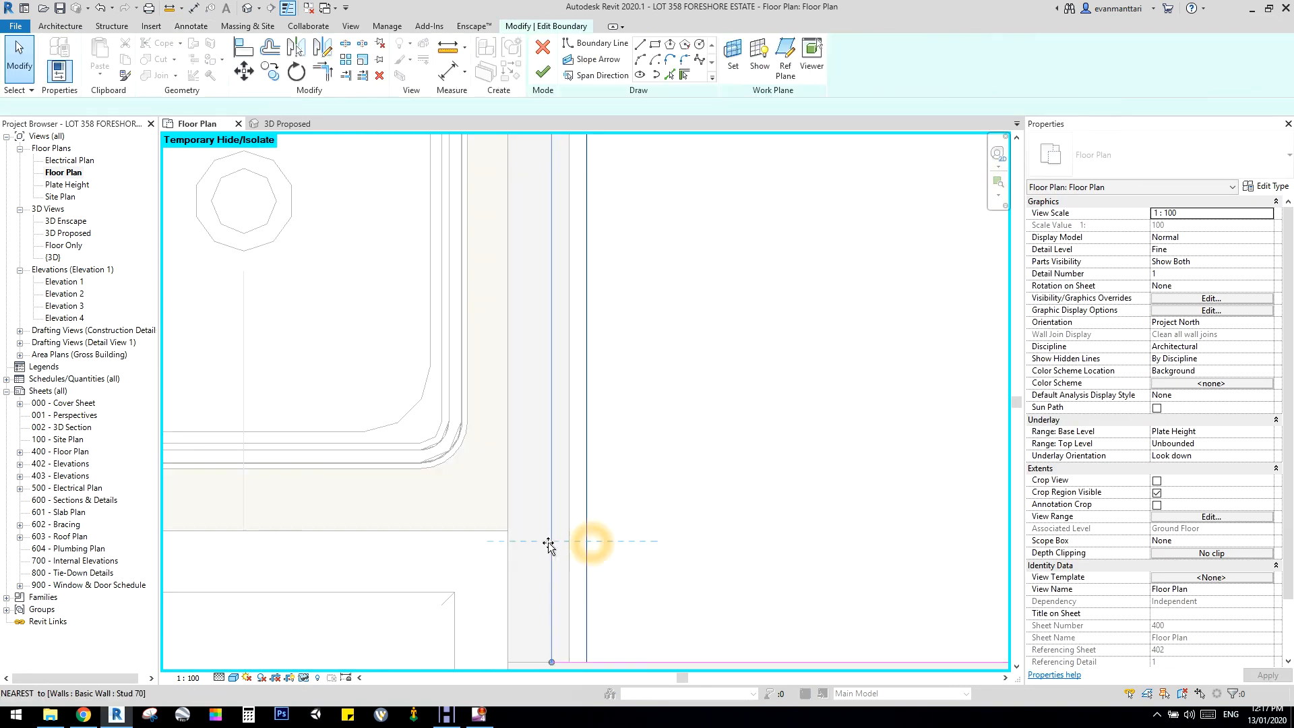
{"action": "left_click", "coordinate": [575, 543]}
{"action": "scroll", "coordinate": [617, 275], "scroll_direction": "down", "scroll_amount": 3}
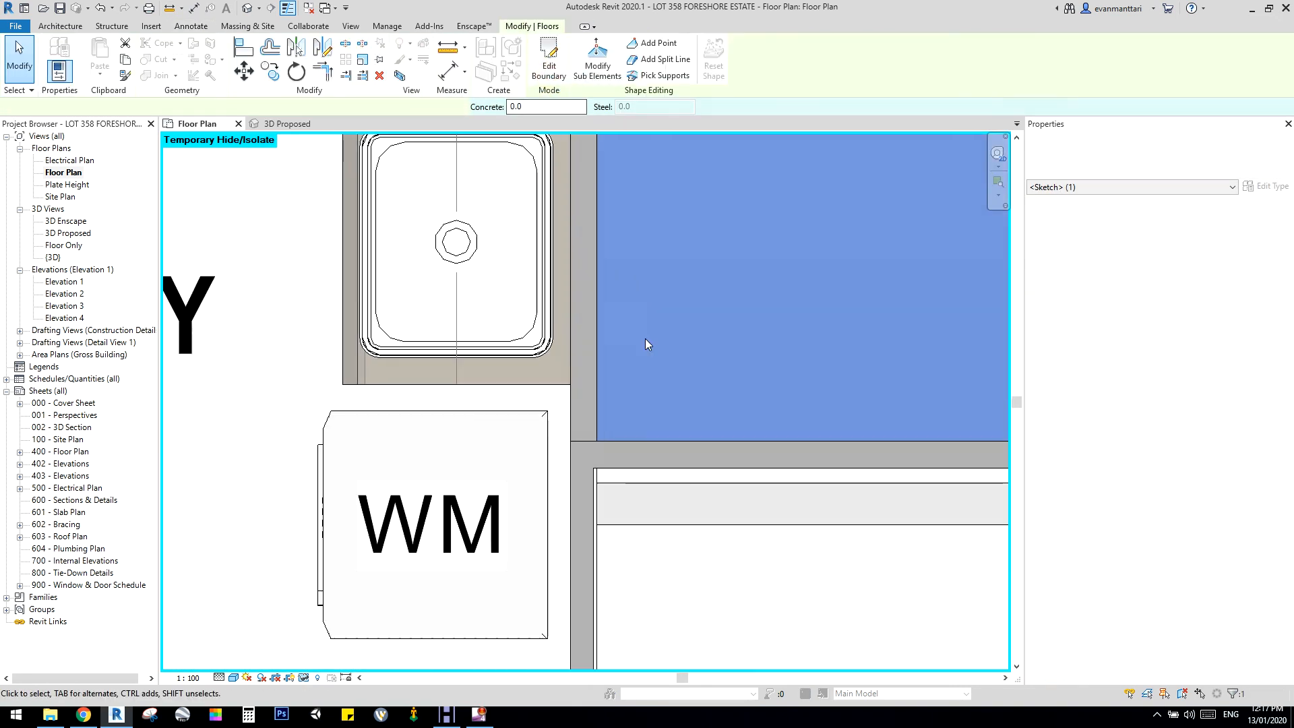
Add an aligned dimension across Bed 3 between the laundry wall and the window wall, with its text inside the window-side corner
{"action": "key", "text": "d"}
{"action": "key", "text": "i"}
{"action": "left_click", "coordinate": [597, 374]}
{"action": "scroll", "coordinate": [598, 374], "scroll_direction": "down", "scroll_amount": 3}
{"action": "middle_click_drag", "start_coordinate": [928, 349], "coordinate": [680, 376]}
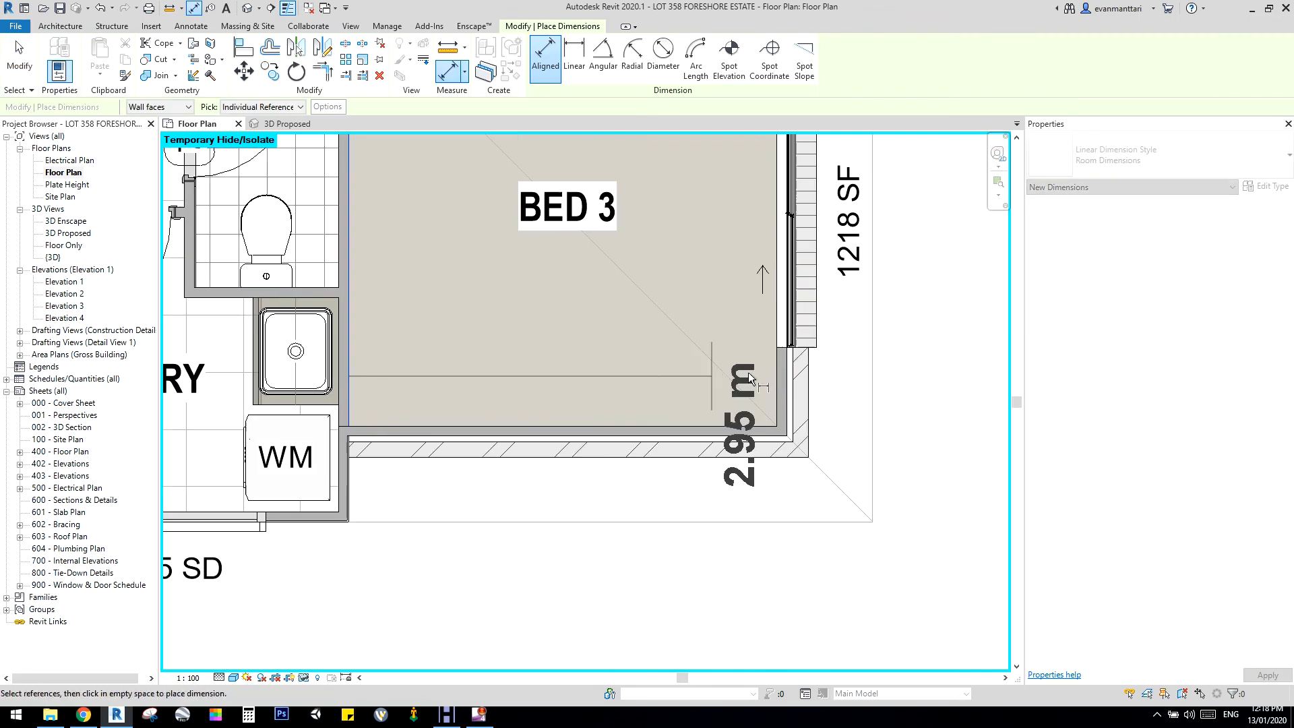
{"action": "left_click", "coordinate": [782, 370]}
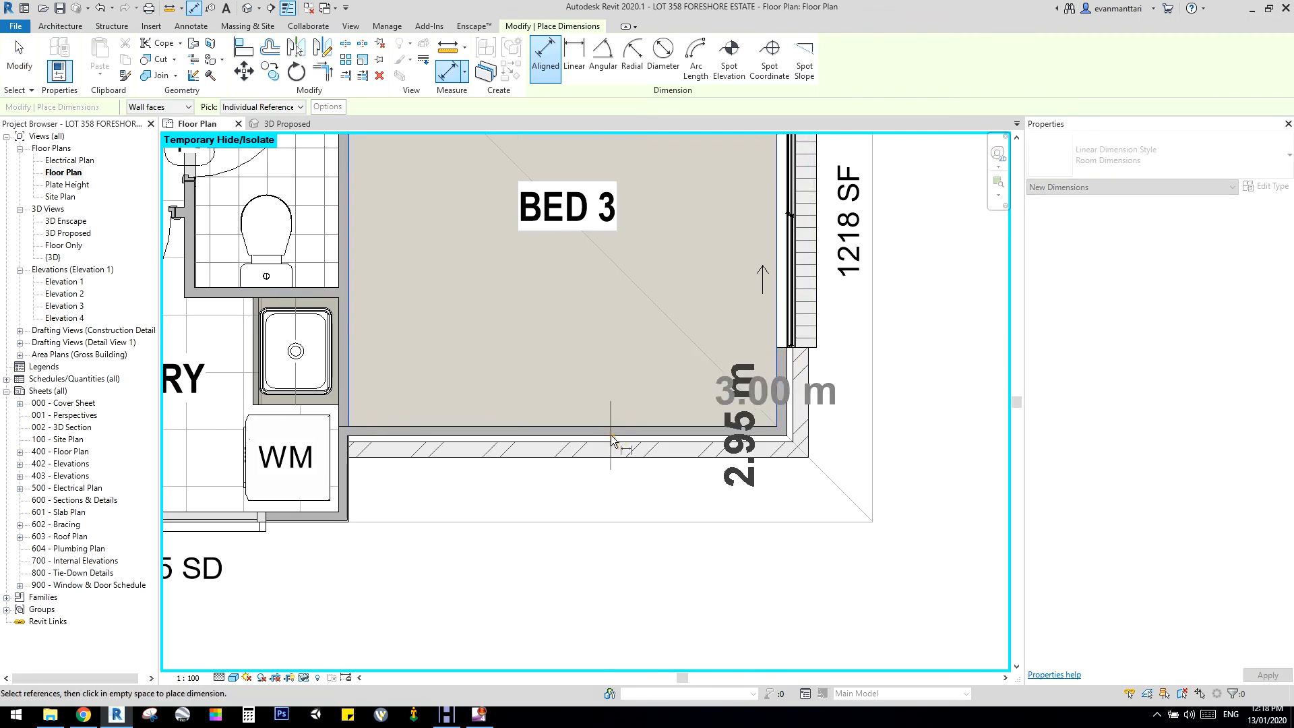
{"action": "left_click", "coordinate": [611, 435]}
{"action": "scroll", "coordinate": [709, 389], "scroll_direction": "up", "scroll_amount": 3}
{"action": "key", "text": "Escape"}
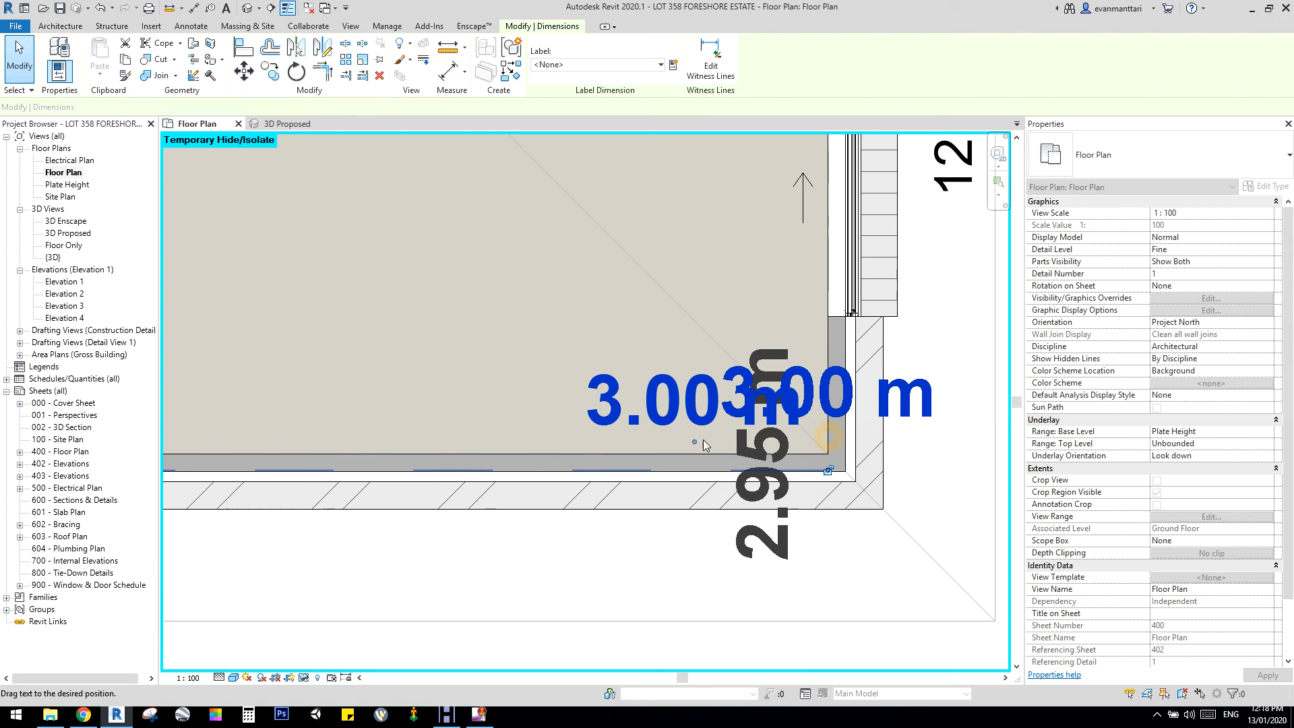
{"action": "left_click_drag", "start_coordinate": [703, 445], "coordinate": [711, 451]}
Move the Bed 3 depth dimension's text up inside the room, just above the width dimension's text
{"action": "left_click", "coordinate": [766, 457]}
{"action": "left_click_drag", "start_coordinate": [802, 457], "coordinate": [780, 253]}
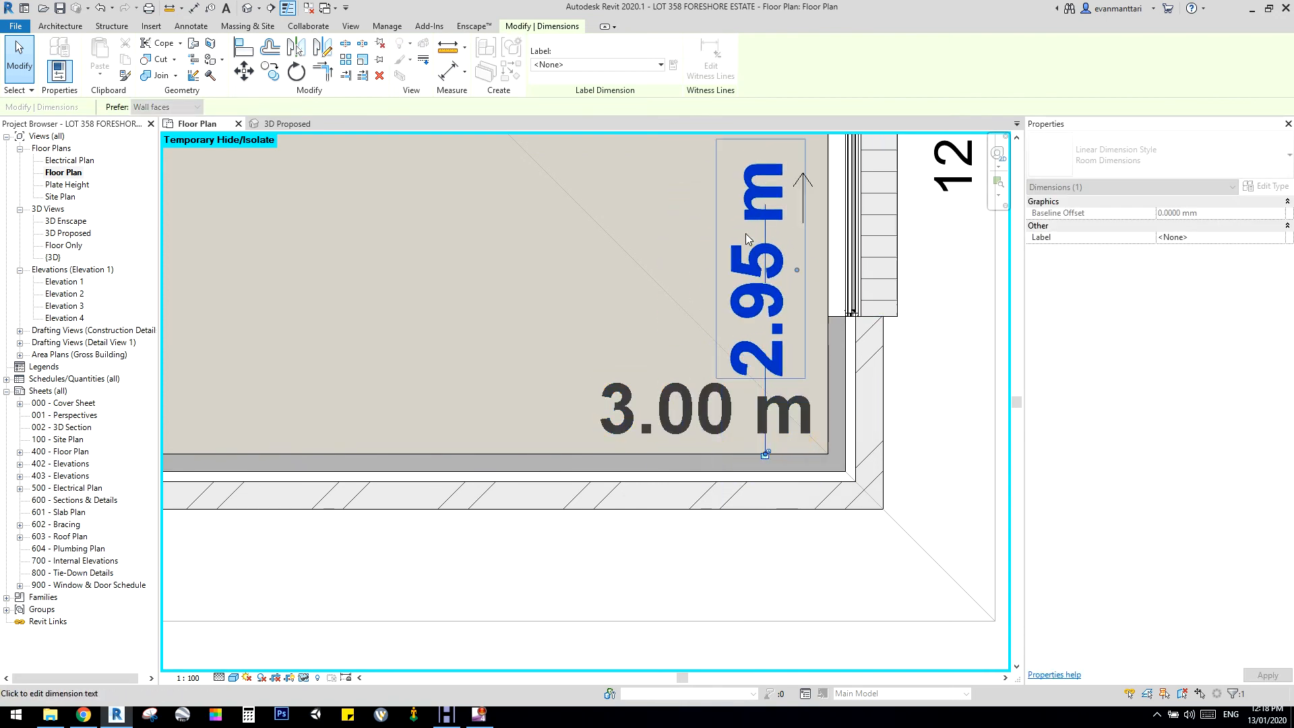
{"action": "middle_click_drag", "start_coordinate": [779, 248], "coordinate": [747, 362]}
{"action": "scroll", "coordinate": [763, 307], "scroll_direction": "up", "scroll_amount": 4}
{"action": "scroll", "coordinate": [755, 330], "scroll_direction": "down", "scroll_amount": 2}
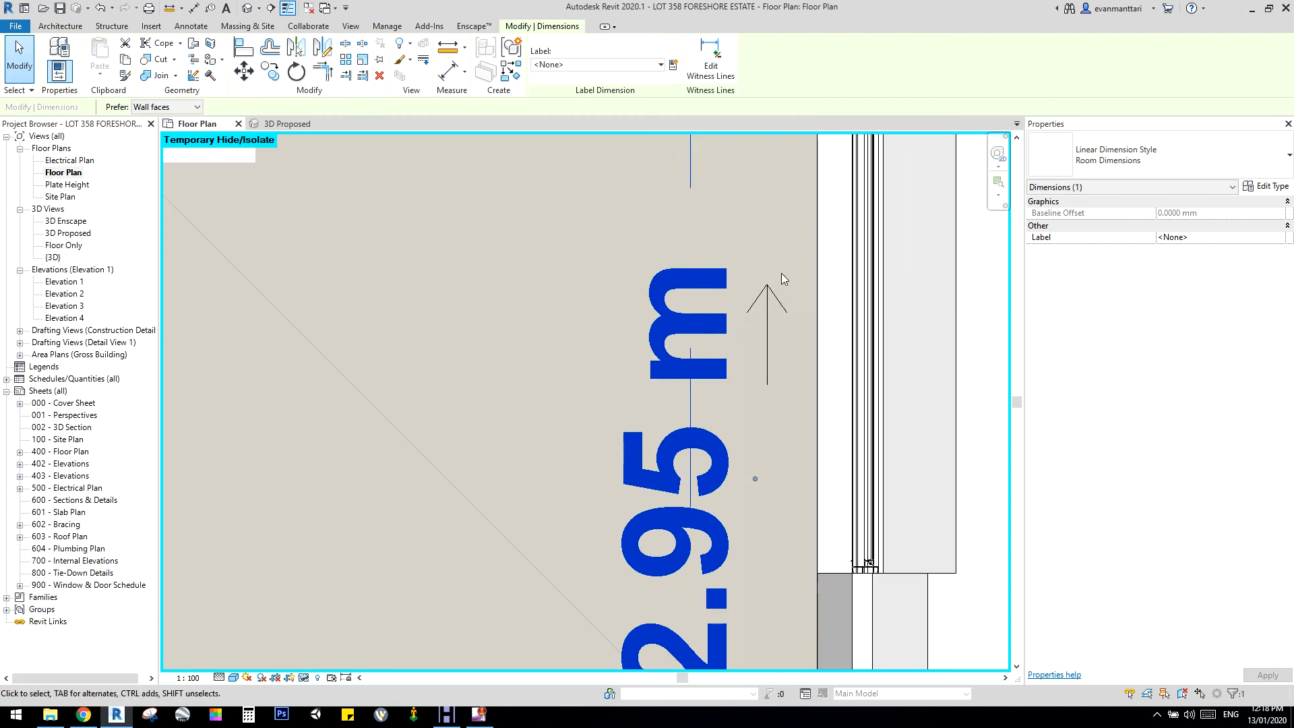
{"action": "scroll", "coordinate": [780, 294], "scroll_direction": "down", "scroll_amount": 2}
{"action": "scroll", "coordinate": [770, 392], "scroll_direction": "up", "scroll_amount": 1}
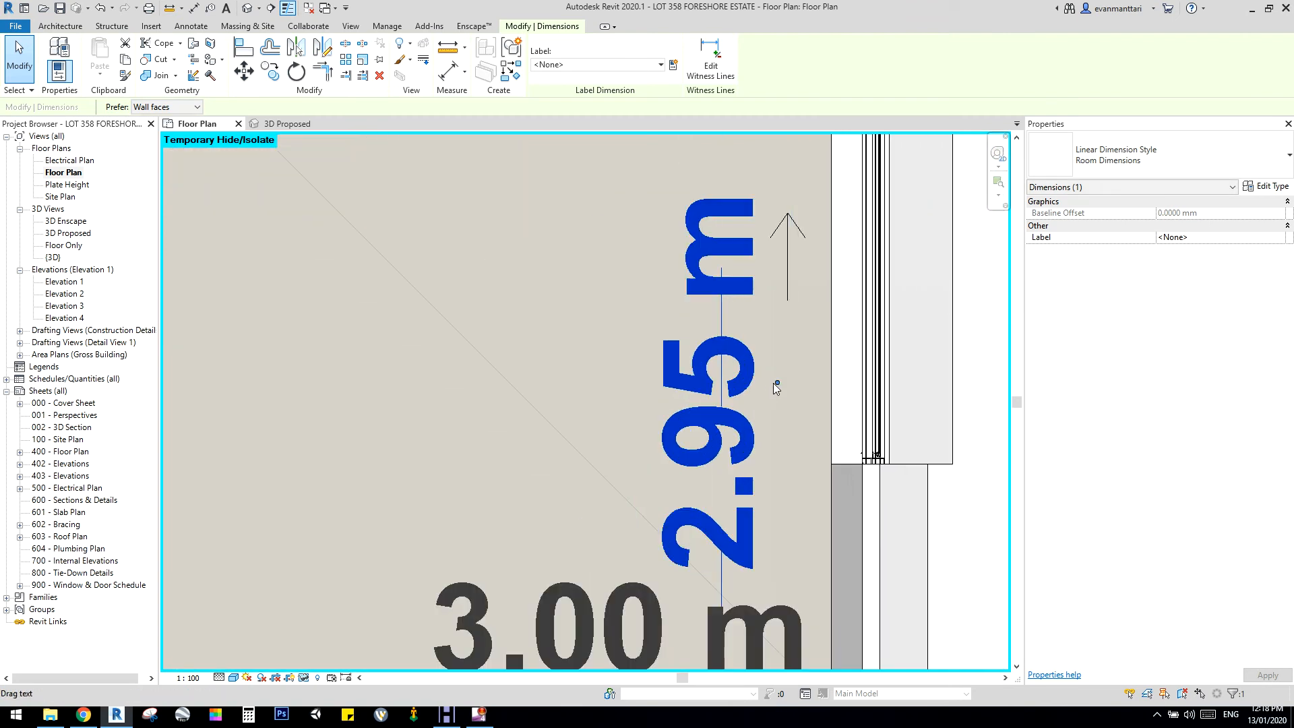
{"action": "scroll", "coordinate": [824, 381], "scroll_direction": "down", "scroll_amount": 4}
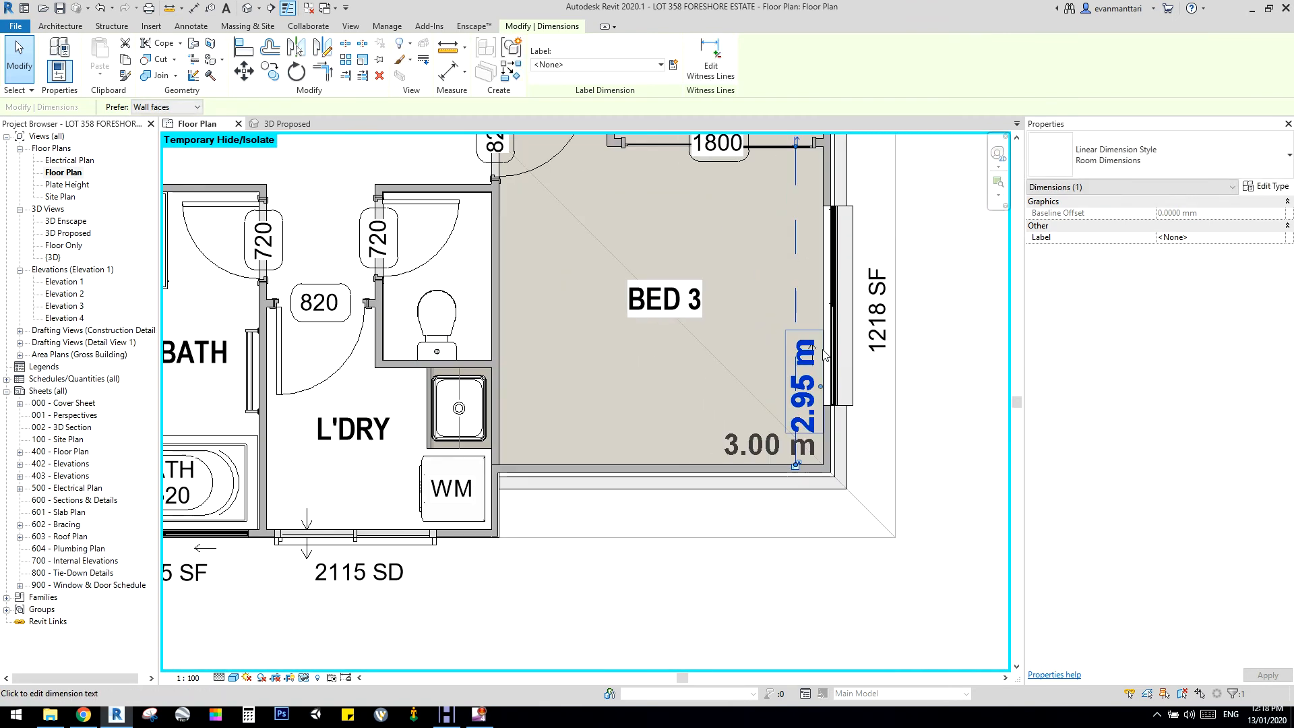
{"action": "scroll", "coordinate": [815, 354], "scroll_direction": "up", "scroll_amount": 2}
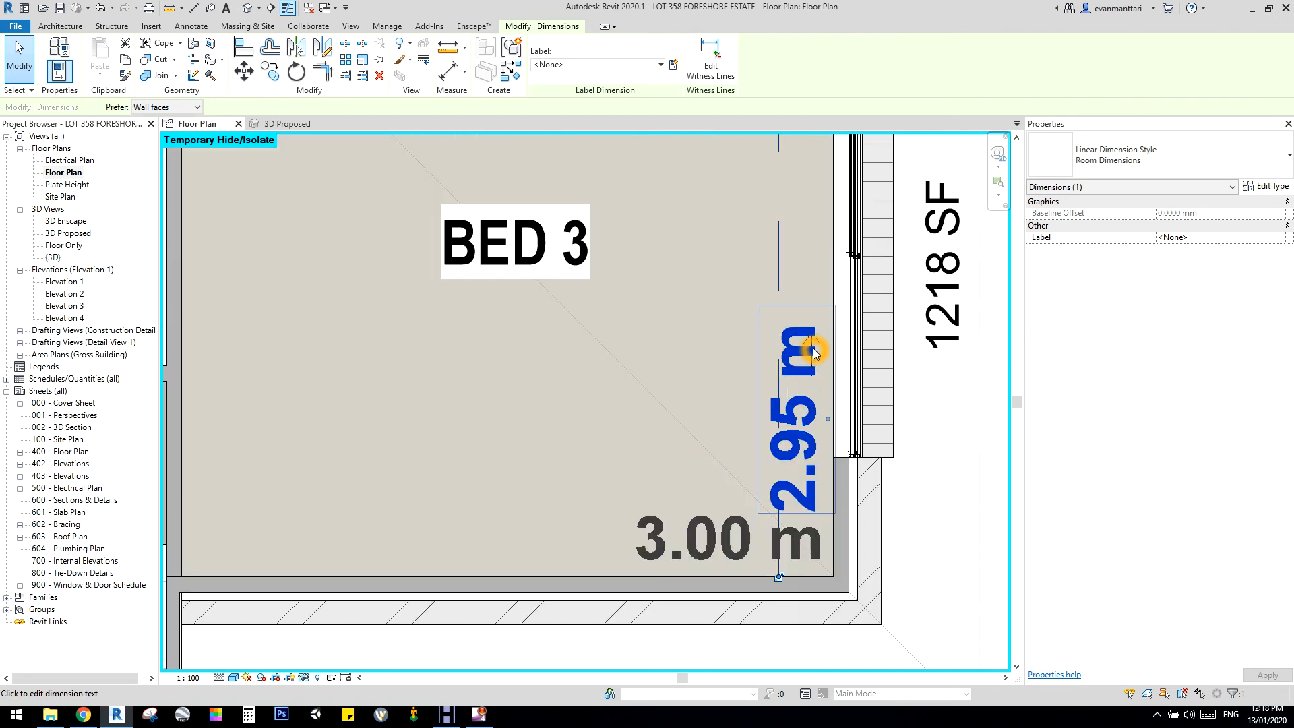
Set the Bed 3 window's arrow offset to 300
{"action": "left_click", "coordinate": [855, 357]}
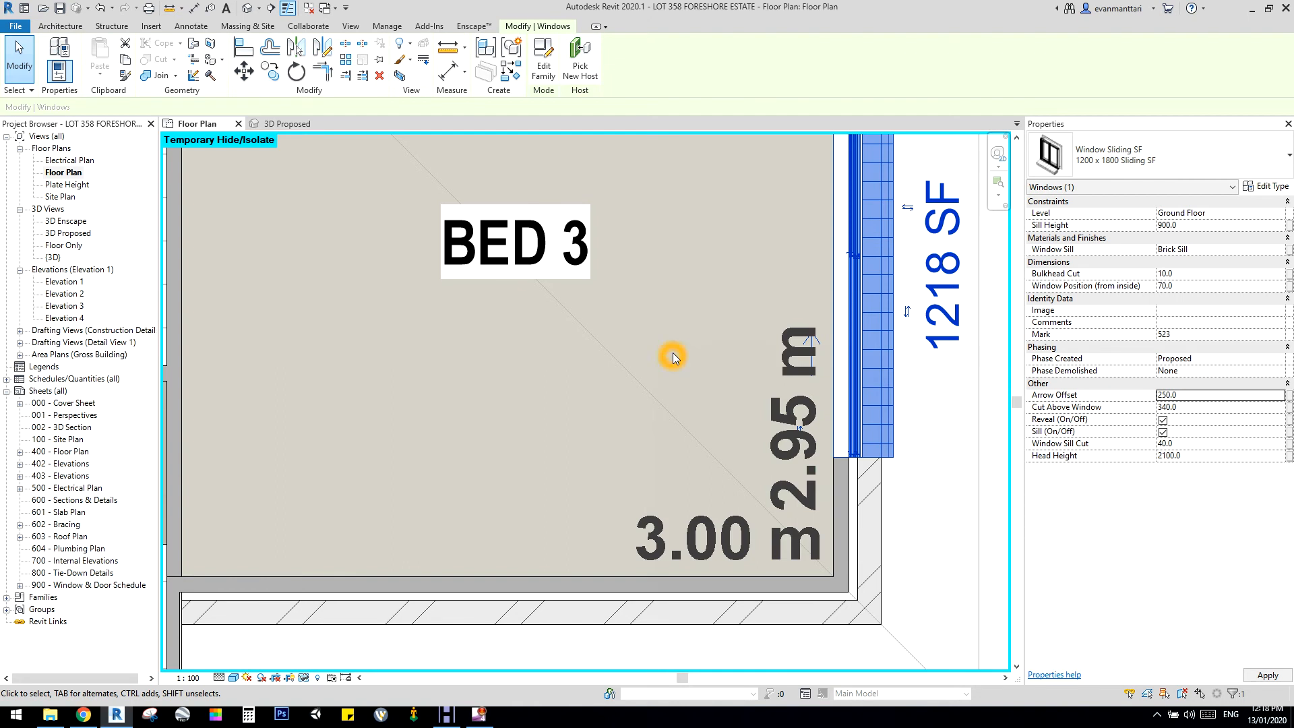
{"action": "left_click", "coordinate": [1208, 394]}
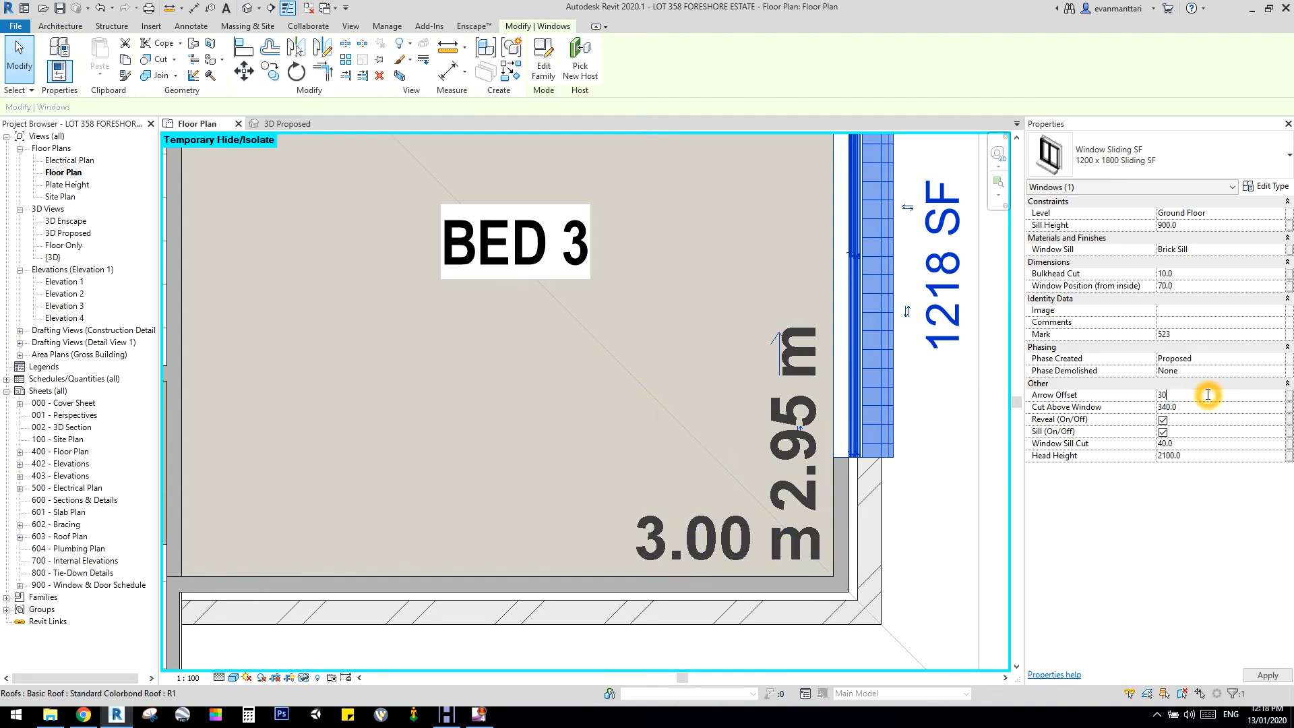
{"action": "left_click", "coordinate": [924, 557]}
{"action": "scroll", "coordinate": [870, 567], "scroll_direction": "down", "scroll_amount": 3}
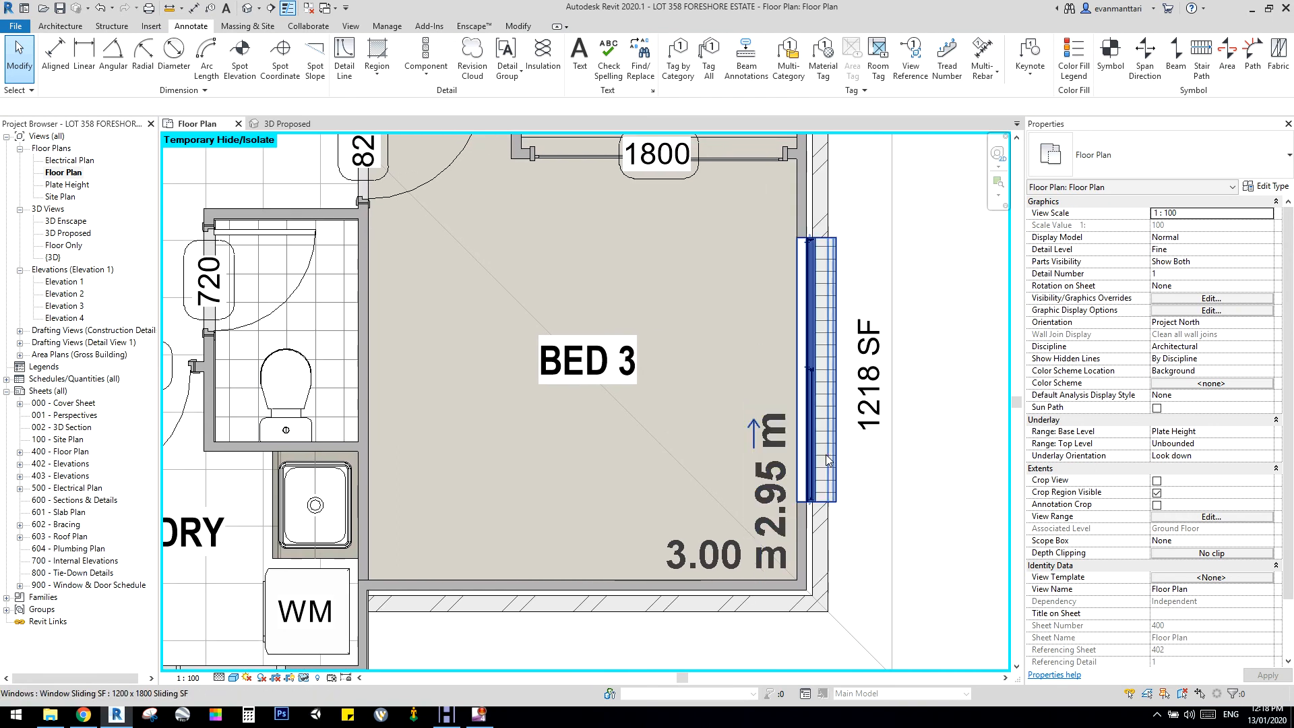
Try to set the Bed 3 window's arrow offset to -300
{"action": "left_click", "coordinate": [803, 465]}
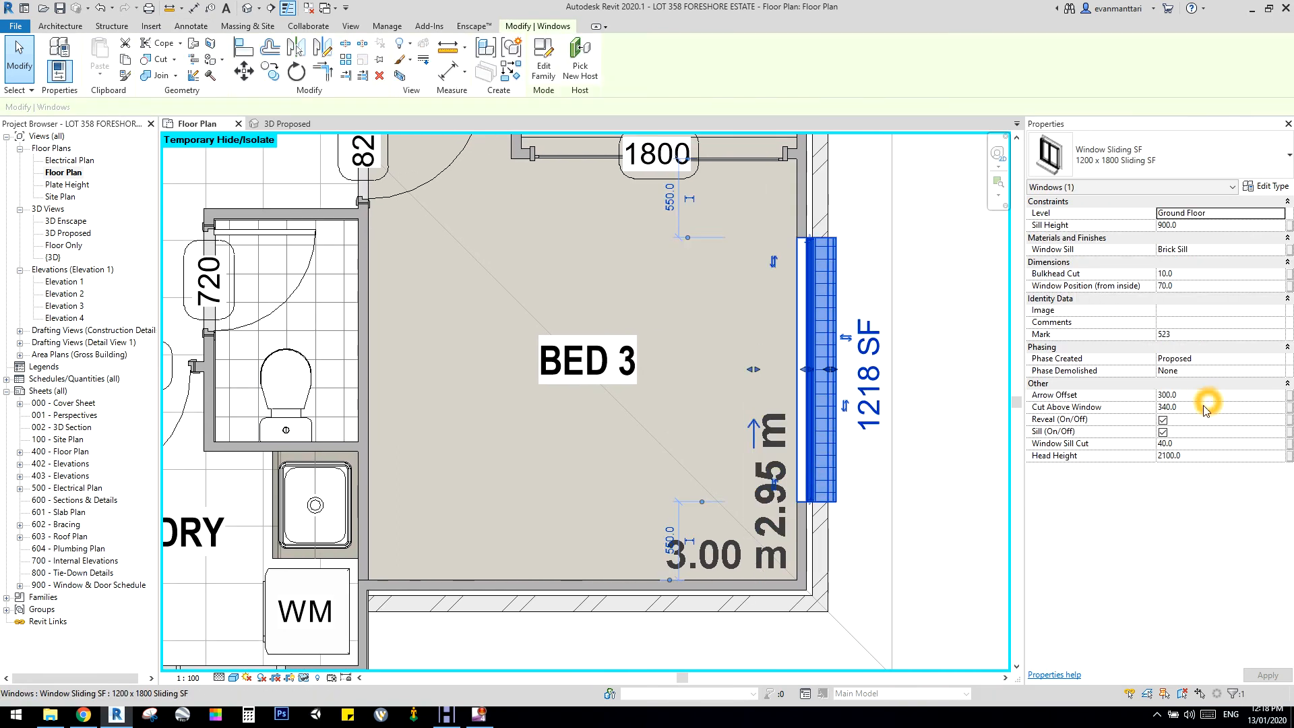
{"action": "left_click", "coordinate": [1204, 409]}
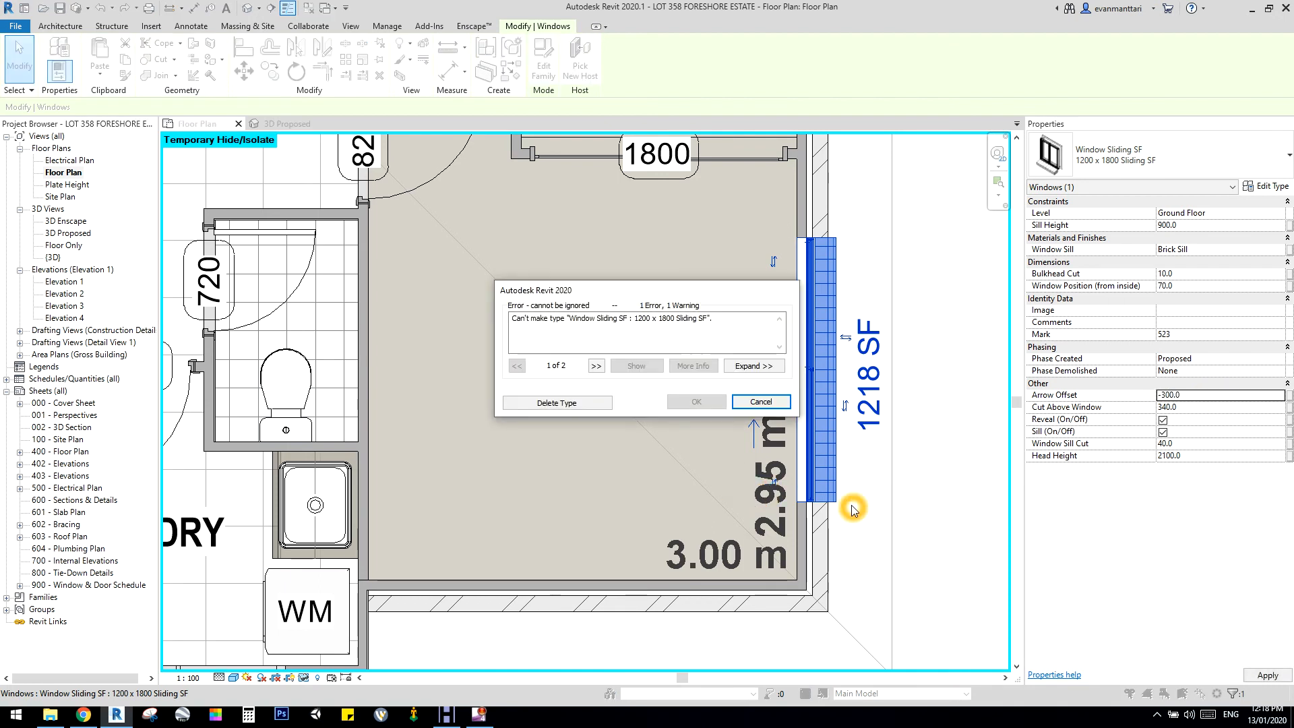
{"action": "left_click", "coordinate": [760, 401]}
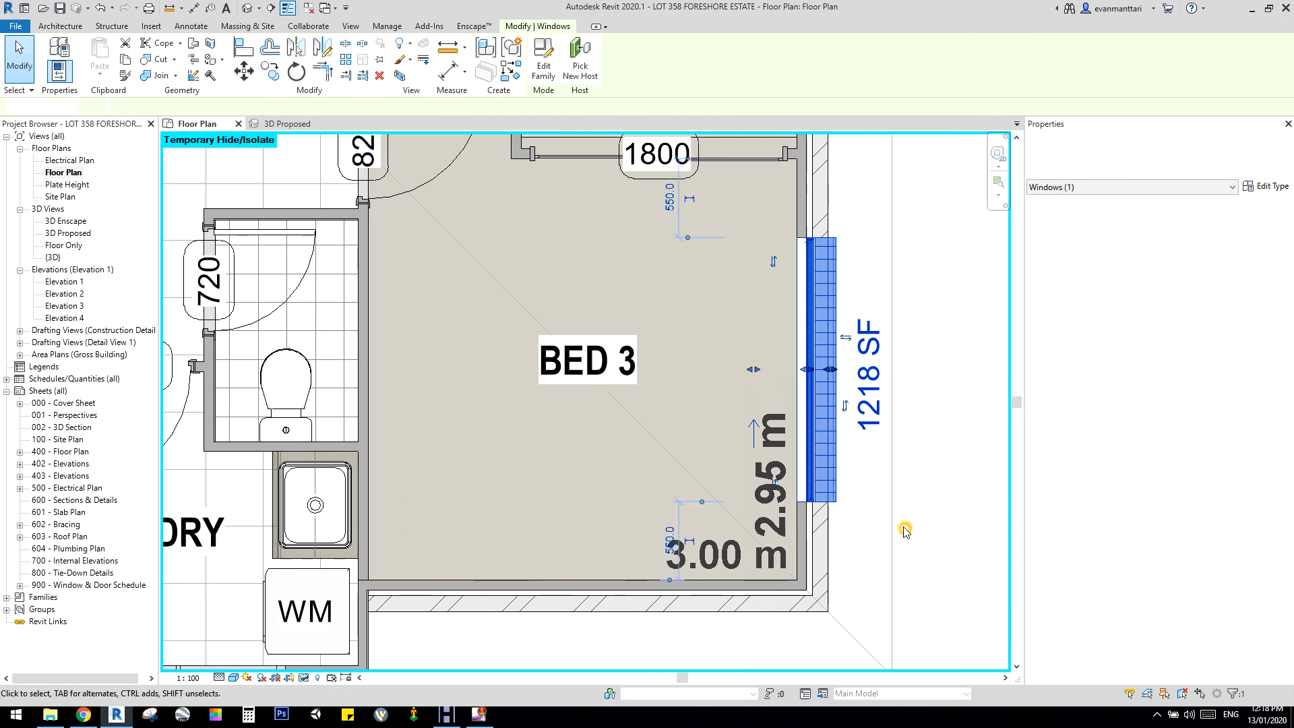
{"action": "scroll", "coordinate": [904, 530], "scroll_direction": "down", "scroll_amount": 2}
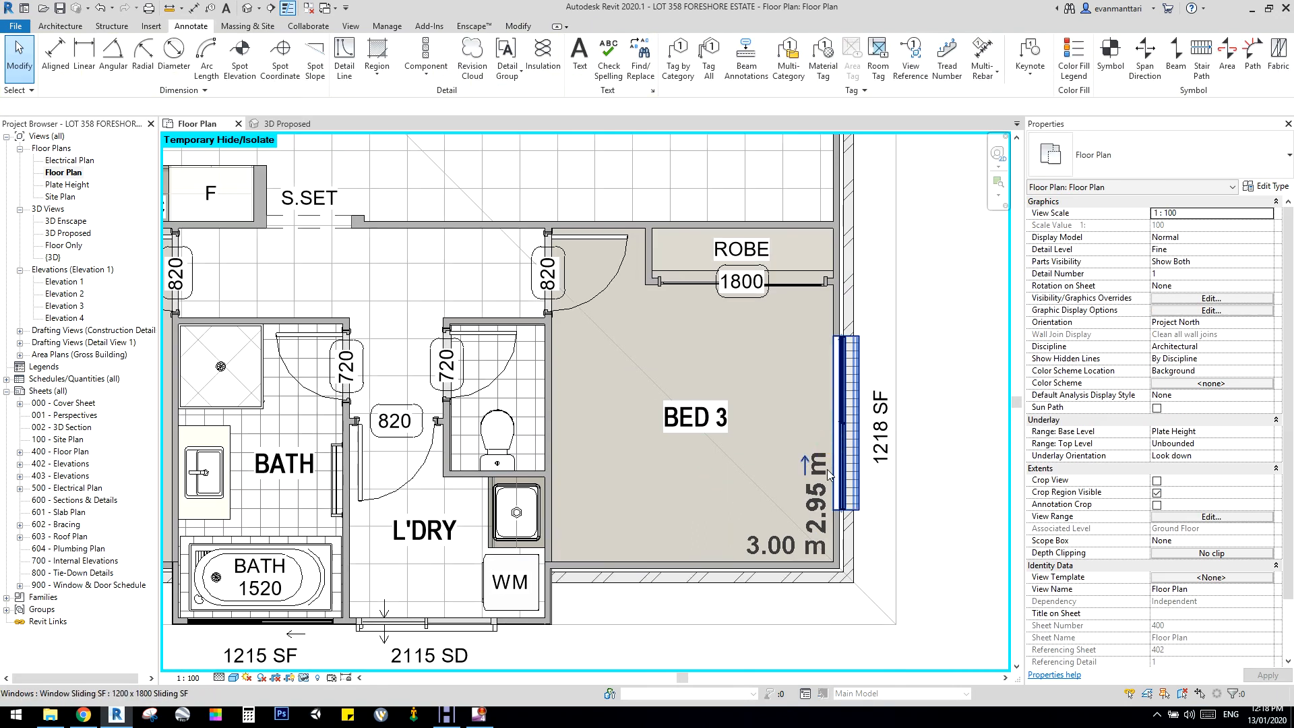
Shift the Bed 3 depth dimension slightly away from the window wall
{"action": "scroll", "coordinate": [829, 468], "scroll_direction": "up", "scroll_amount": 5}
{"action": "left_click", "coordinate": [837, 472]}
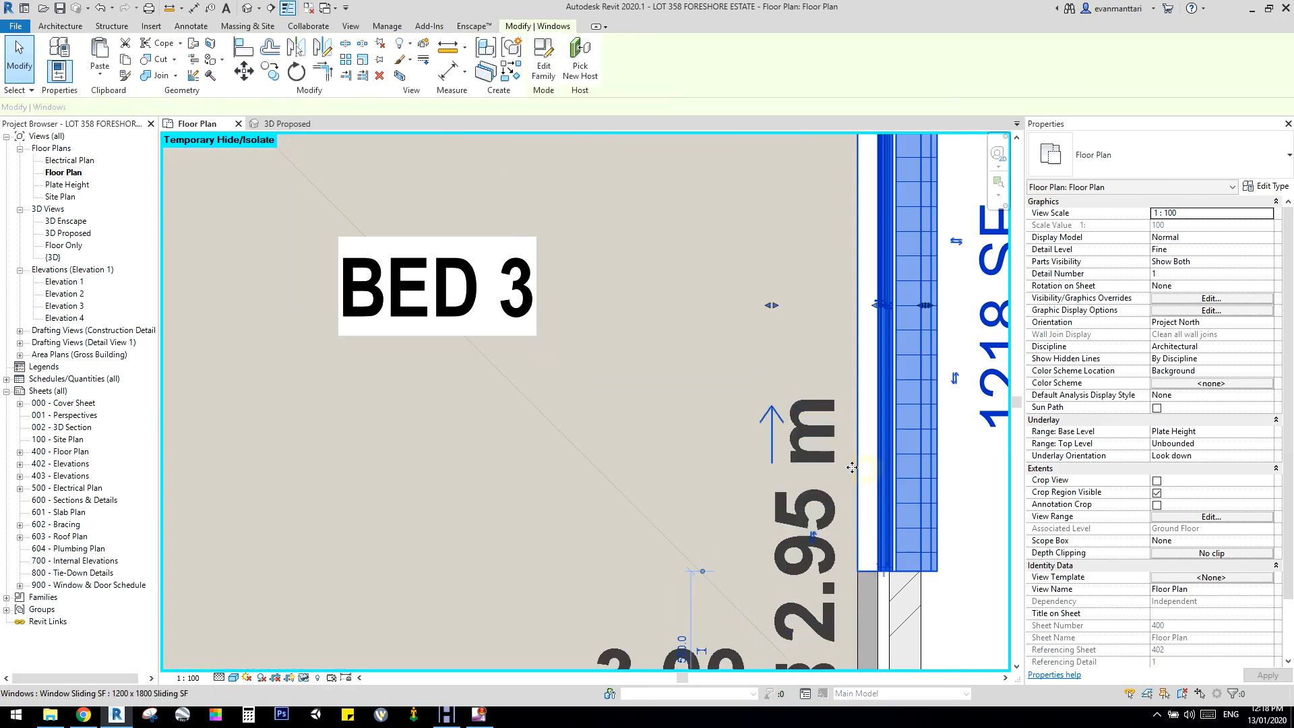
{"action": "left_click", "coordinate": [804, 514]}
{"action": "left_click_drag", "start_coordinate": [803, 514], "coordinate": [792, 354]}
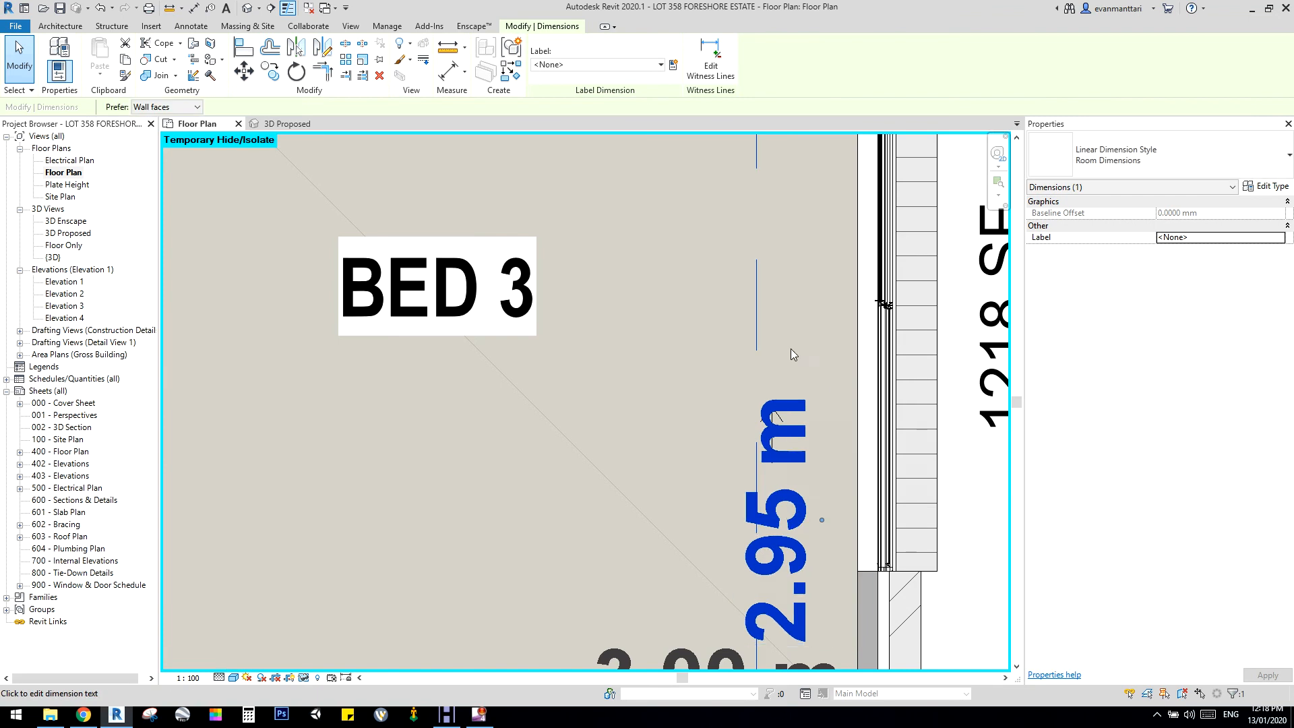
Set the Bed 3 window's arrow offset to 30 after trying 50, and nudge the depth dimension back toward the window
{"action": "left_click", "coordinate": [873, 430]}
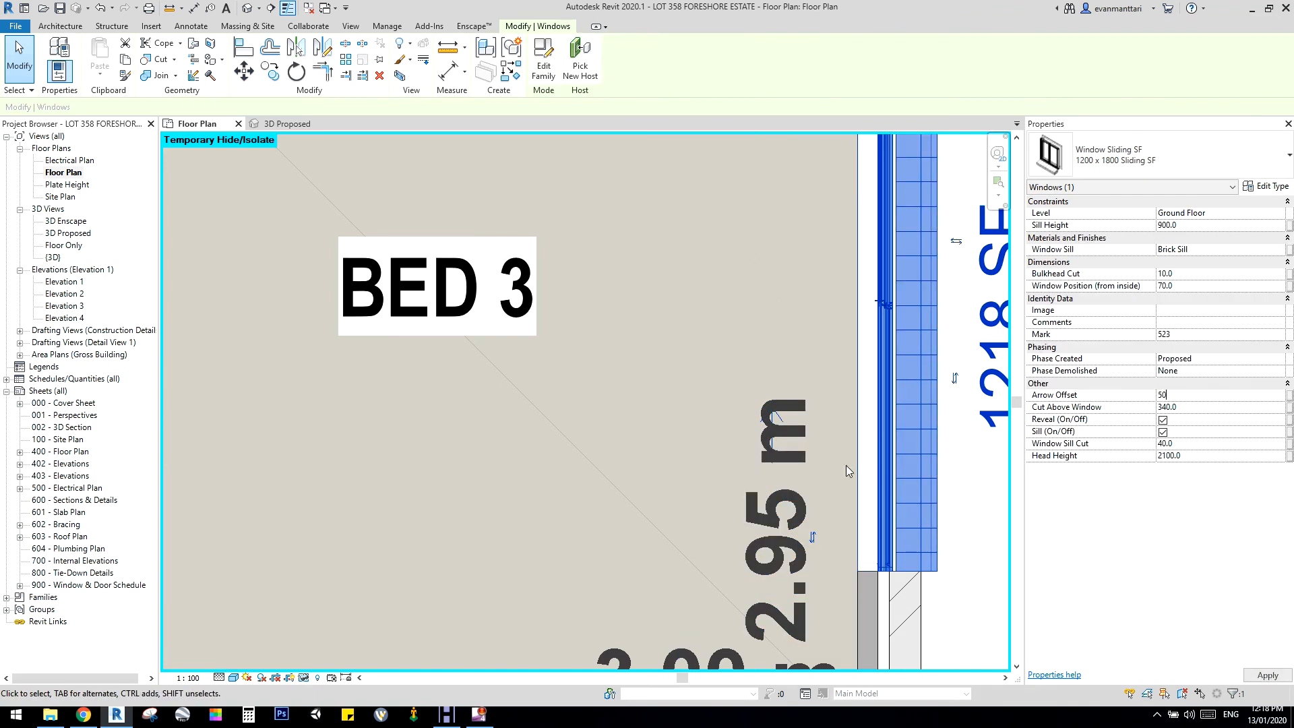
{"action": "scroll", "coordinate": [821, 430], "scroll_direction": "down", "scroll_amount": 3}
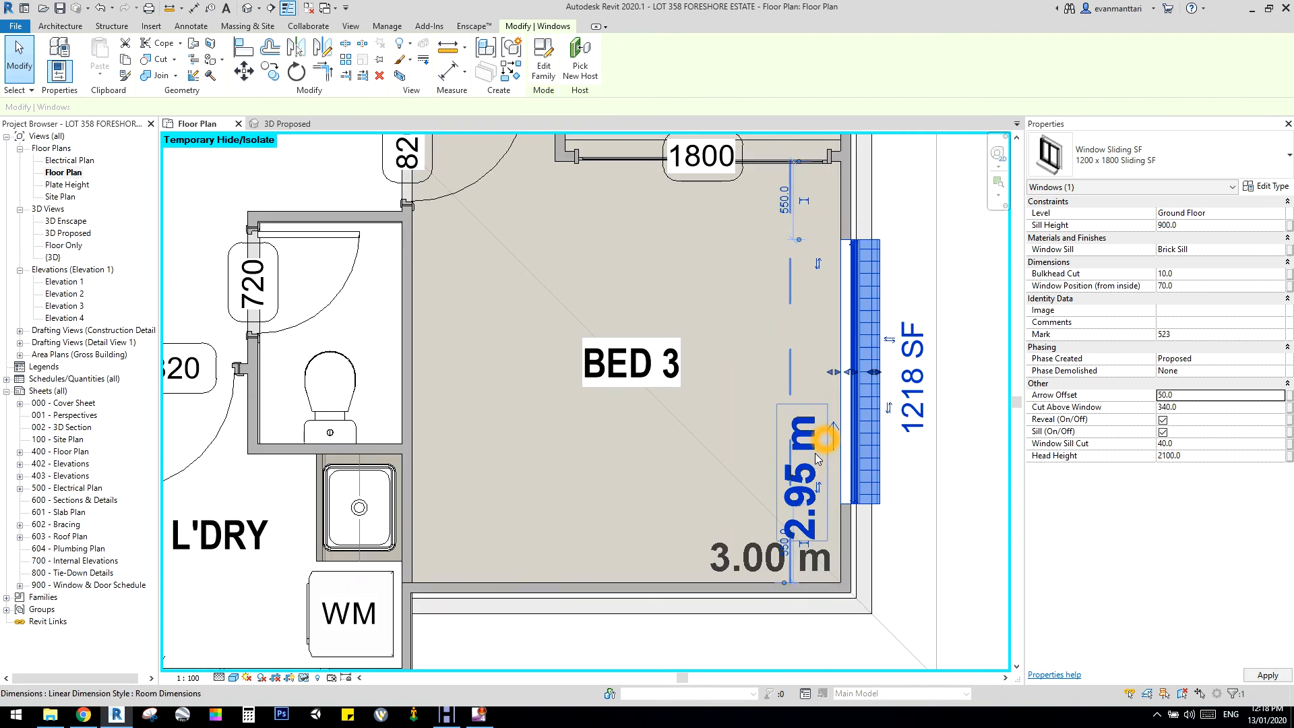
{"action": "left_click", "coordinate": [831, 438]}
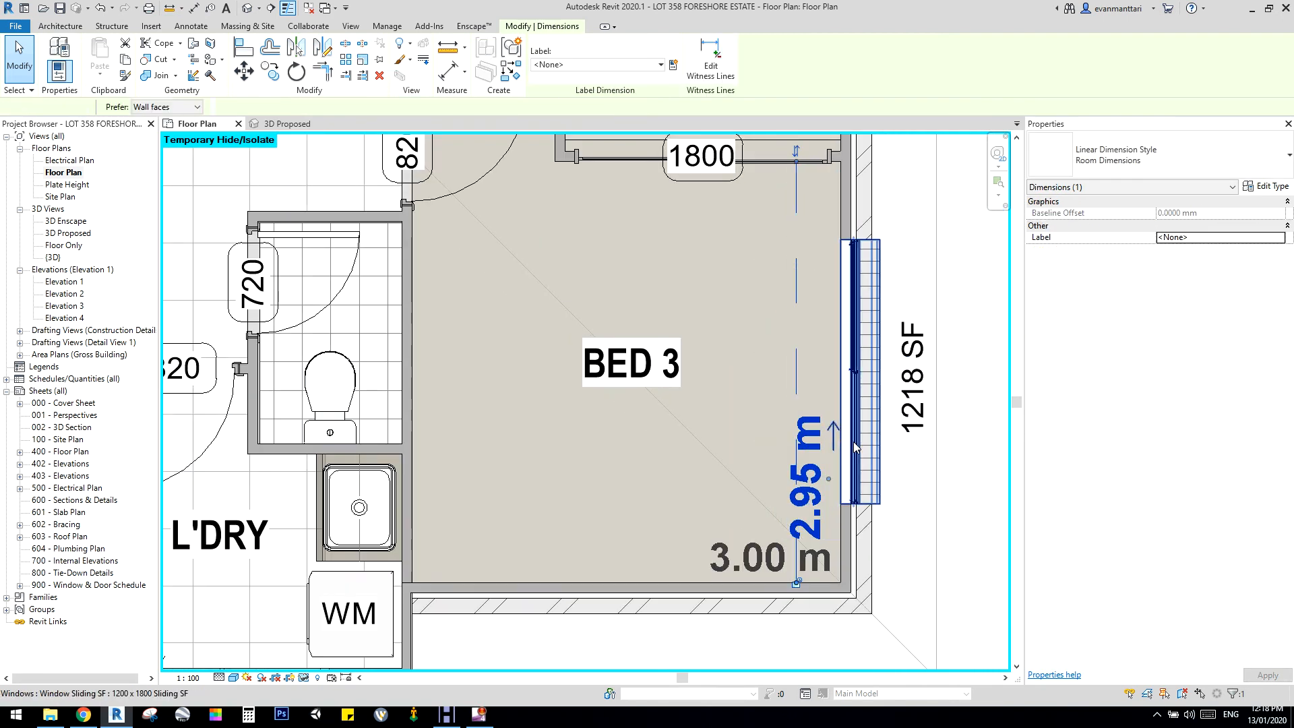
{"action": "left_click", "coordinate": [855, 446]}
{"action": "scroll", "coordinate": [854, 441], "scroll_direction": "up", "scroll_amount": 5}
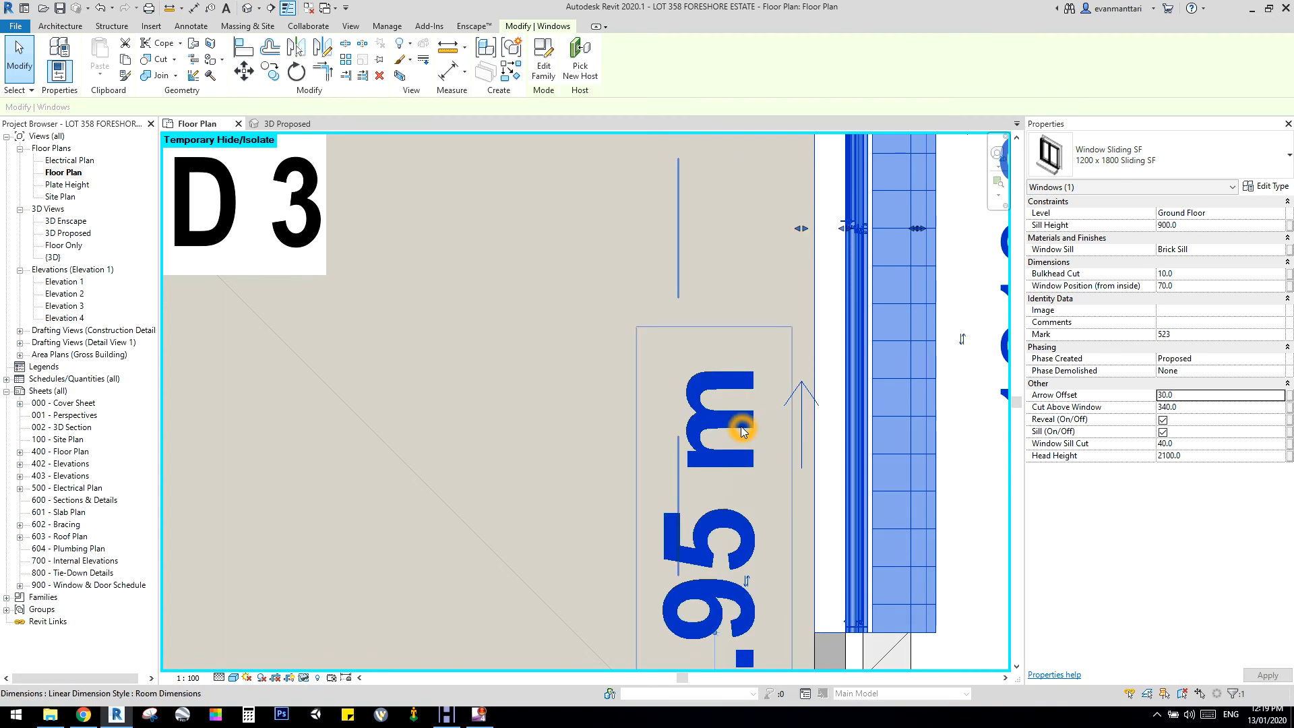
Nudge the Bed 3 depth dimension closer to the window wall so its text sits beside the window arrow
{"action": "scroll", "coordinate": [742, 426], "scroll_direction": "down", "scroll_amount": 4}
{"action": "key", "text": "Escape"}
{"action": "left_click", "coordinate": [716, 485]}
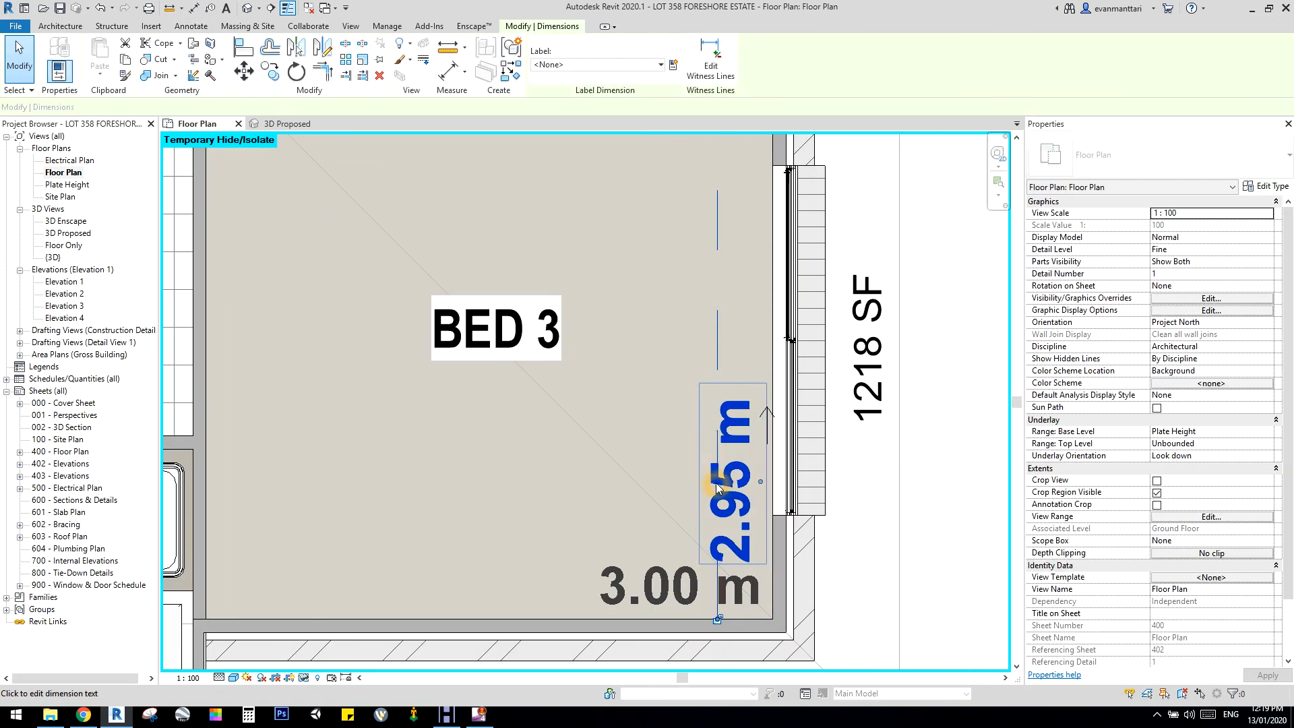
{"action": "scroll", "coordinate": [717, 485], "scroll_direction": "down", "scroll_amount": 3}
{"action": "middle_click_drag", "start_coordinate": [667, 572], "coordinate": [696, 486]}
{"action": "scroll", "coordinate": [728, 410], "scroll_direction": "up", "scroll_amount": 1}
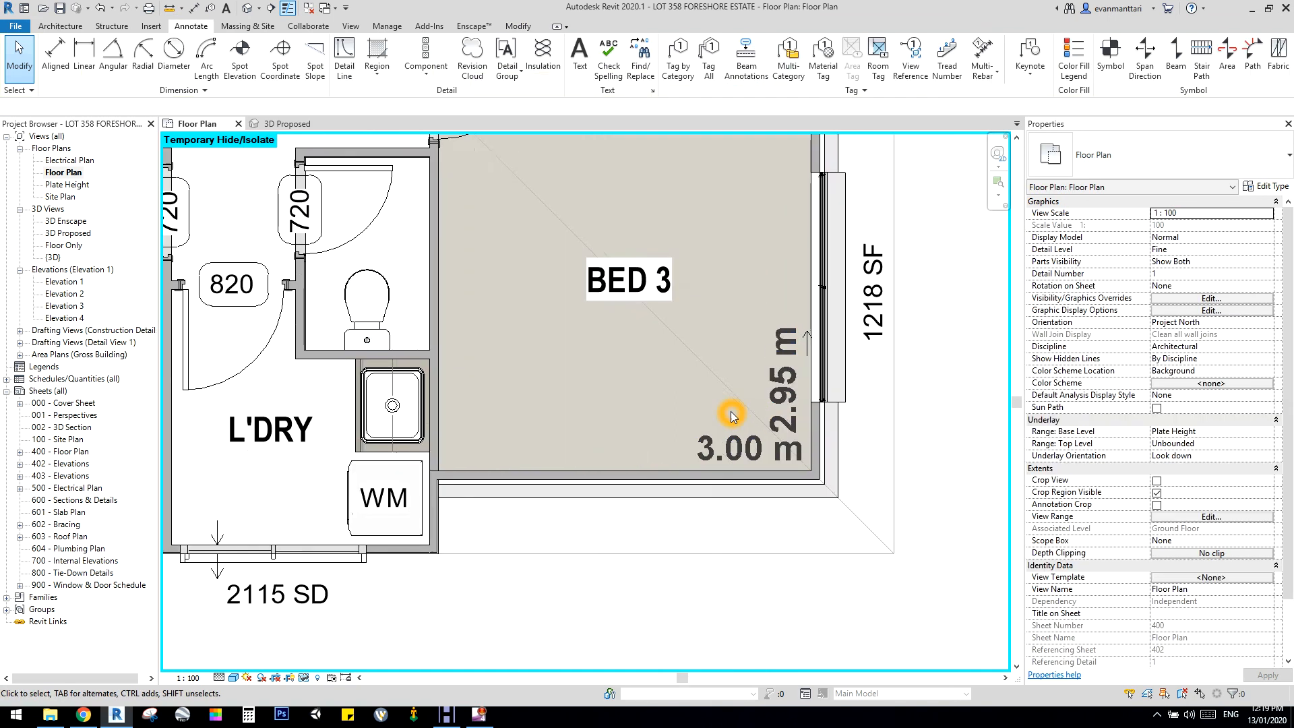
Dimension the Living room's depth from the corner-stacker wall to the Bed 3 robe wall in the Room Dimensions style, near the window wall
{"action": "middle_click_drag", "start_coordinate": [721, 413], "coordinate": [942, 525]}
{"action": "scroll", "coordinate": [864, 494], "scroll_direction": "down", "scroll_amount": 4}
{"action": "middle_click_drag", "start_coordinate": [840, 477], "coordinate": [776, 553]}
{"action": "scroll", "coordinate": [822, 402], "scroll_direction": "up", "scroll_amount": 3}
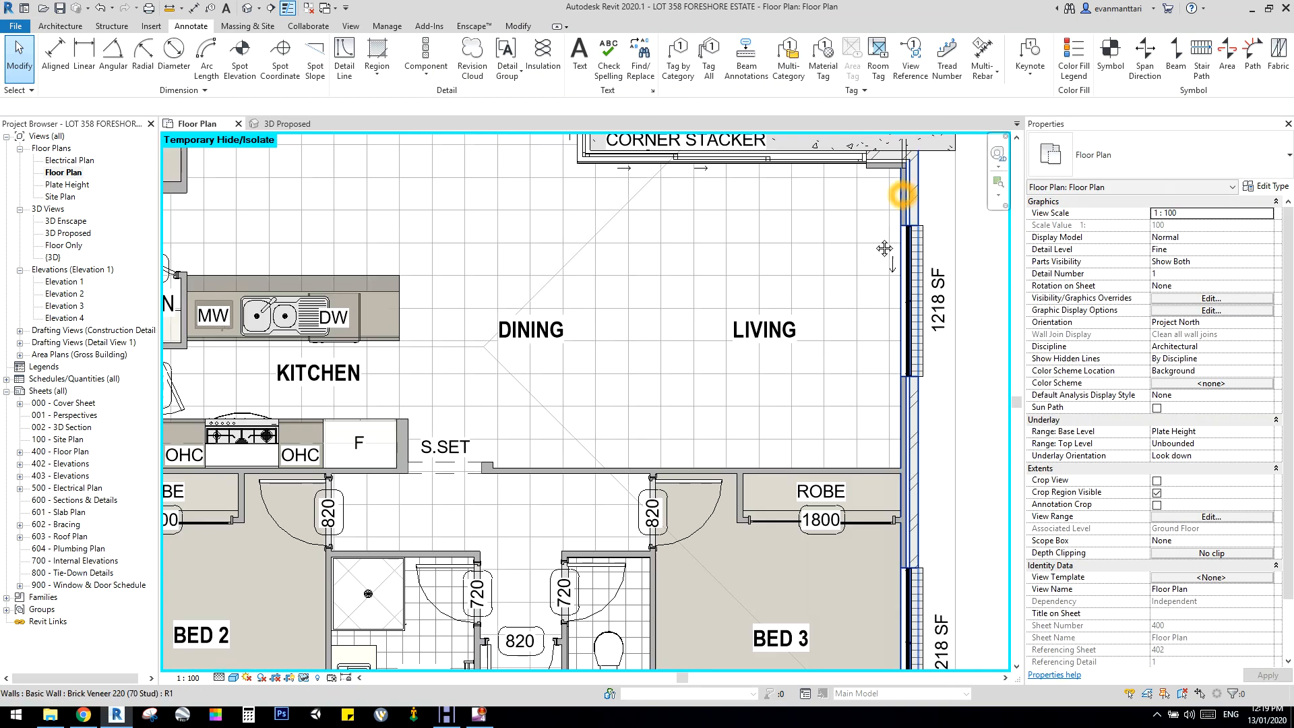
{"action": "middle_click_drag", "start_coordinate": [822, 402], "coordinate": [768, 448]}
{"action": "key", "text": "d"}
{"action": "key", "text": "i"}
{"action": "left_click", "coordinate": [837, 231]}
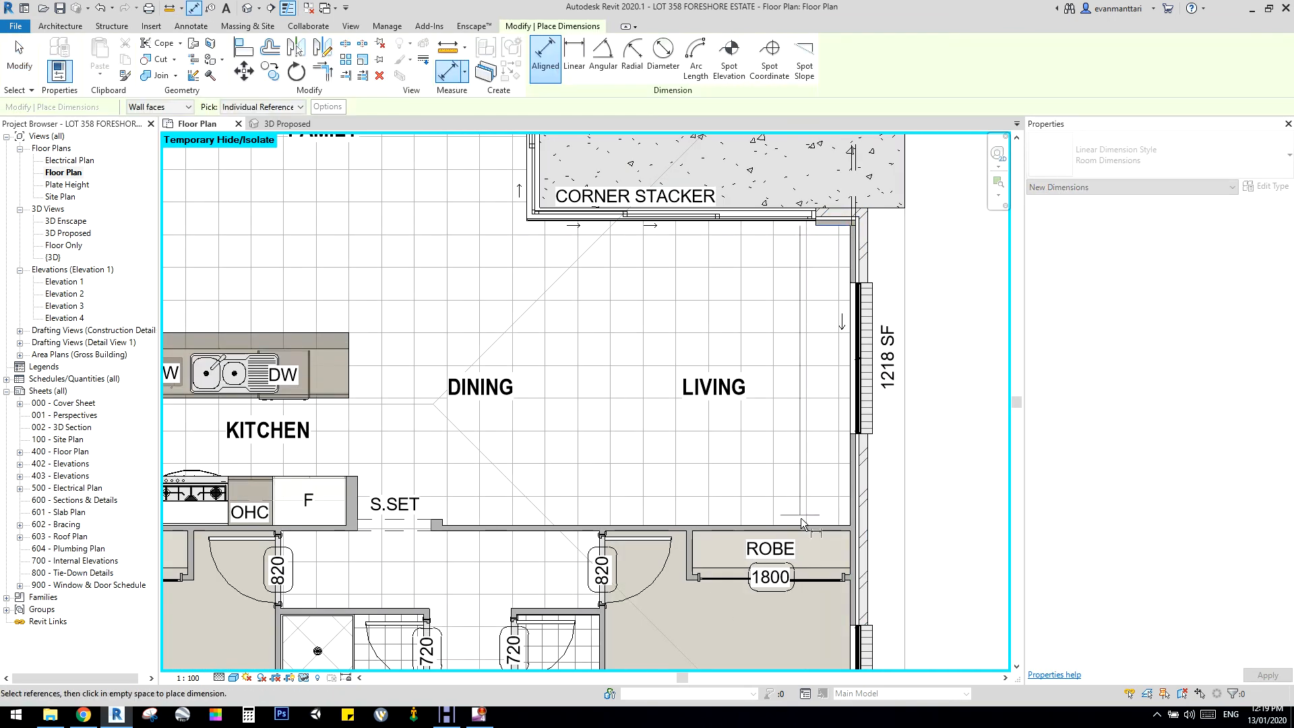
{"action": "left_click", "coordinate": [802, 520]}
{"action": "left_click", "coordinate": [826, 455]}
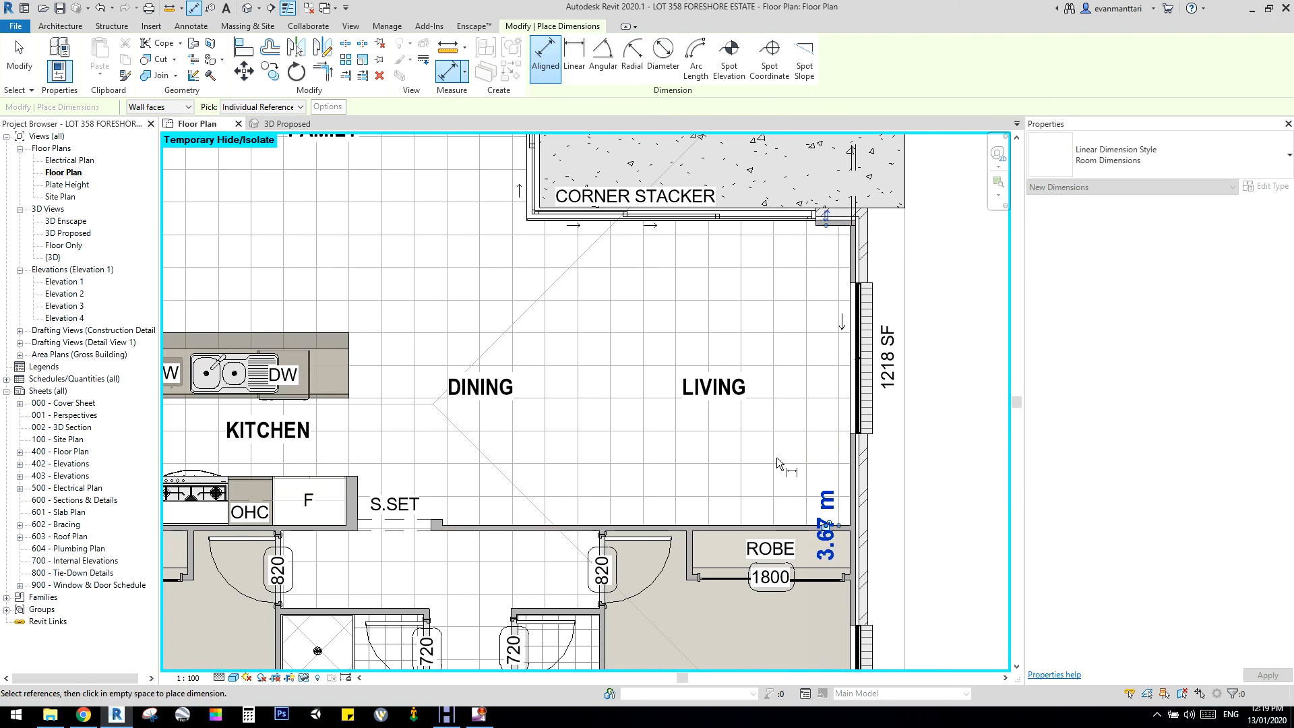
Dimension the Dining and Living width from the nib beside the square-set opening to the Living window wall
{"action": "left_click", "coordinate": [355, 495]}
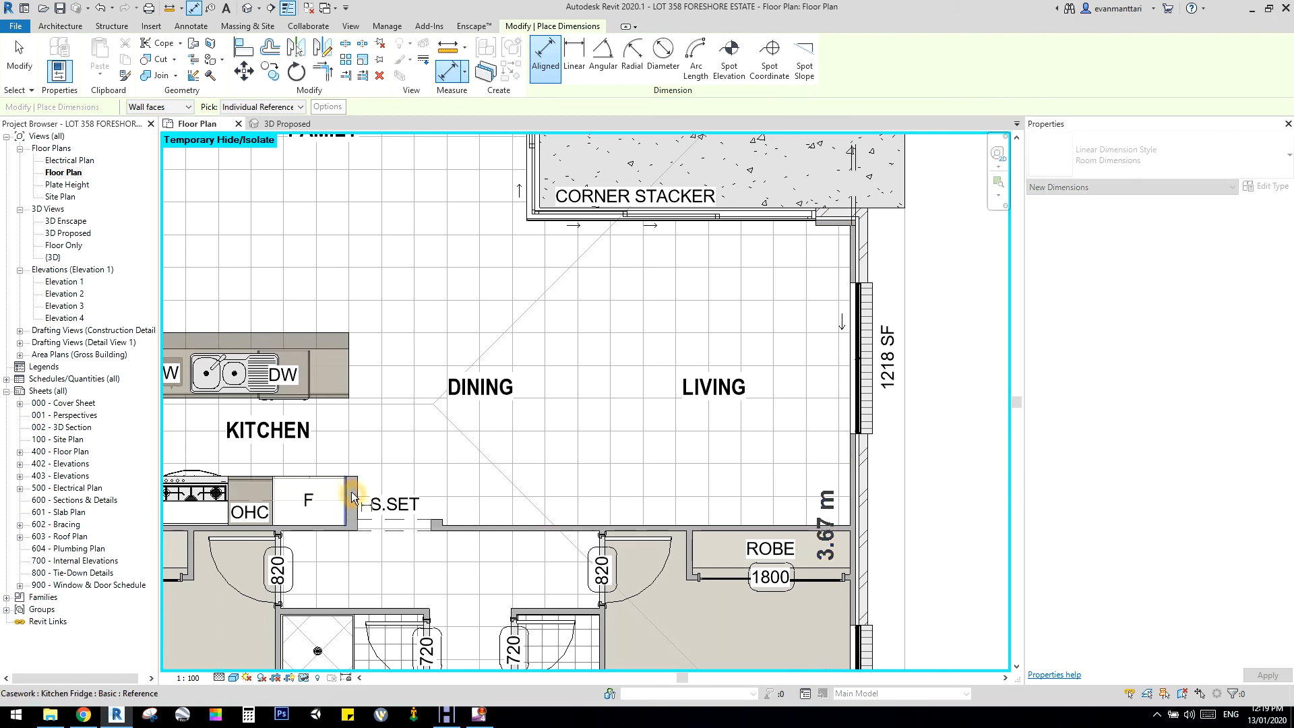
{"action": "scroll", "coordinate": [446, 519], "scroll_direction": "up", "scroll_amount": 5}
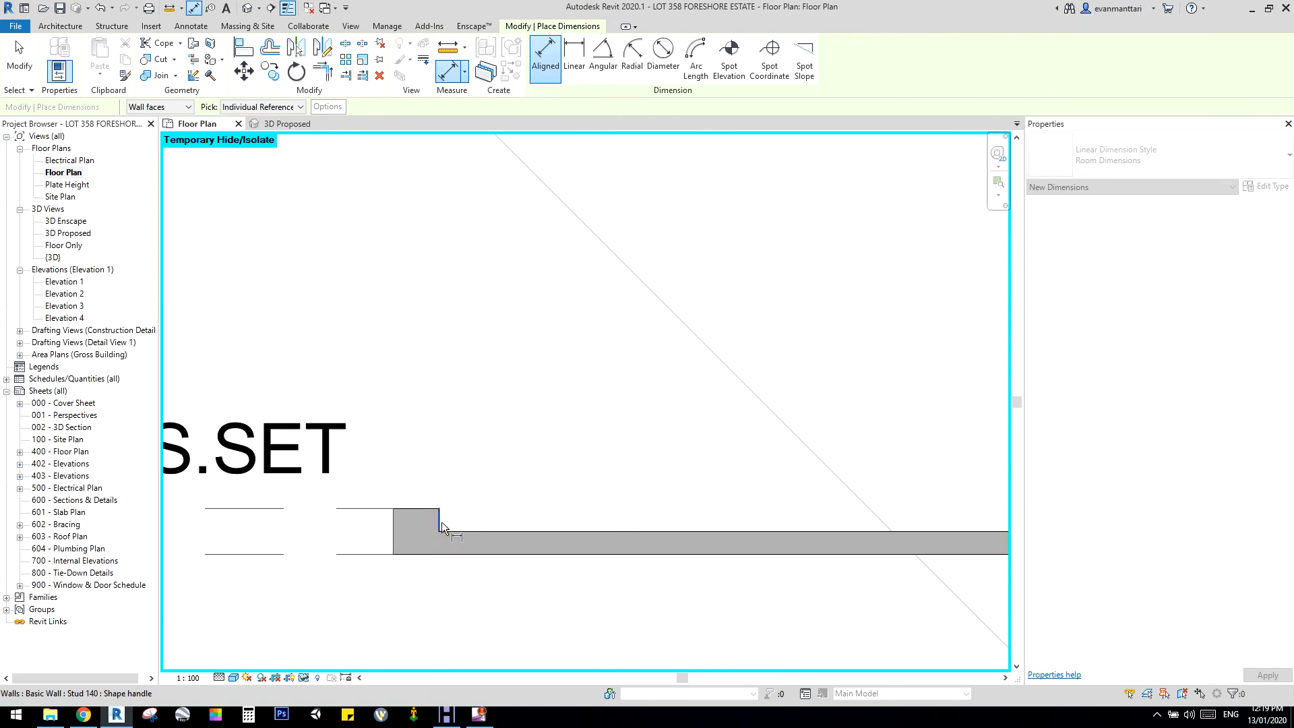
{"action": "scroll", "coordinate": [444, 520], "scroll_direction": "down", "scroll_amount": 3}
{"action": "middle_click_drag", "start_coordinate": [988, 485], "coordinate": [808, 472]}
{"action": "left_click", "coordinate": [940, 477]}
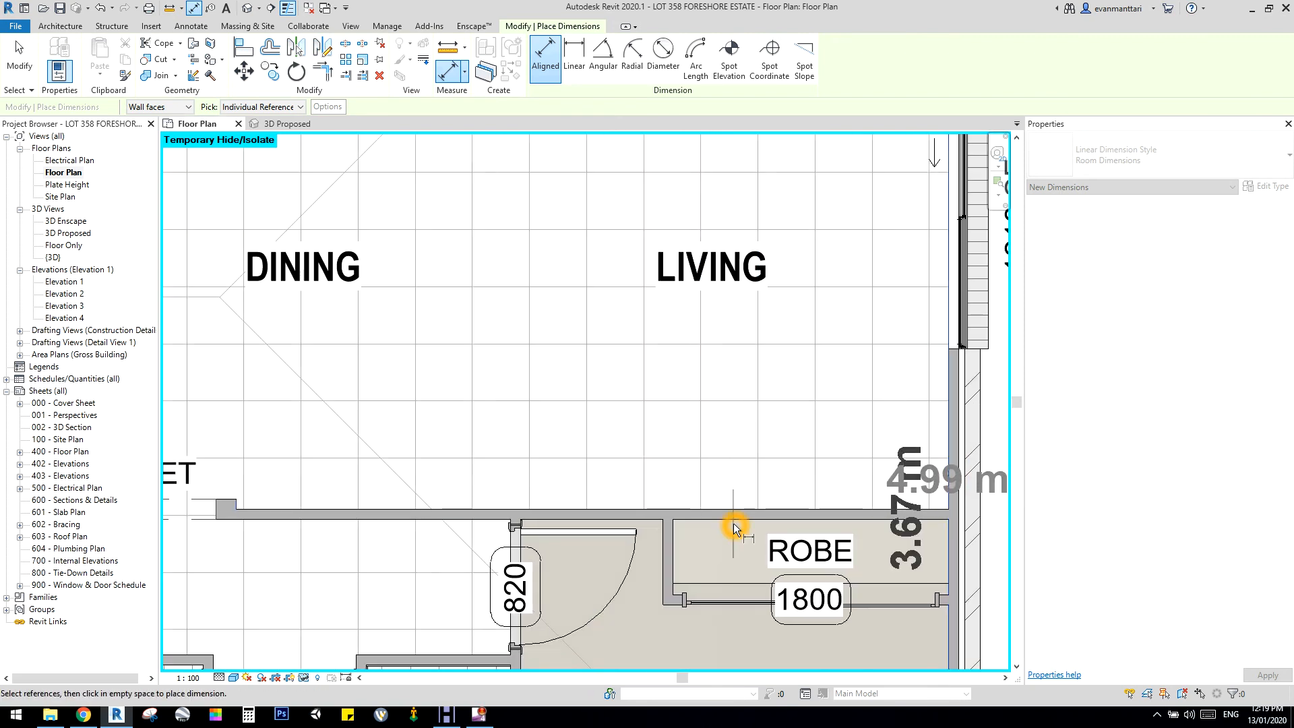
{"action": "scroll", "coordinate": [733, 523], "scroll_direction": "down", "scroll_amount": 5}
{"action": "scroll", "coordinate": [508, 532], "scroll_direction": "up", "scroll_amount": 4}
{"action": "scroll", "coordinate": [419, 510], "scroll_direction": "up", "scroll_amount": 5}
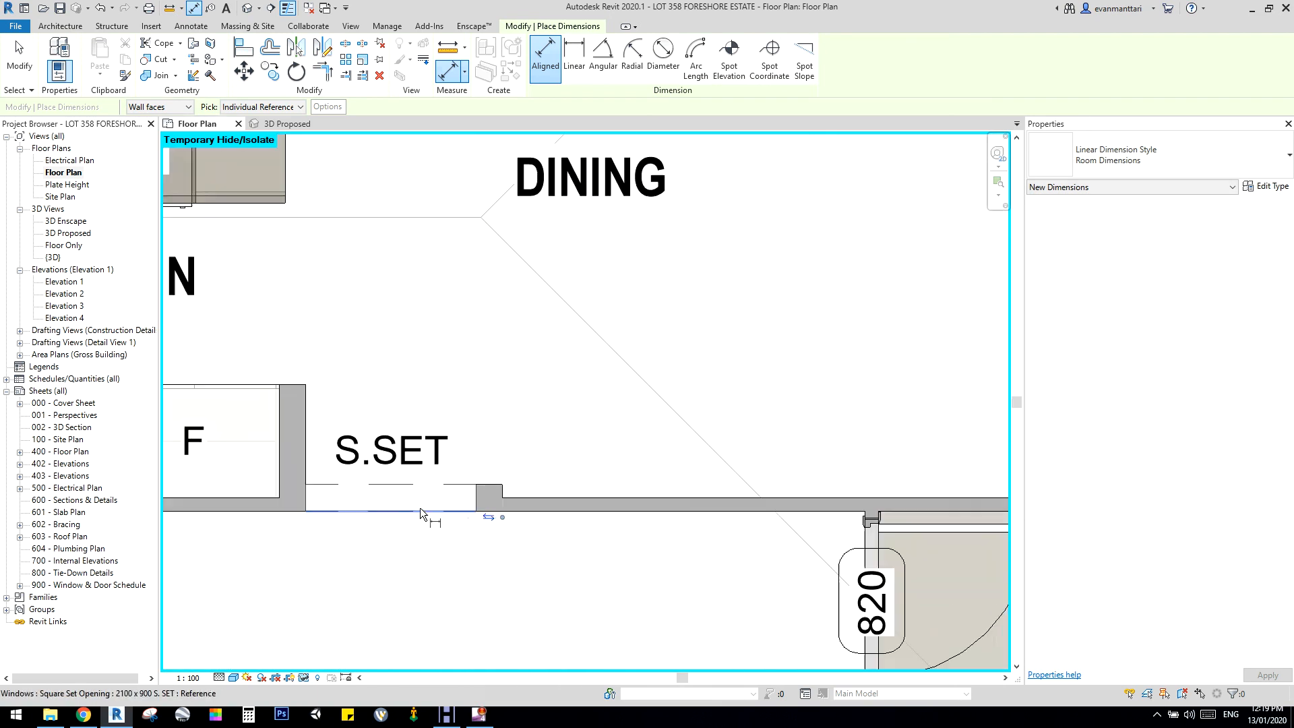
{"action": "key", "text": "Escape"}
{"action": "key", "text": "Escape"}
Move the Living depth and width dimension texts into the corner between the window wall and the Bed 3 robe wall, without overlap
{"action": "left_click", "coordinate": [721, 456]}
{"action": "scroll", "coordinate": [720, 455], "scroll_direction": "down", "scroll_amount": 3}
{"action": "middle_click_drag", "start_coordinate": [491, 464], "coordinate": [202, 438]}
{"action": "middle_click_drag", "start_coordinate": [856, 453], "coordinate": [376, 473]}
{"action": "scroll", "coordinate": [794, 452], "scroll_direction": "down", "scroll_amount": 2}
{"action": "scroll", "coordinate": [775, 445], "scroll_direction": "down", "scroll_amount": 3}
{"action": "scroll", "coordinate": [876, 465], "scroll_direction": "up", "scroll_amount": 5}
{"action": "left_click", "coordinate": [899, 472]}
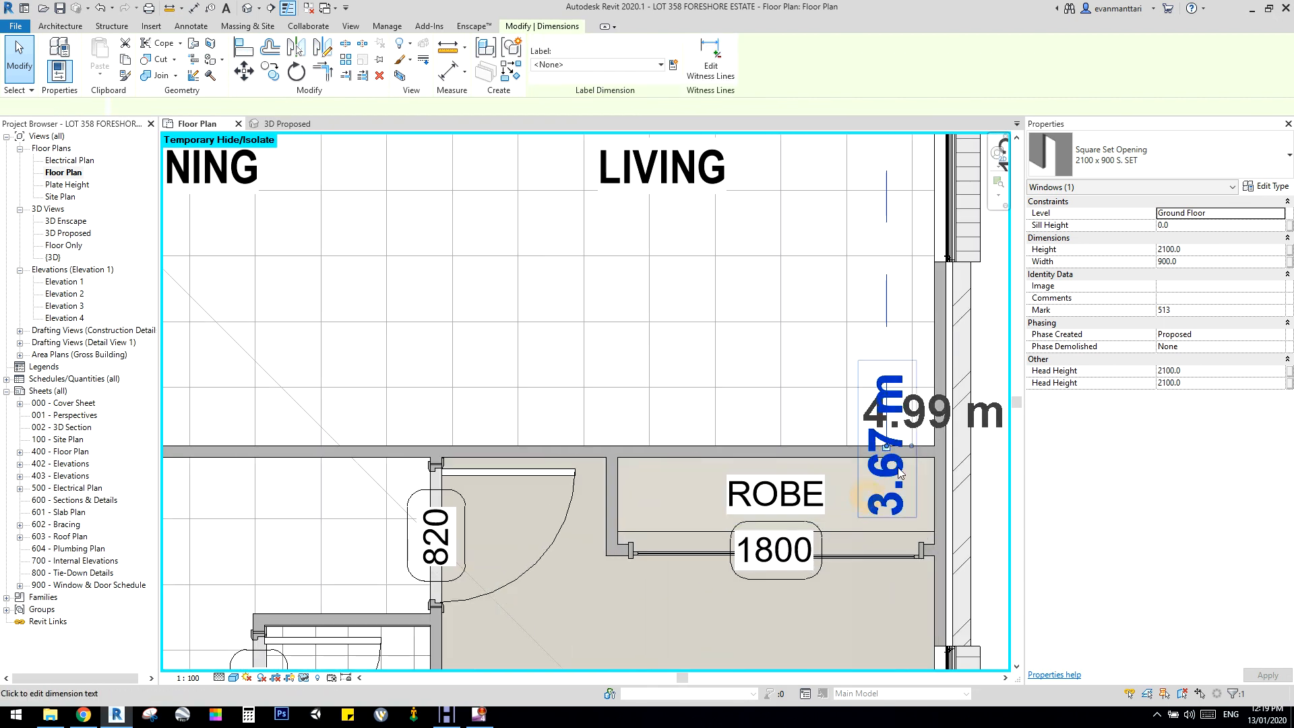
{"action": "left_click_drag", "start_coordinate": [900, 472], "coordinate": [899, 388]}
{"action": "middle_click_drag", "start_coordinate": [985, 358], "coordinate": [874, 359]}
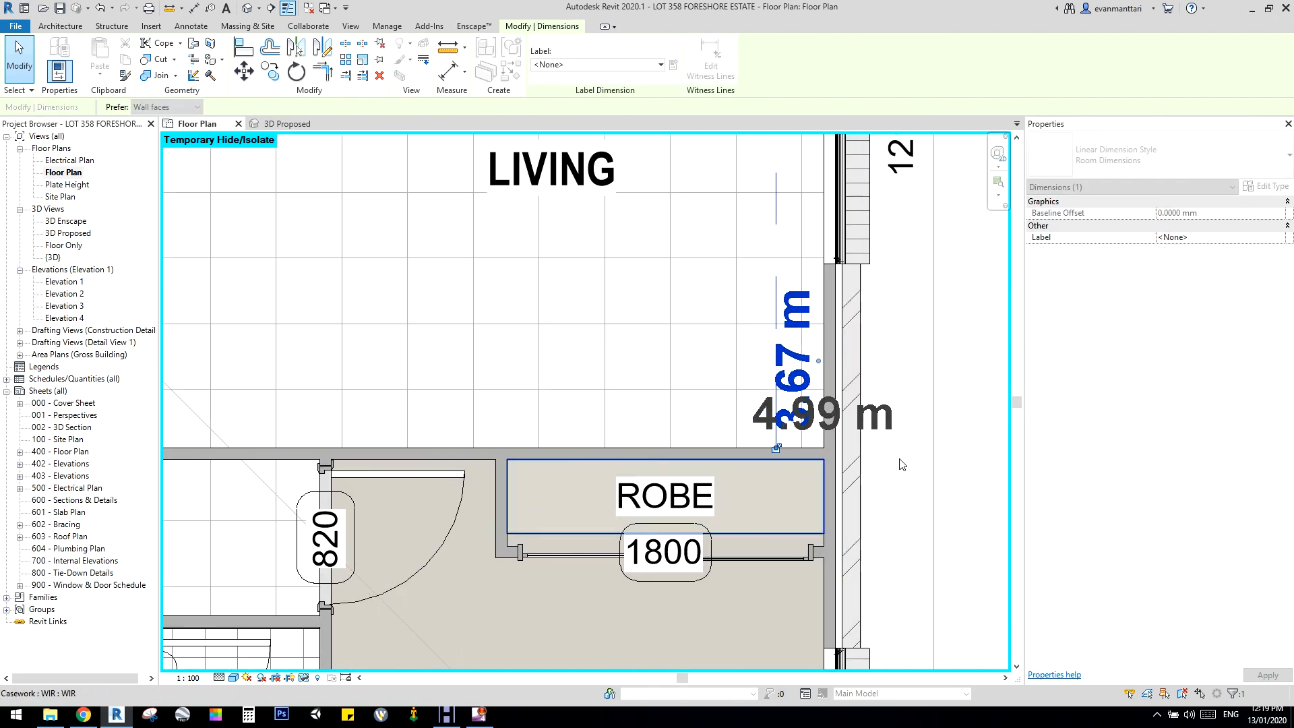
{"action": "left_click", "coordinate": [890, 424]}
{"action": "mouse_move", "coordinate": [719, 457]}
{"action": "left_mouse_down"}
{"action": "mouse_move", "coordinate": [692, 443]}
{"action": "mouse_move", "coordinate": [735, 442]}
{"action": "left_mouse_up"}
{"action": "scroll", "coordinate": [690, 422], "scroll_direction": "down", "scroll_amount": 4}
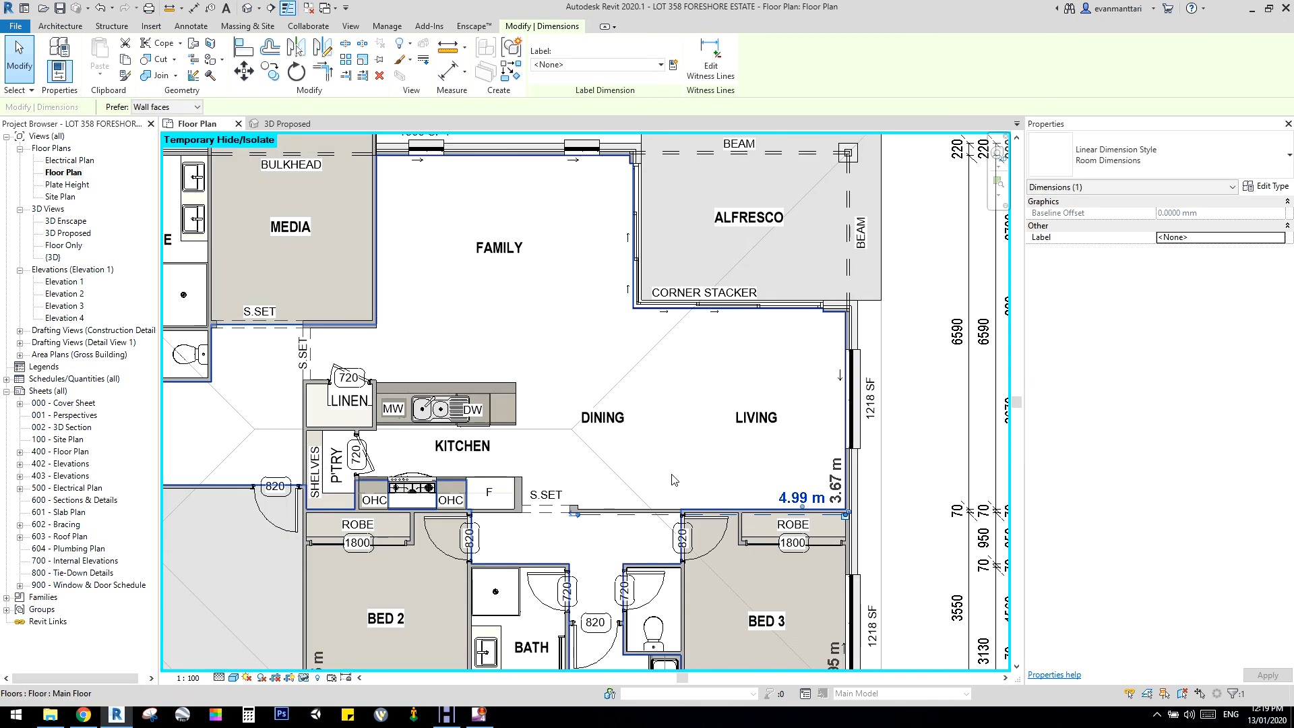
Dimension the Family room's depth from the kitchen island bench to the 1806 SF-F window wall in the Room Dimensions style
{"action": "middle_click_drag", "start_coordinate": [659, 428], "coordinate": [755, 396]}
{"action": "middle_click_drag", "start_coordinate": [512, 186], "coordinate": [512, 368]}
{"action": "scroll", "coordinate": [512, 367], "scroll_direction": "up", "scroll_amount": 4}
{"action": "key", "text": "d"}
{"action": "key", "text": "i"}
{"action": "middle_click_drag", "start_coordinate": [474, 560], "coordinate": [489, 465]}
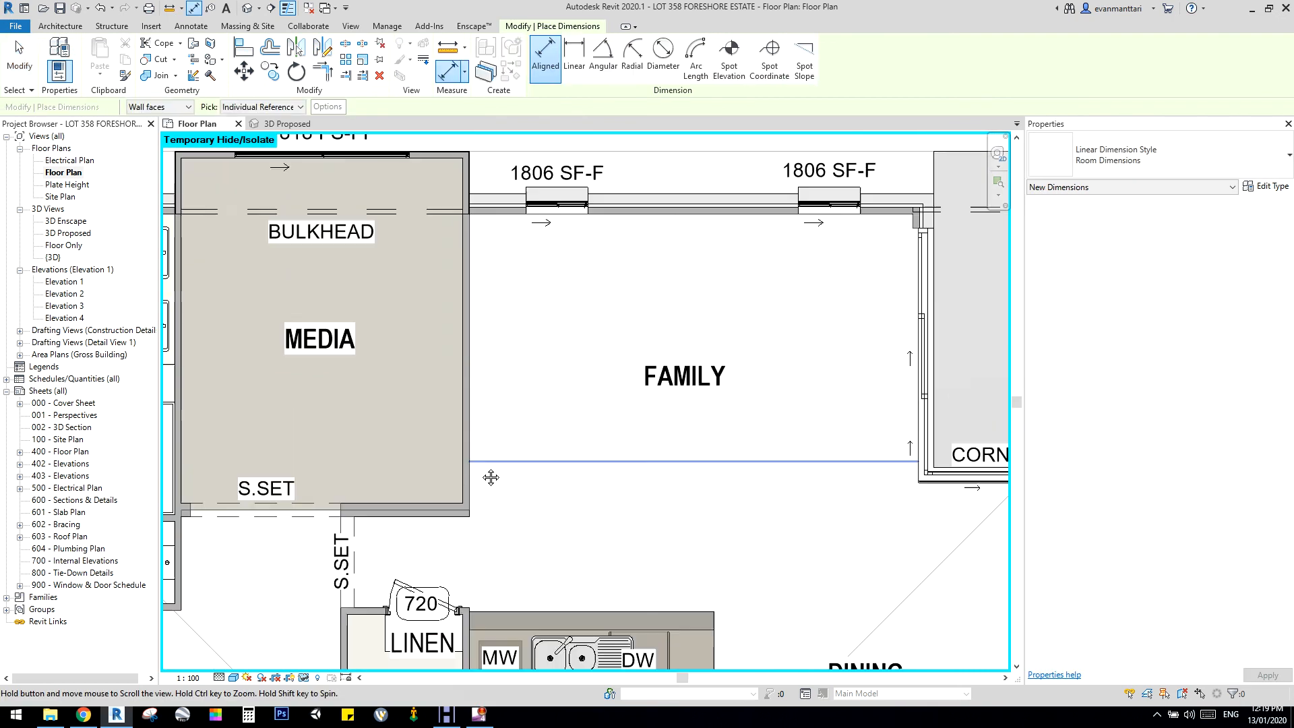
{"action": "scroll", "coordinate": [482, 466], "scroll_direction": "down", "scroll_amount": 4}
{"action": "left_click", "coordinate": [507, 584]}
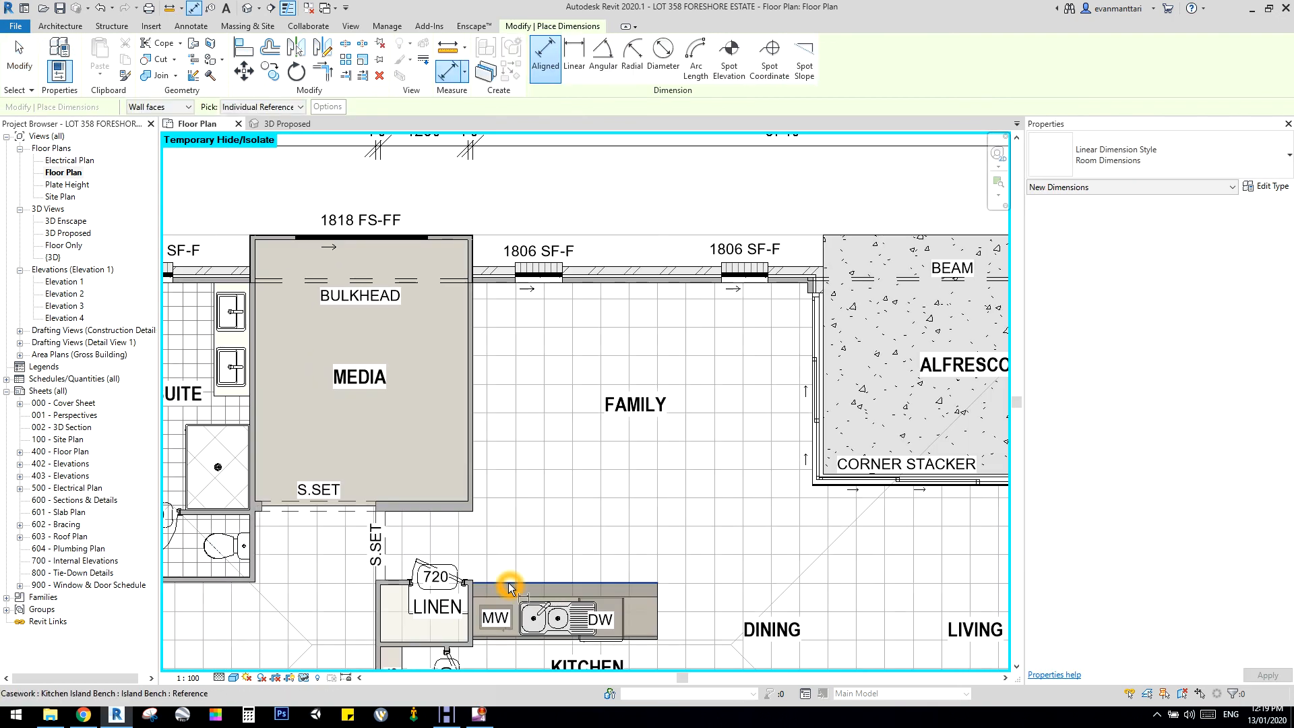
{"action": "left_click", "coordinate": [492, 273]}
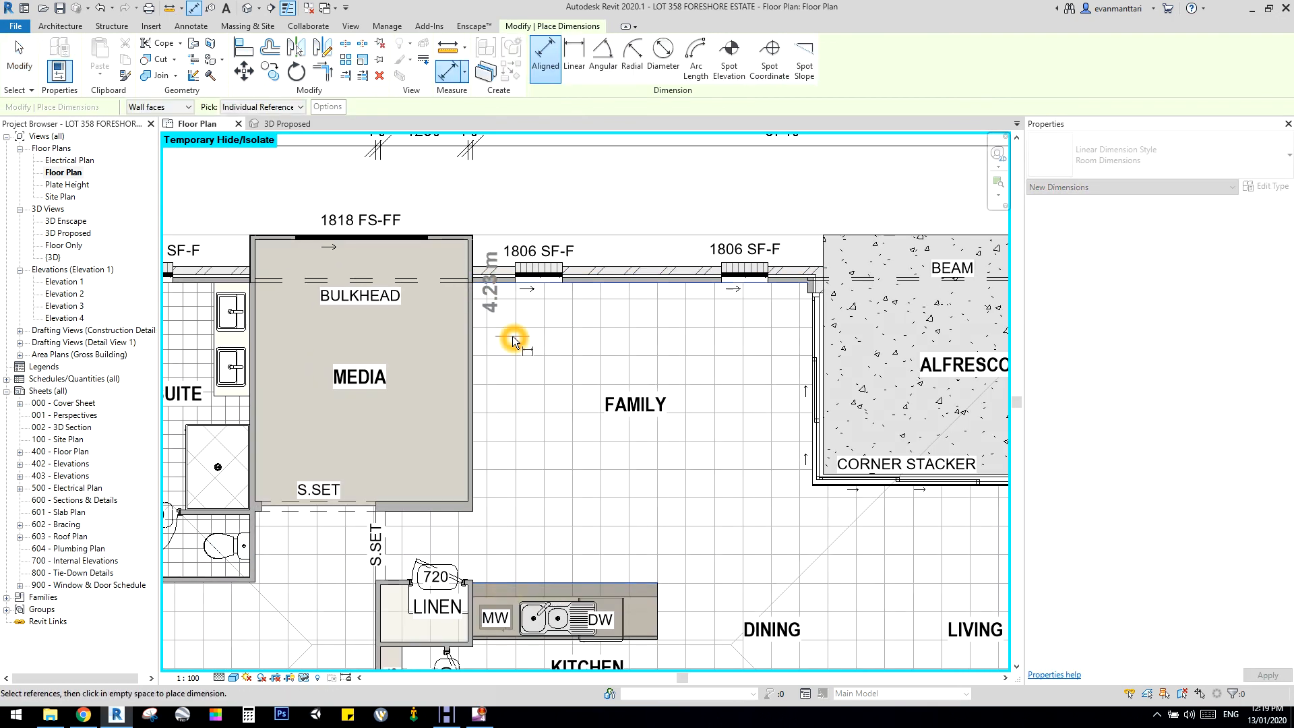
Dimension the Family room's width from the nib beside the Alfresco stacker door to the Media wall, just below the windows
{"action": "scroll", "coordinate": [808, 285], "scroll_direction": "up", "scroll_amount": 4}
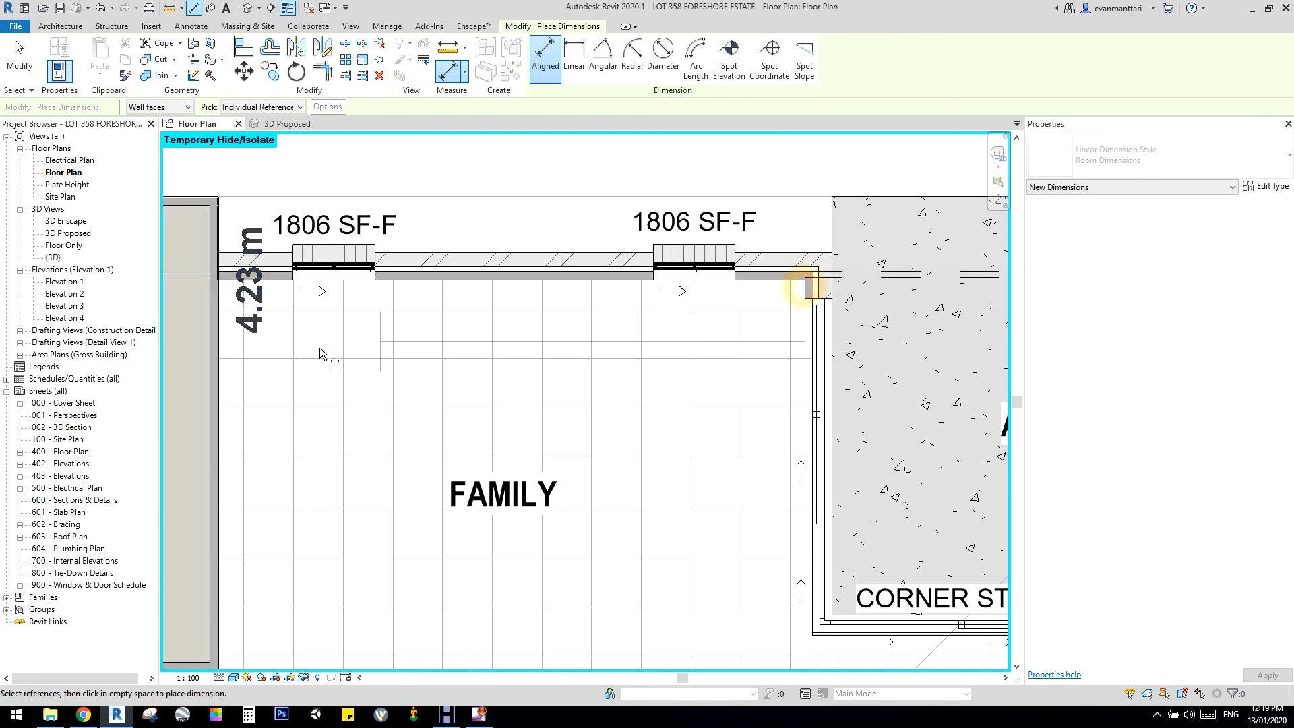
{"action": "left_click", "coordinate": [354, 324]}
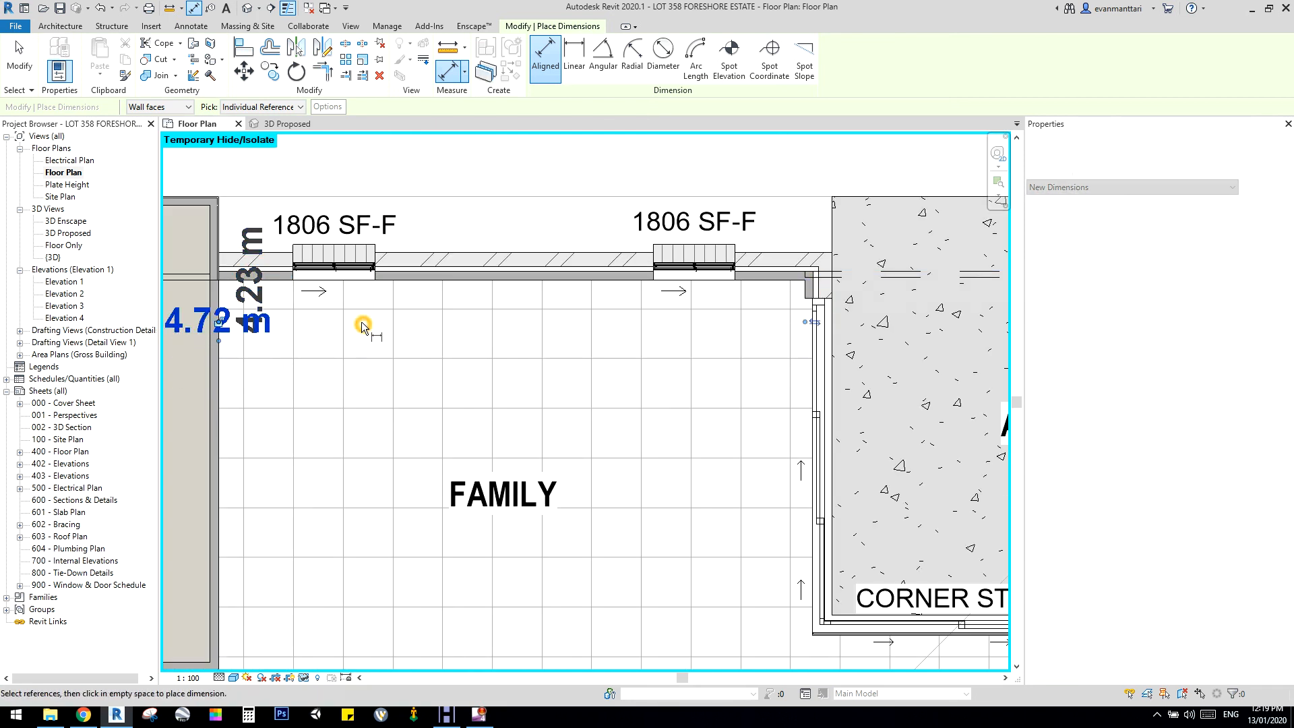
{"action": "middle_click_drag", "start_coordinate": [361, 321], "coordinate": [656, 350]}
{"action": "scroll", "coordinate": [657, 350], "scroll_direction": "down", "scroll_amount": 1}
{"action": "scroll", "coordinate": [657, 350], "scroll_direction": "up", "scroll_amount": 2}
{"action": "key", "text": "Escape"}
{"action": "key", "text": "Escape"}
Shift the Family depth dimension against the Media wall and place both Family dimension texts side by side in the window-wall corner
{"action": "left_click", "coordinate": [576, 330]}
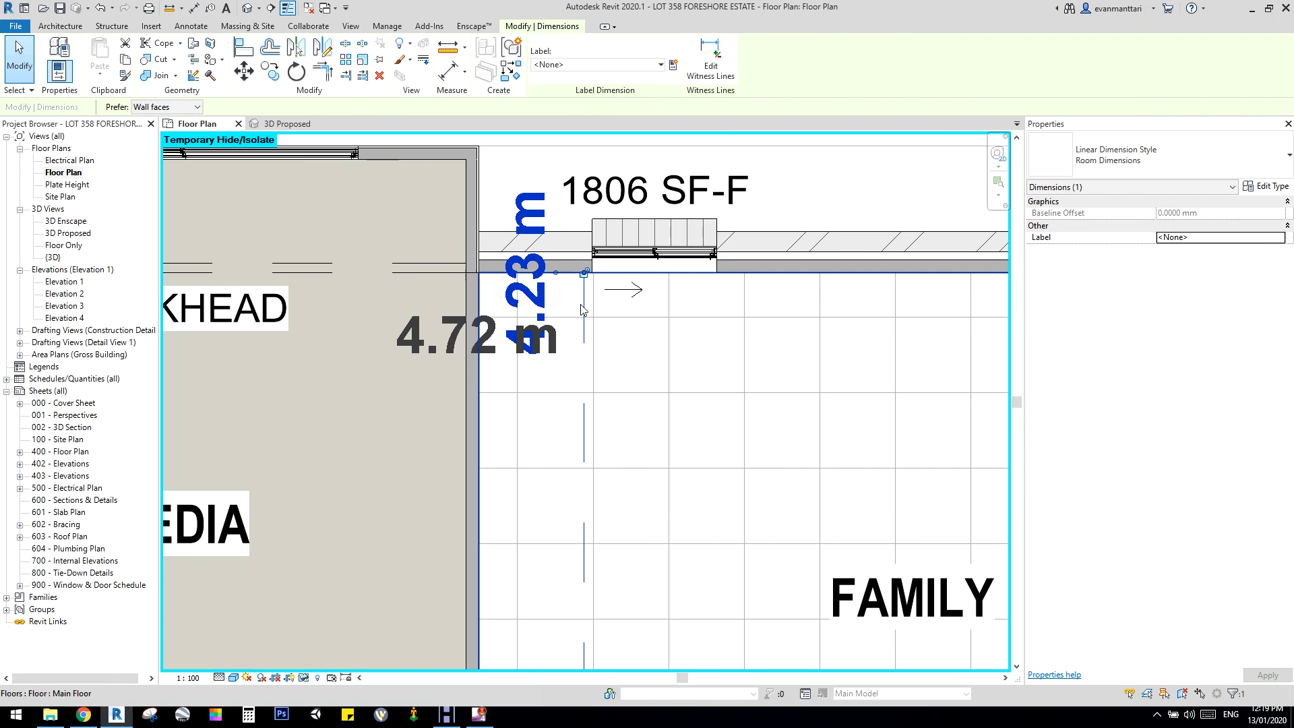
{"action": "left_click_drag", "start_coordinate": [584, 356], "coordinate": [513, 364]}
{"action": "left_click_drag", "start_coordinate": [486, 273], "coordinate": [550, 351]}
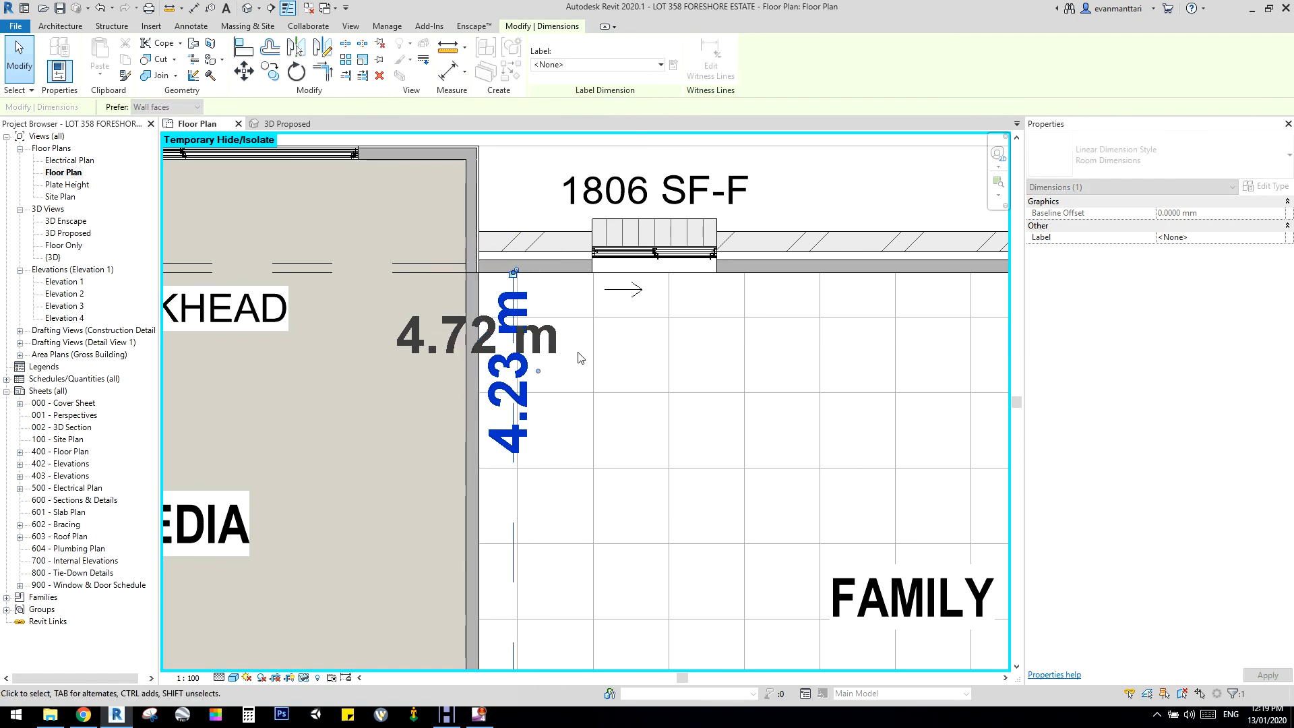
{"action": "key", "text": "Escape"}
{"action": "left_click", "coordinate": [577, 343]}
{"action": "left_click_drag", "start_coordinate": [478, 369], "coordinate": [623, 401]}
{"action": "left_click", "coordinate": [624, 401]}
{"action": "scroll", "coordinate": [625, 392], "scroll_direction": "down", "scroll_amount": 2}
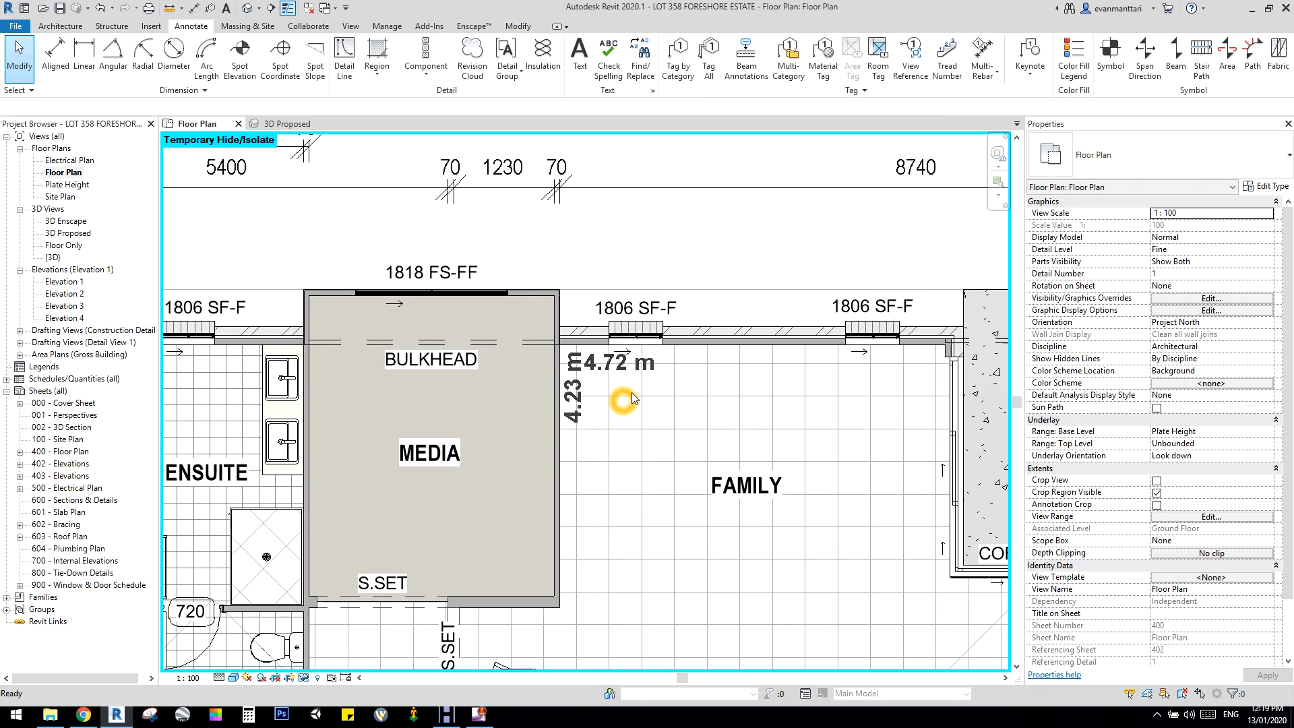
Set the arrow offset of the Family room window nearest Media to 40
{"action": "scroll", "coordinate": [633, 370], "scroll_direction": "up", "scroll_amount": 3}
{"action": "left_click", "coordinate": [621, 265]}
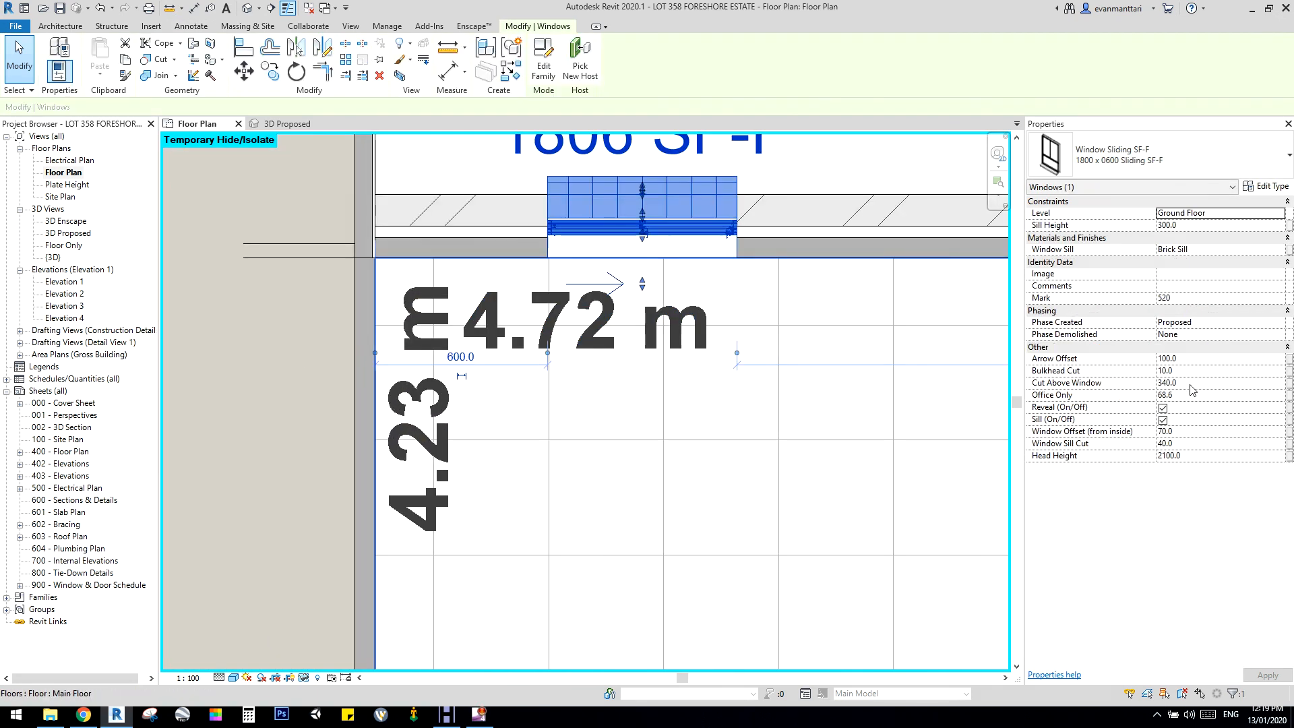
{"action": "left_click", "coordinate": [1201, 358]}
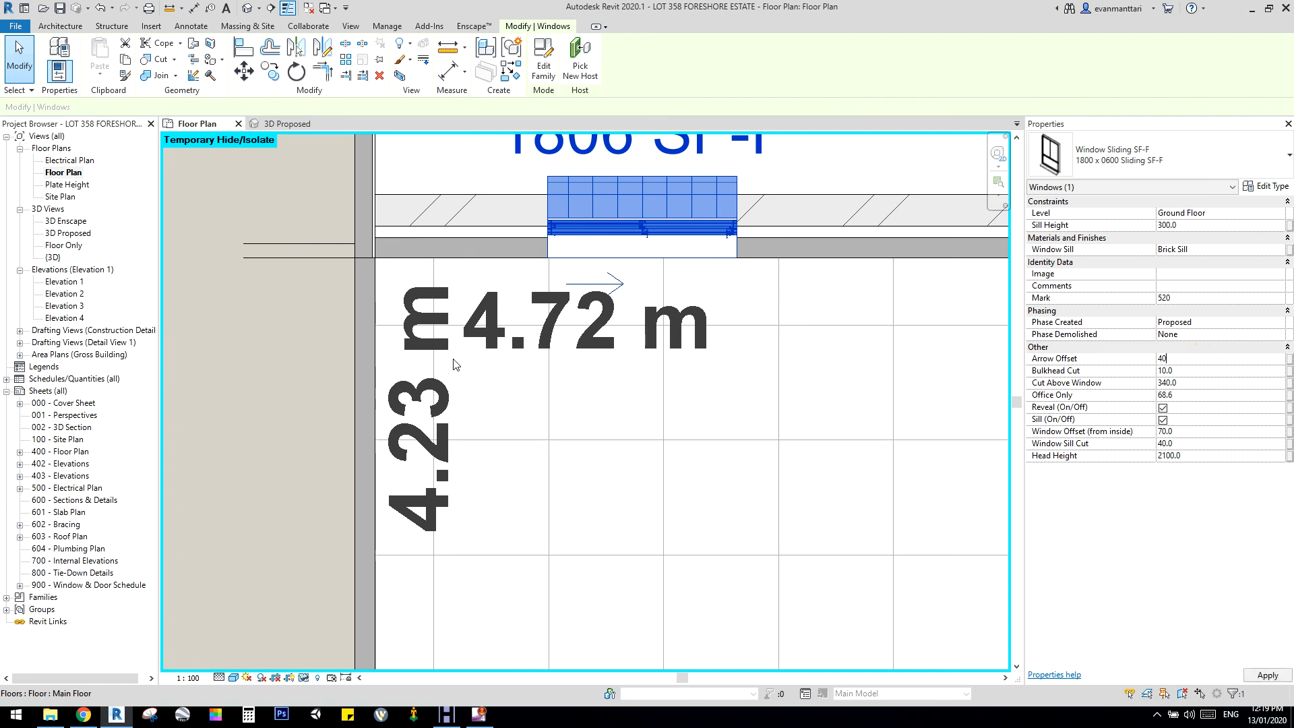
{"action": "scroll", "coordinate": [592, 273], "scroll_direction": "up", "scroll_amount": 3}
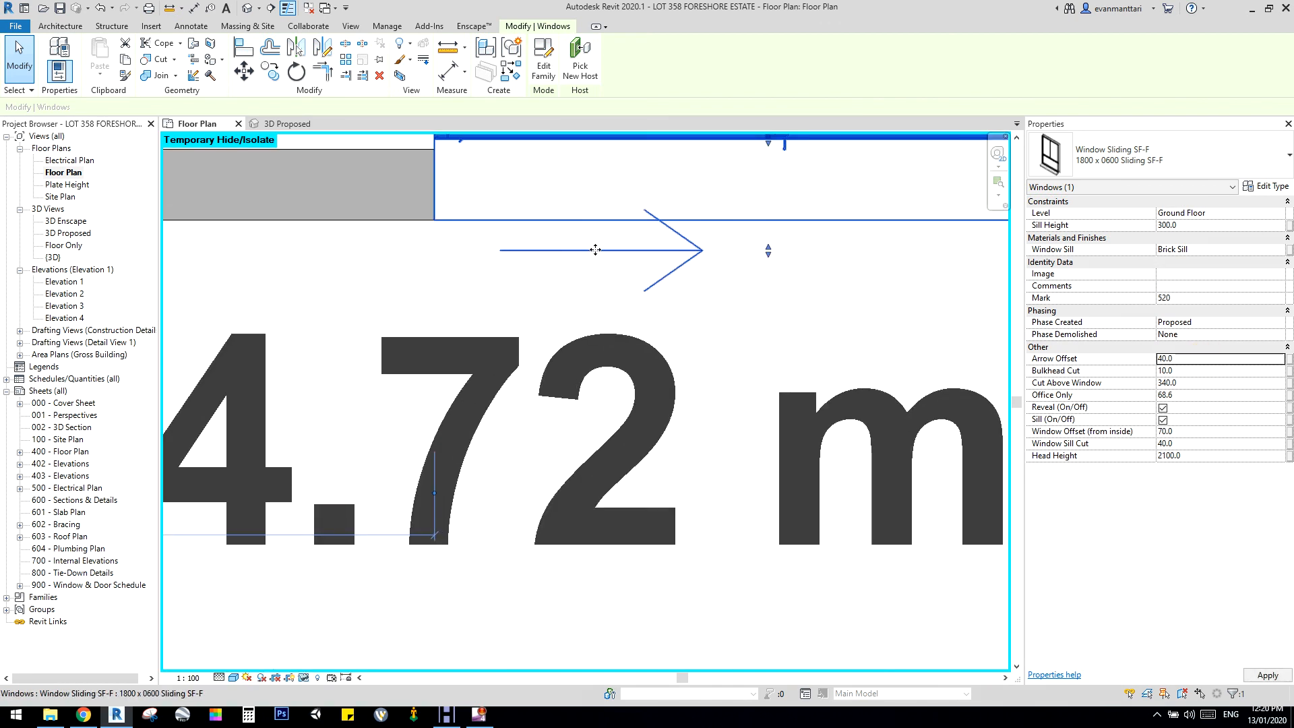
Fine-tune the position of the Family width dimension text beneath the window arrow
{"action": "scroll", "coordinate": [592, 332], "scroll_direction": "down", "scroll_amount": 1}
{"action": "left_click", "coordinate": [596, 319]}
{"action": "scroll", "coordinate": [595, 319], "scroll_direction": "down", "scroll_amount": 2}
{"action": "scroll", "coordinate": [616, 326], "scroll_direction": "up", "scroll_amount": 3}
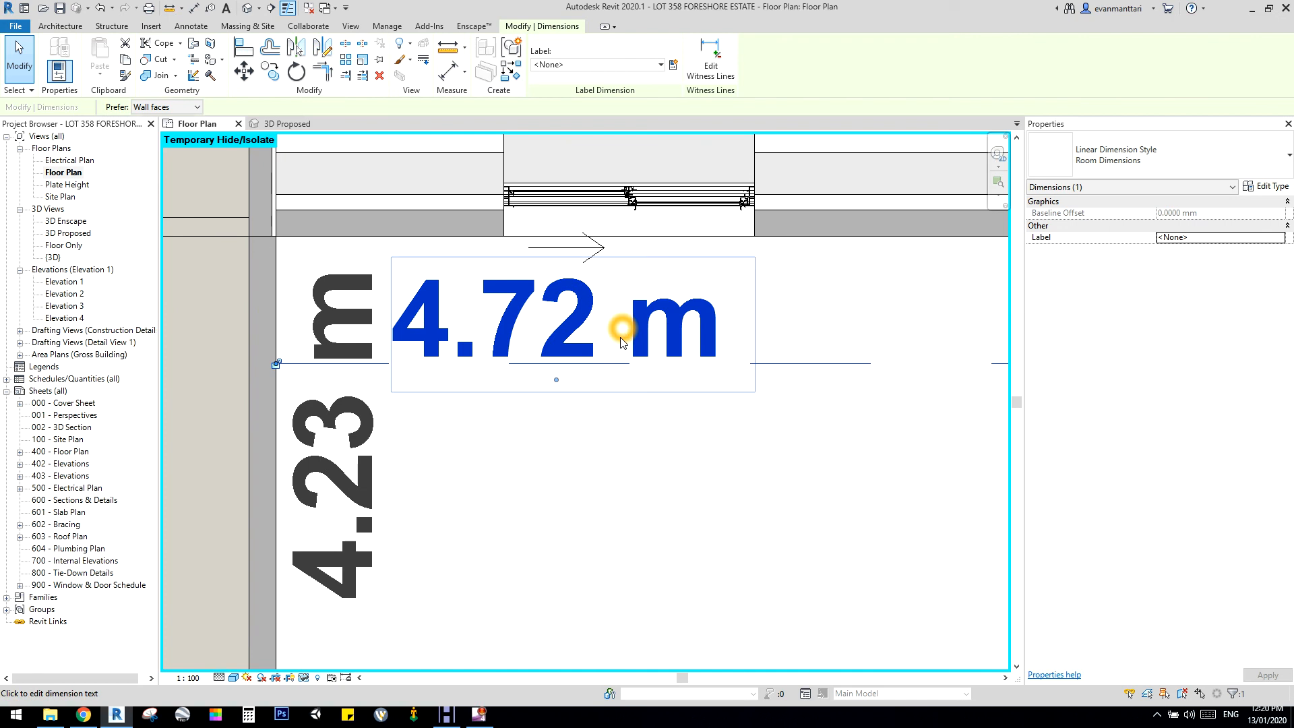
{"action": "scroll", "coordinate": [519, 418], "scroll_direction": "down", "scroll_amount": 5}
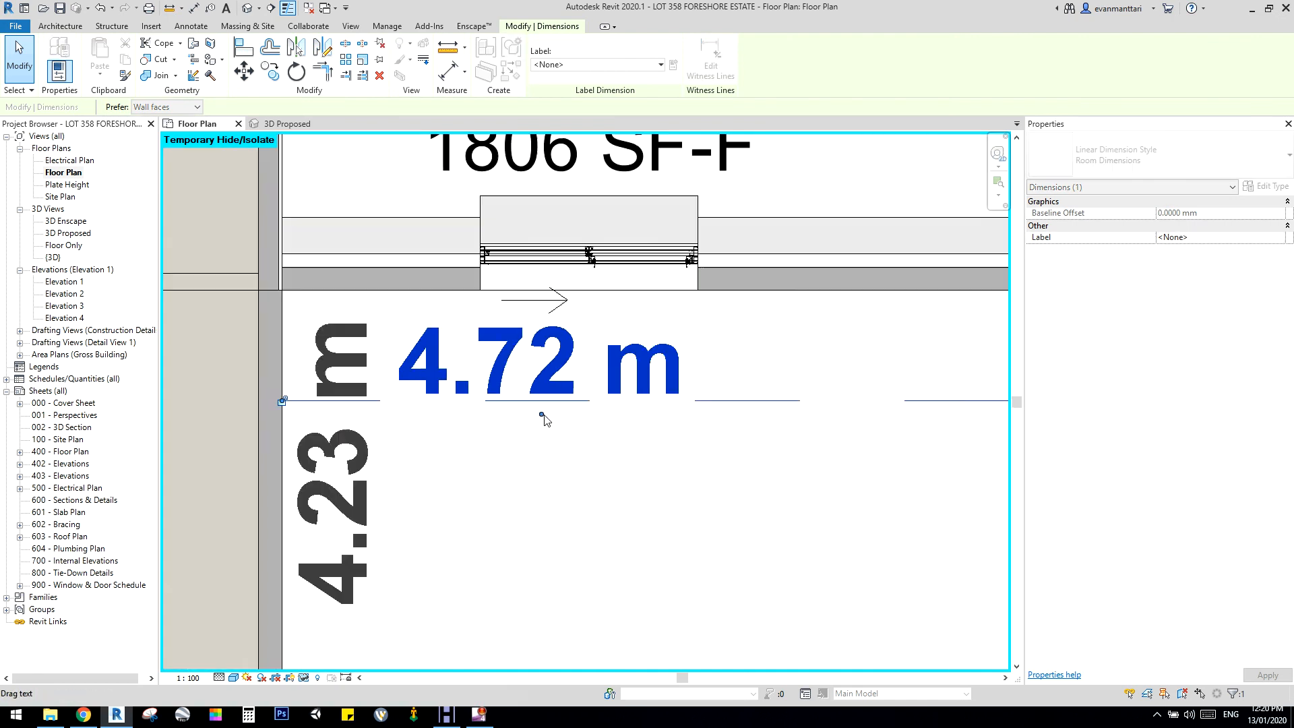
Dimension the Media room's depth and width in the Room Dimensions style near its corner beside the Family wall
{"action": "key", "text": "d"}
{"action": "key", "text": "i"}
{"action": "left_click", "coordinate": [633, 281]}
{"action": "left_click", "coordinate": [626, 537]}
{"action": "left_click", "coordinate": [644, 503]}
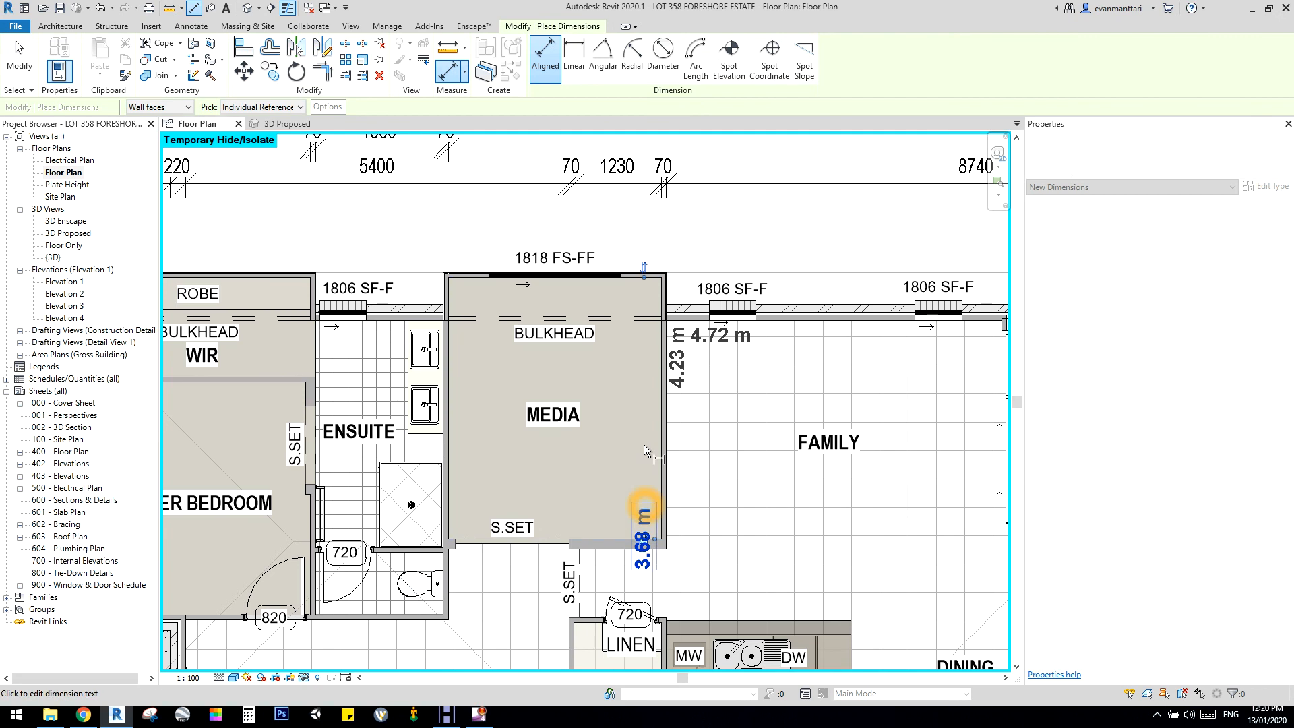
{"action": "left_click", "coordinate": [455, 469]}
{"action": "left_click", "coordinate": [657, 483]}
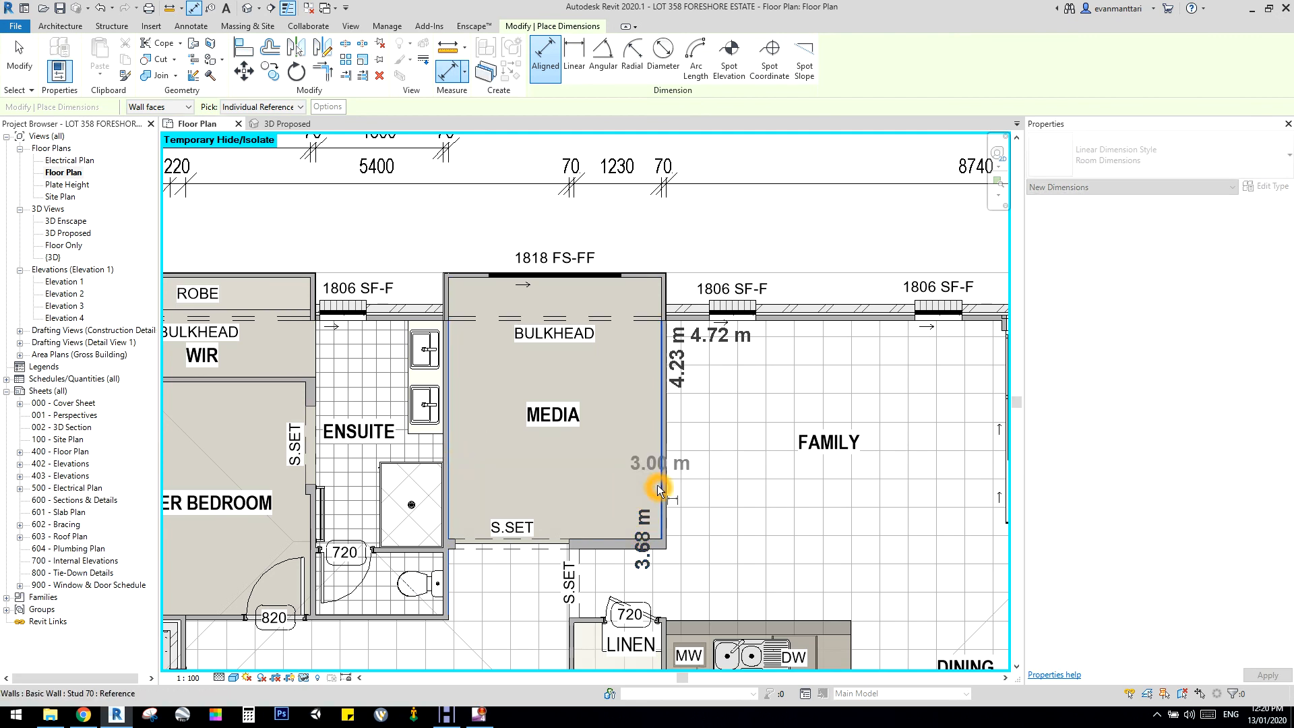
{"action": "scroll", "coordinate": [616, 546], "scroll_direction": "up", "scroll_amount": 5}
{"action": "left_click", "coordinate": [616, 540]}
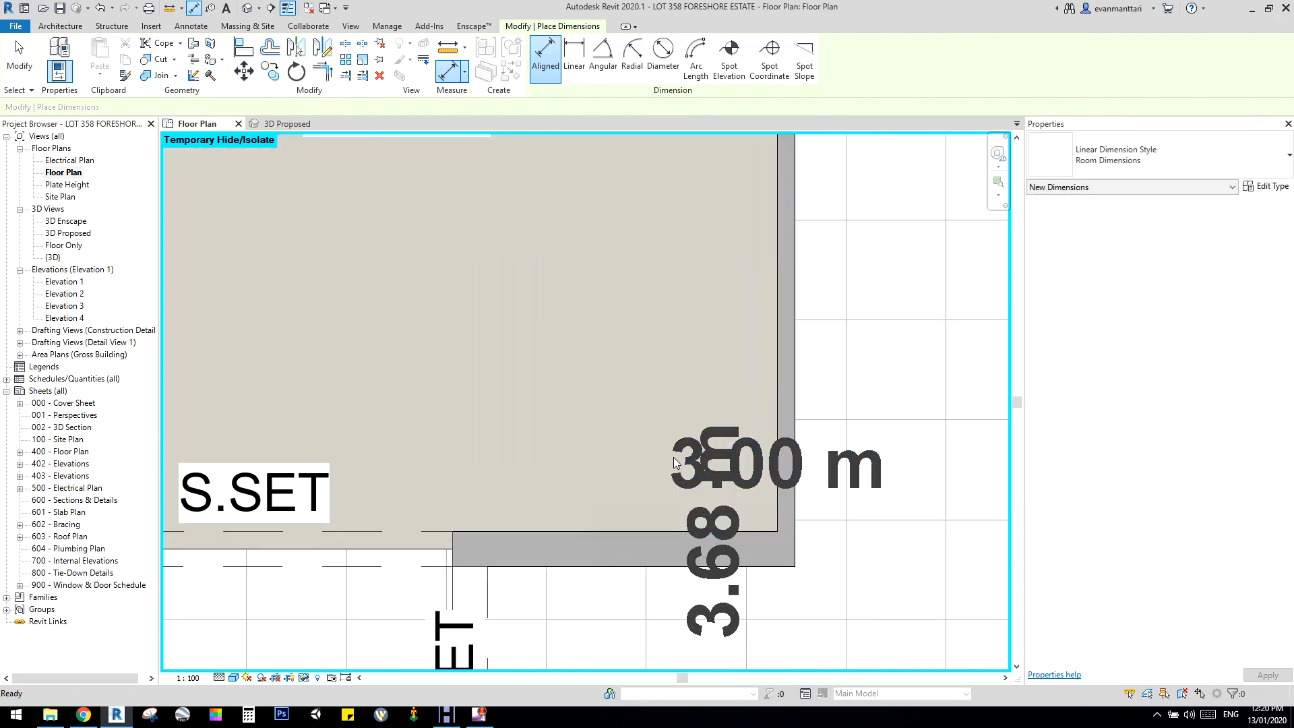
Place the Media width dimension text inside the lower corner and the depth dimension text above it along the Family-side wall
{"action": "key", "text": "Escape"}
{"action": "key", "text": "Escape"}
{"action": "left_click", "coordinate": [750, 498]}
{"action": "left_click_drag", "start_coordinate": [771, 505], "coordinate": [649, 523]}
{"action": "left_click", "coordinate": [706, 608]}
{"action": "left_click_drag", "start_coordinate": [754, 528], "coordinate": [843, 331]}
{"action": "scroll", "coordinate": [856, 364], "scroll_direction": "down", "scroll_amount": 5}
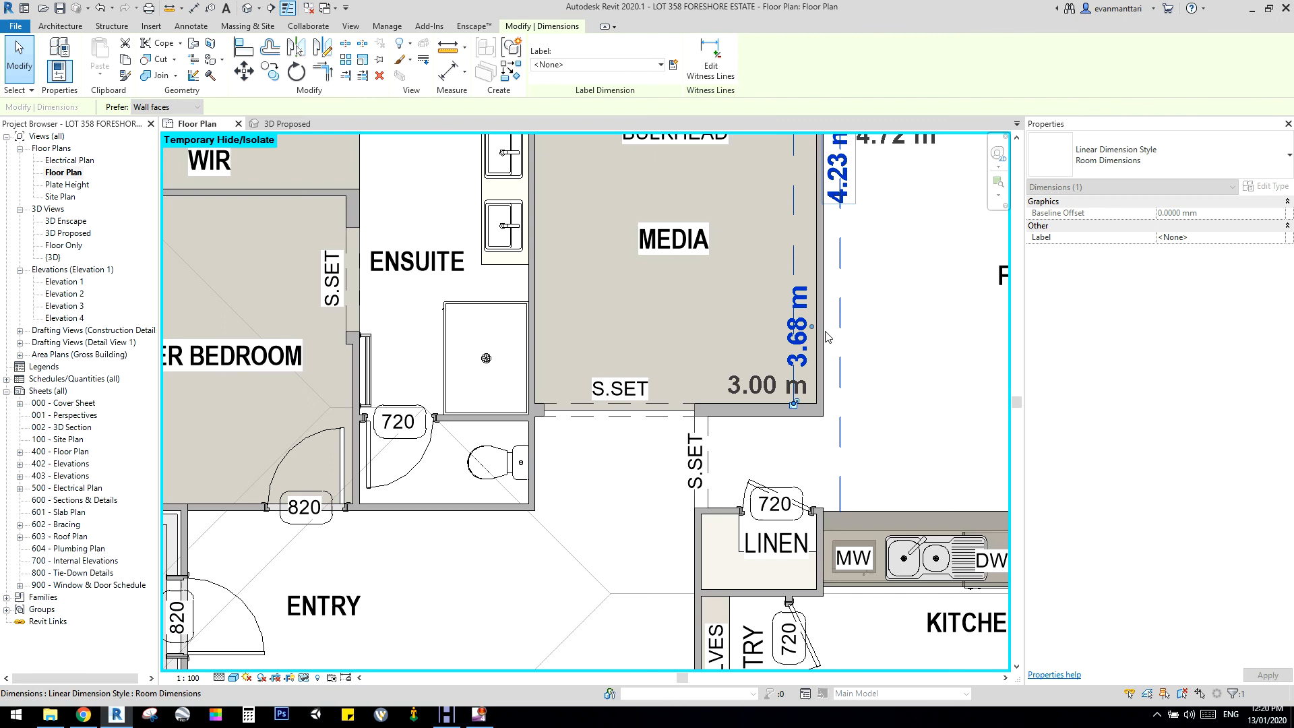
Dimension the Master Bedroom's depth and width in the Room Dimensions style near its corner between the WIR and window walls
{"action": "scroll", "coordinate": [457, 477], "scroll_direction": "up", "scroll_amount": 4}
{"action": "key", "text": "d"}
{"action": "key", "text": "i"}
{"action": "left_click", "coordinate": [439, 527]}
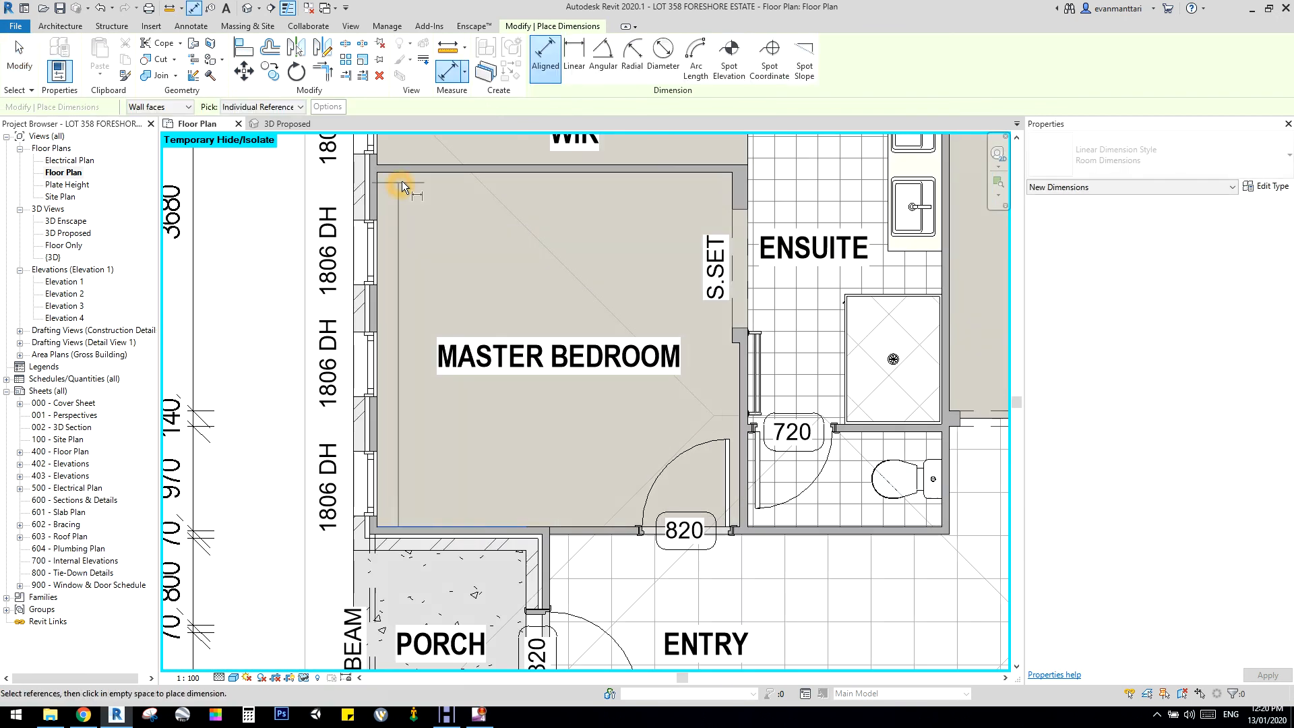
{"action": "left_click", "coordinate": [423, 173]}
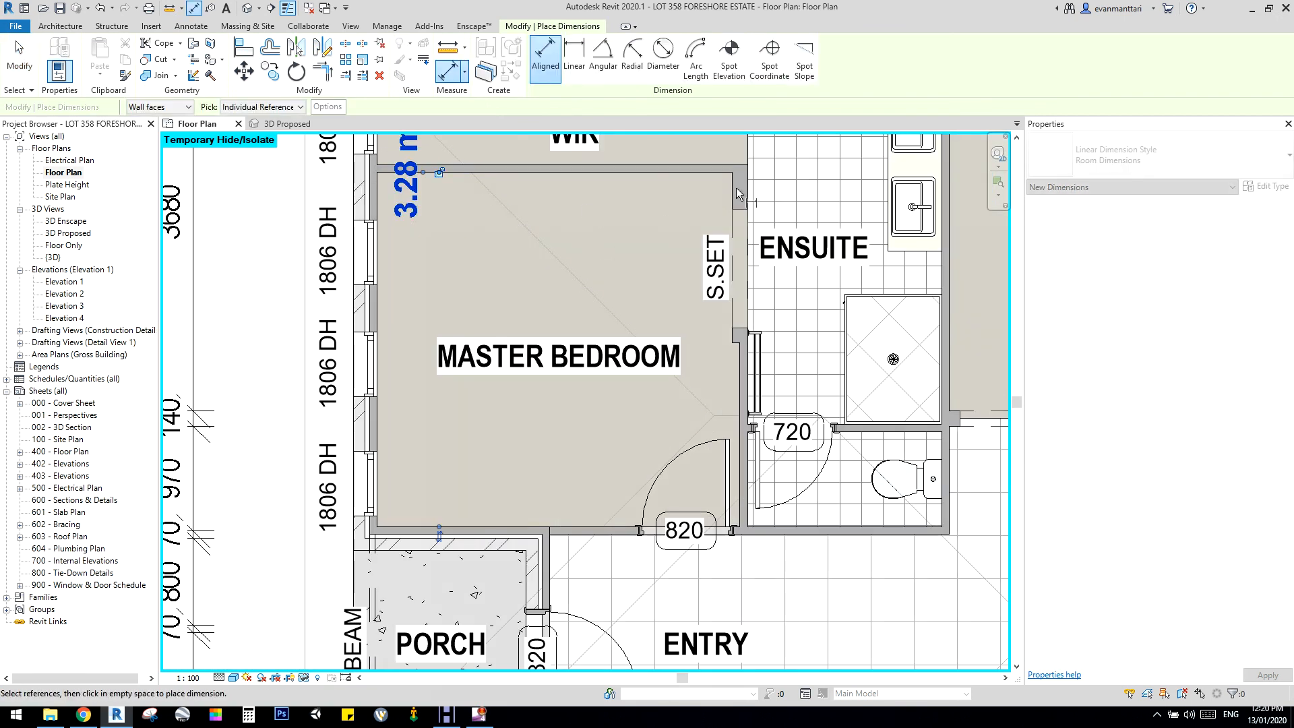
{"action": "left_click", "coordinate": [385, 438]}
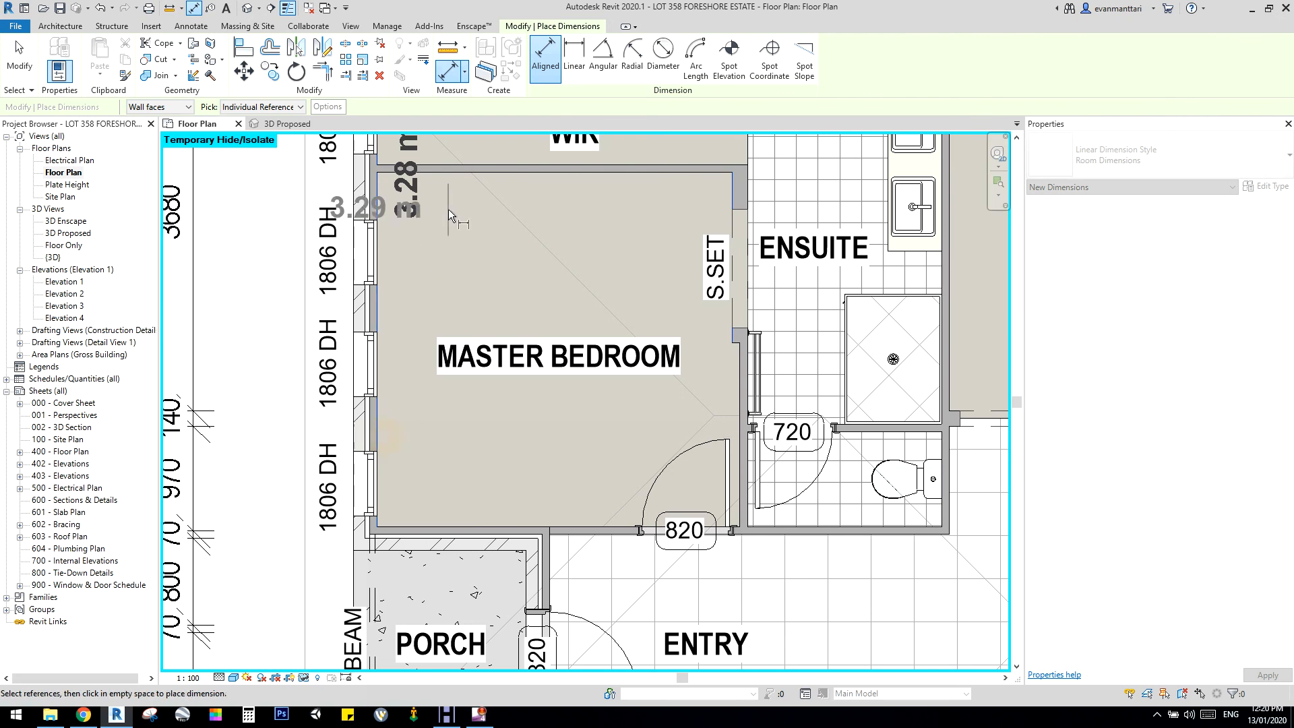
{"action": "left_click", "coordinate": [475, 198]}
{"action": "scroll", "coordinate": [422, 195], "scroll_direction": "up", "scroll_amount": 2}
{"action": "key", "text": "Escape"}
Move the Master Bedroom width dimension text inside the room beside the window wall
{"action": "left_click", "coordinate": [492, 200]}
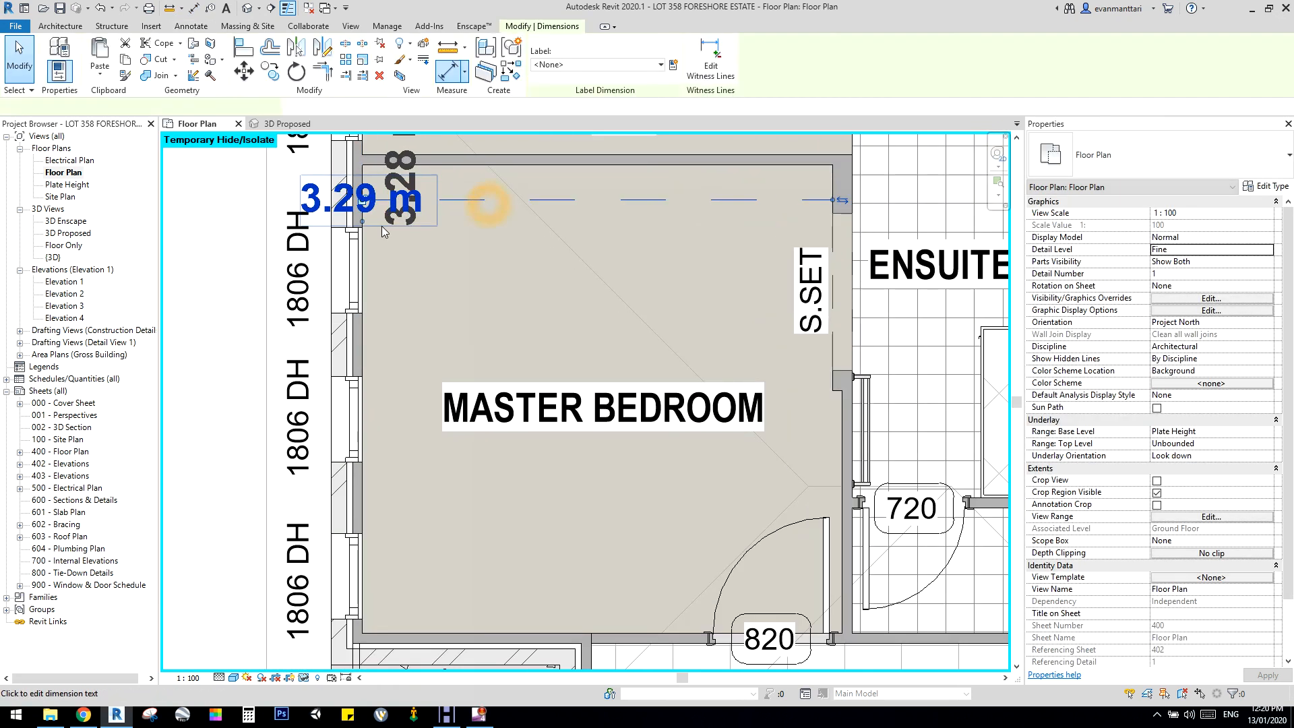
{"action": "left_click_drag", "start_coordinate": [361, 221], "coordinate": [359, 223]}
{"action": "left_click_drag", "start_coordinate": [464, 229], "coordinate": [430, 265]}
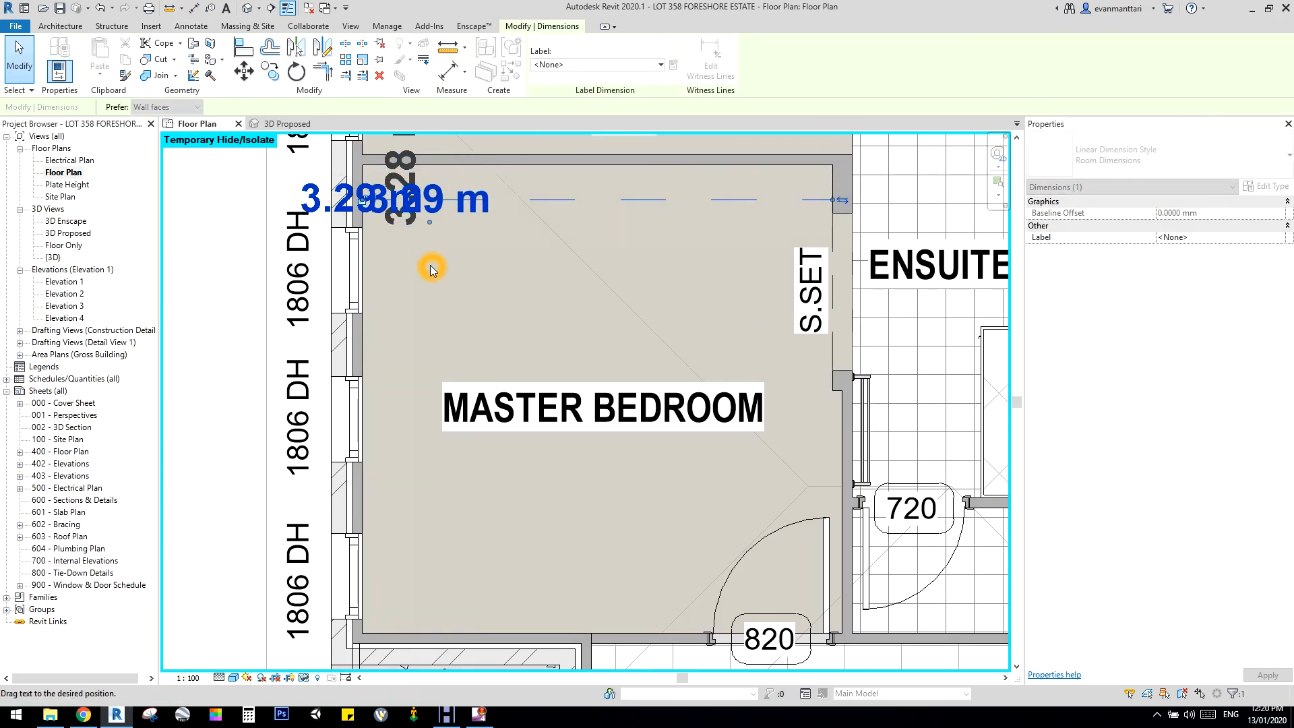
{"action": "scroll", "coordinate": [433, 266], "scroll_direction": "up", "scroll_amount": 1}
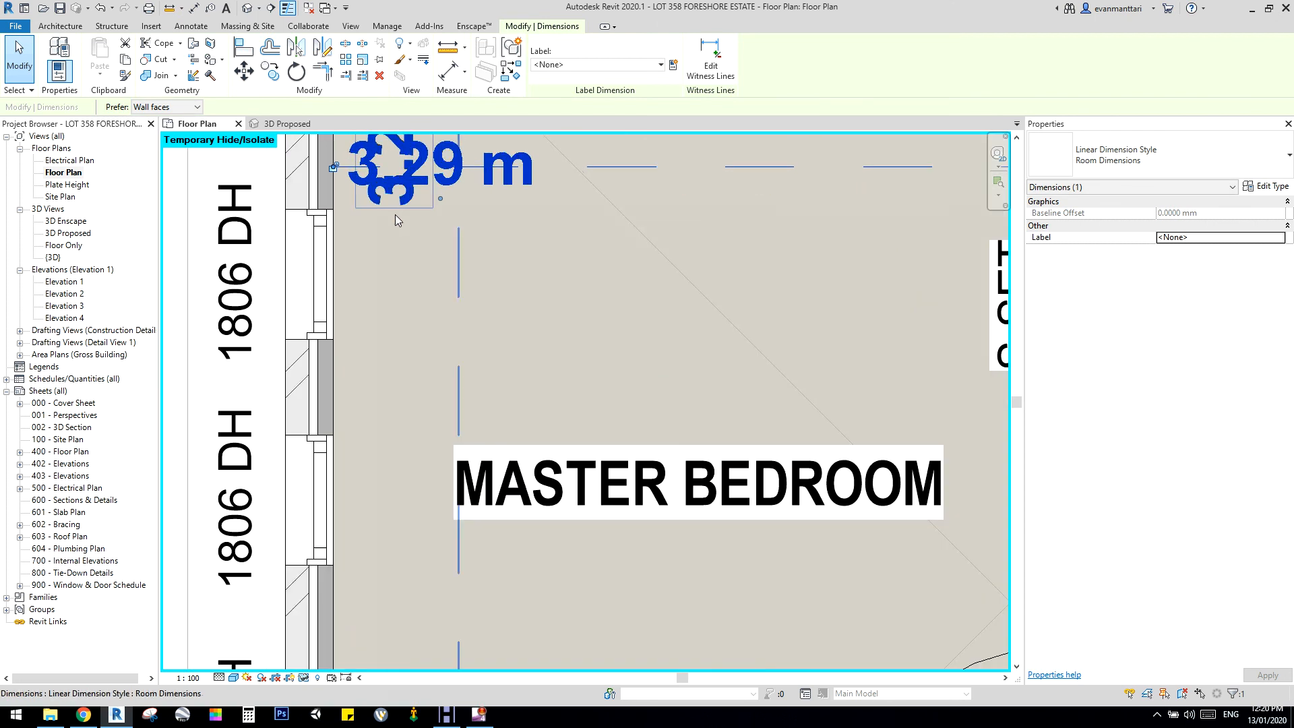
Reposition the Master Bedroom depth dimension text closer to the window wall
{"action": "scroll", "coordinate": [395, 215], "scroll_direction": "down", "scroll_amount": 2}
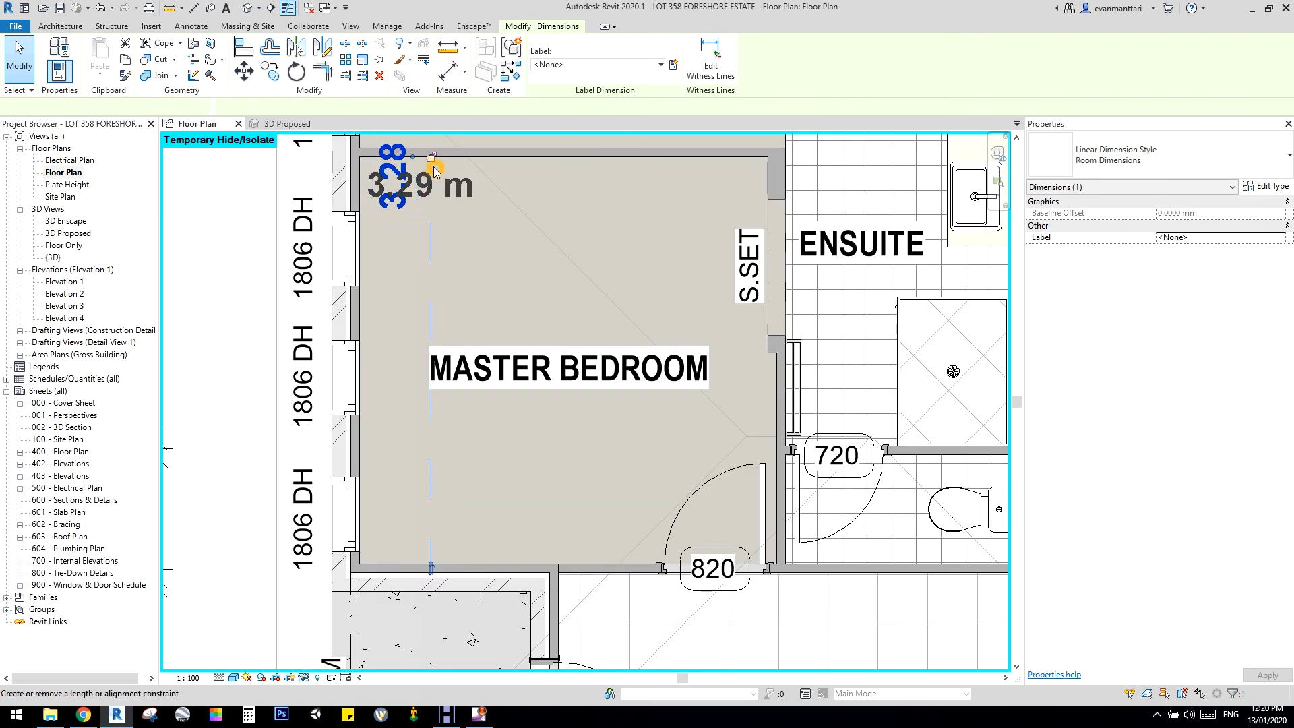
{"action": "scroll", "coordinate": [434, 157], "scroll_direction": "up", "scroll_amount": 1}
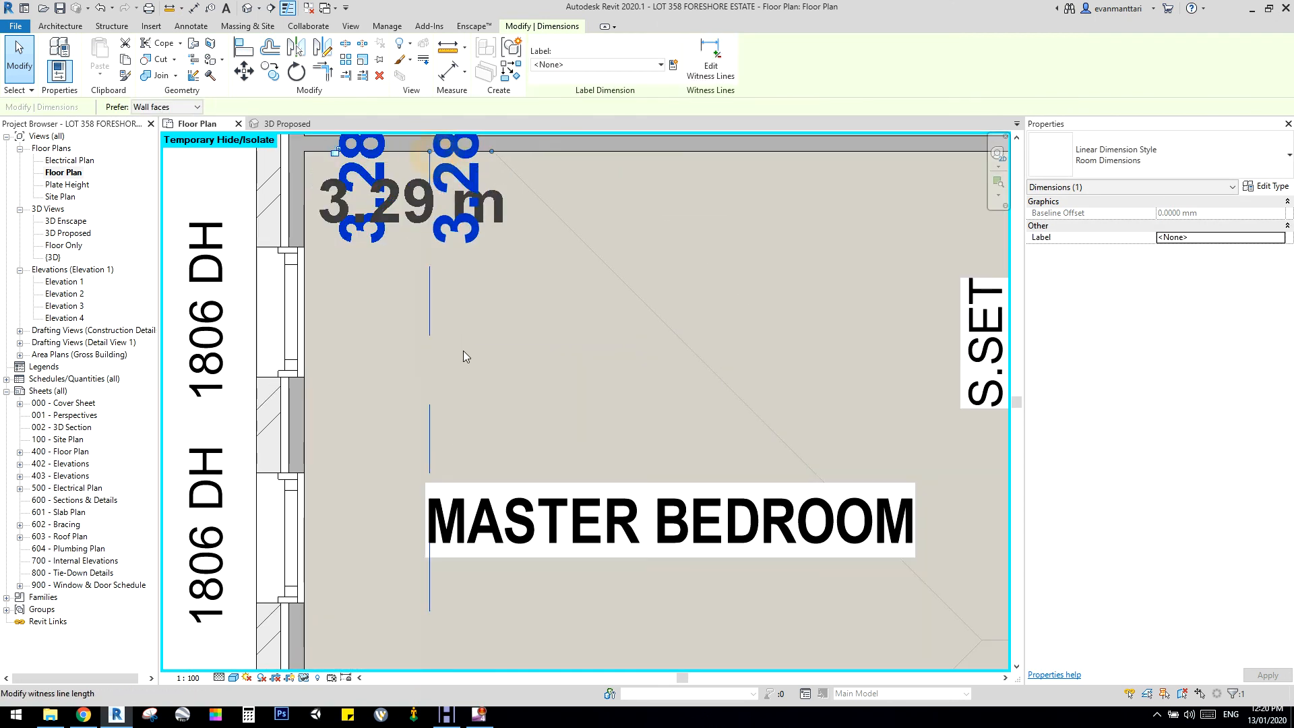
{"action": "left_click", "coordinate": [413, 417]}
{"action": "scroll", "coordinate": [423, 403], "scroll_direction": "down", "scroll_amount": 2}
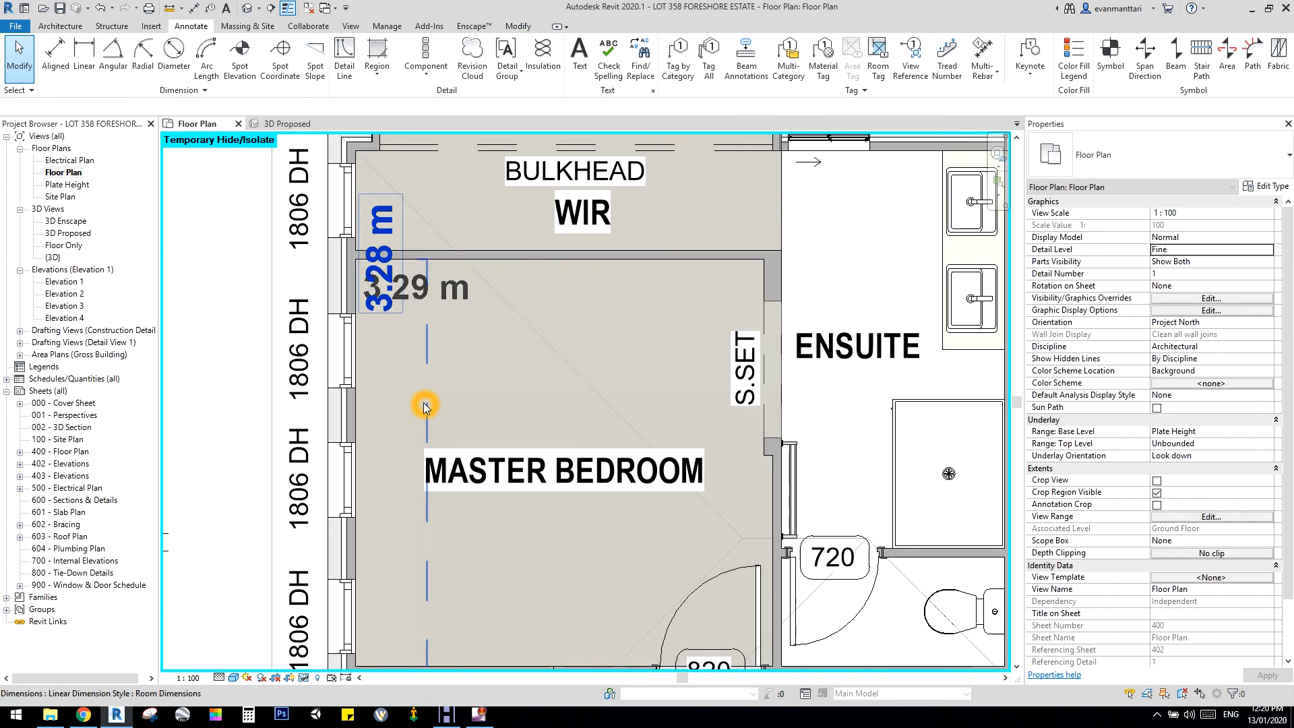
{"action": "left_click", "coordinate": [427, 398]}
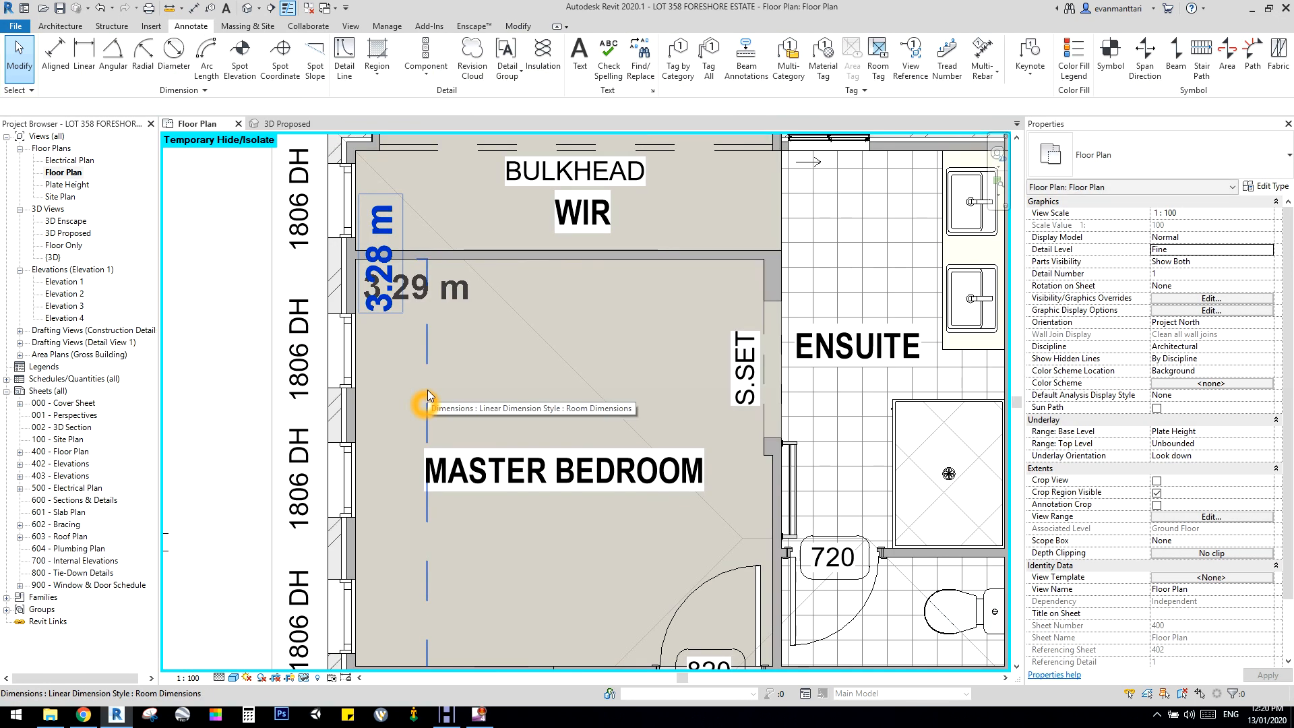